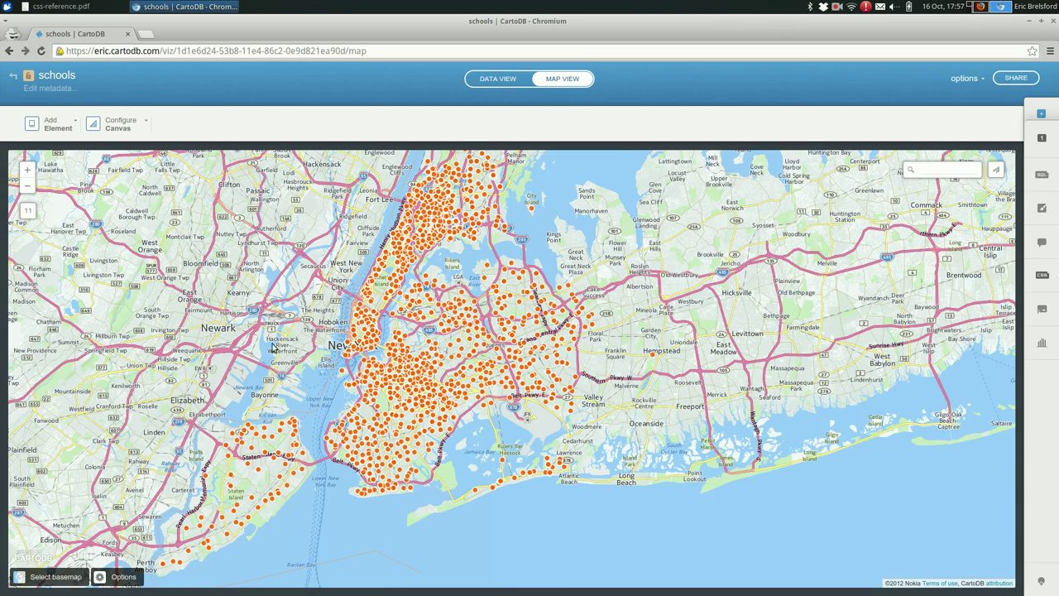
# Preview a school popup and uncheck the 'title?' box for the prin_ph field
pyautogui.moveTo(275, 341); pyautogui.dragTo(347, 347)
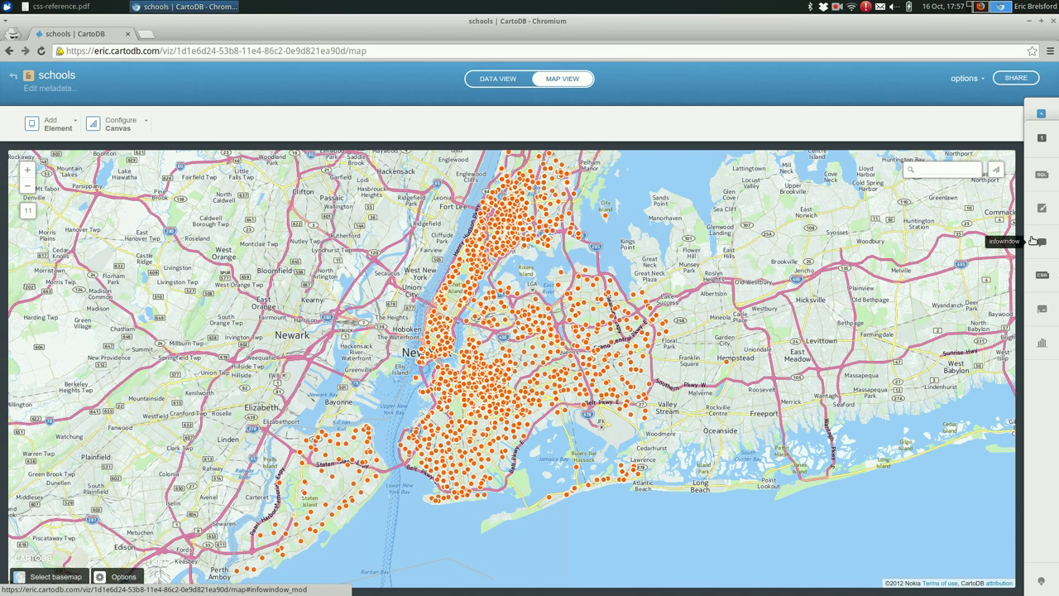
pyautogui.click(1039, 241)
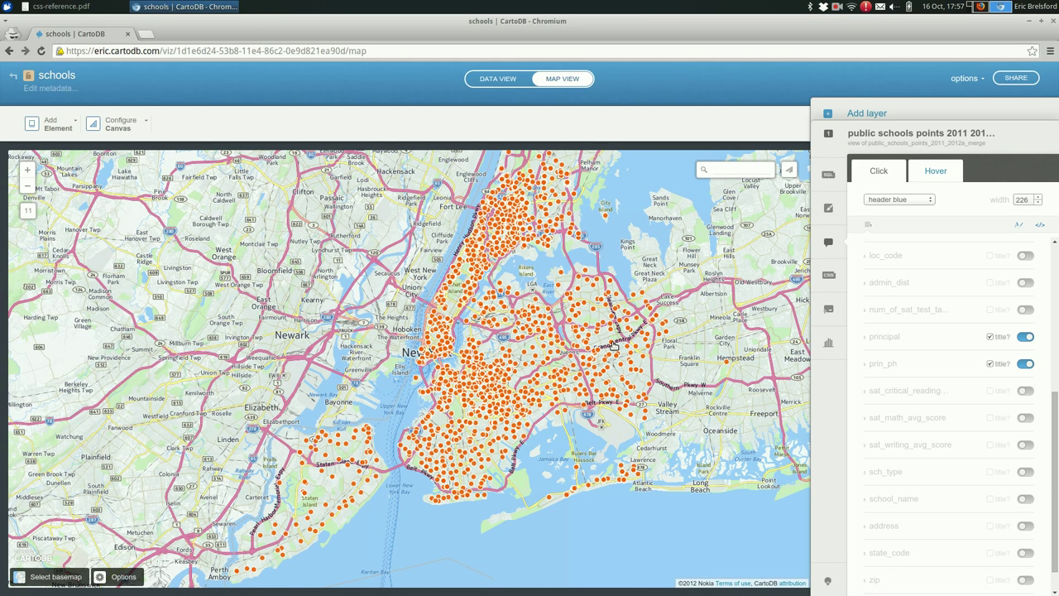
pyautogui.click(613, 347)
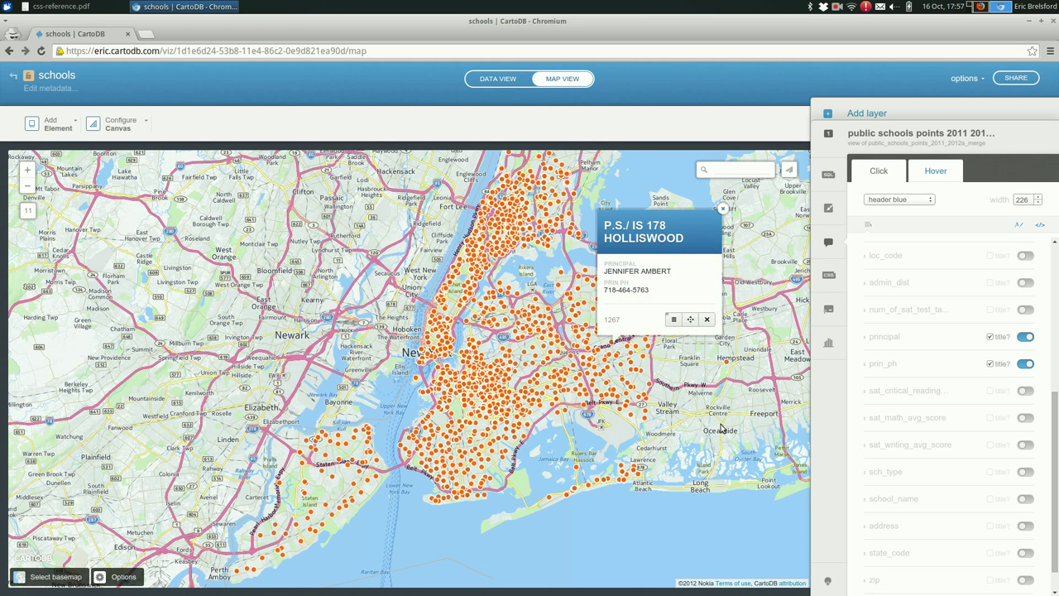
pyautogui.moveTo(719, 423); pyautogui.dragTo(685, 425)
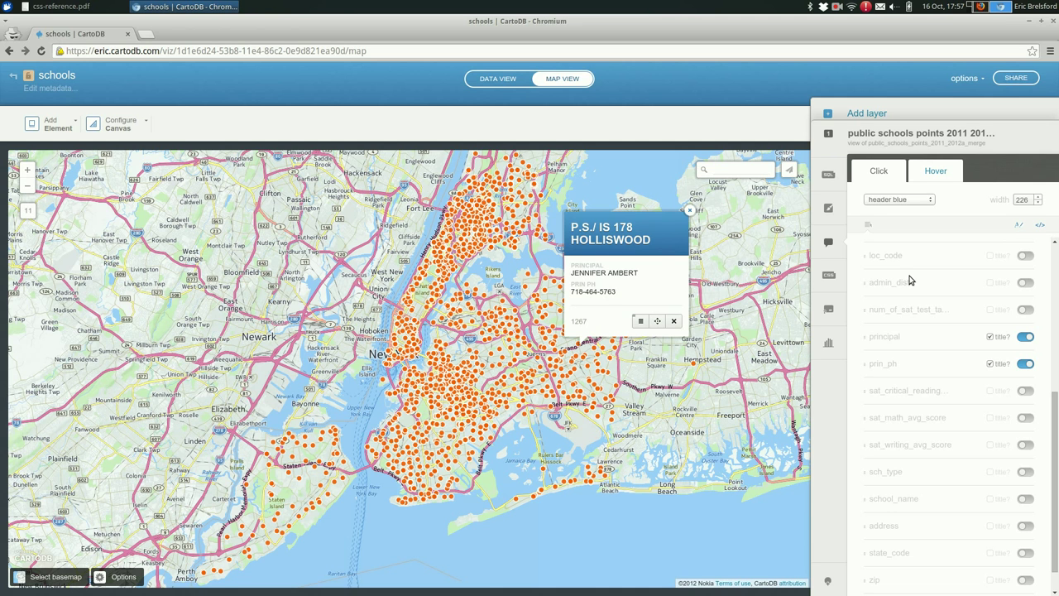
pyautogui.moveTo(889, 336); pyautogui.dragTo(886, 372)
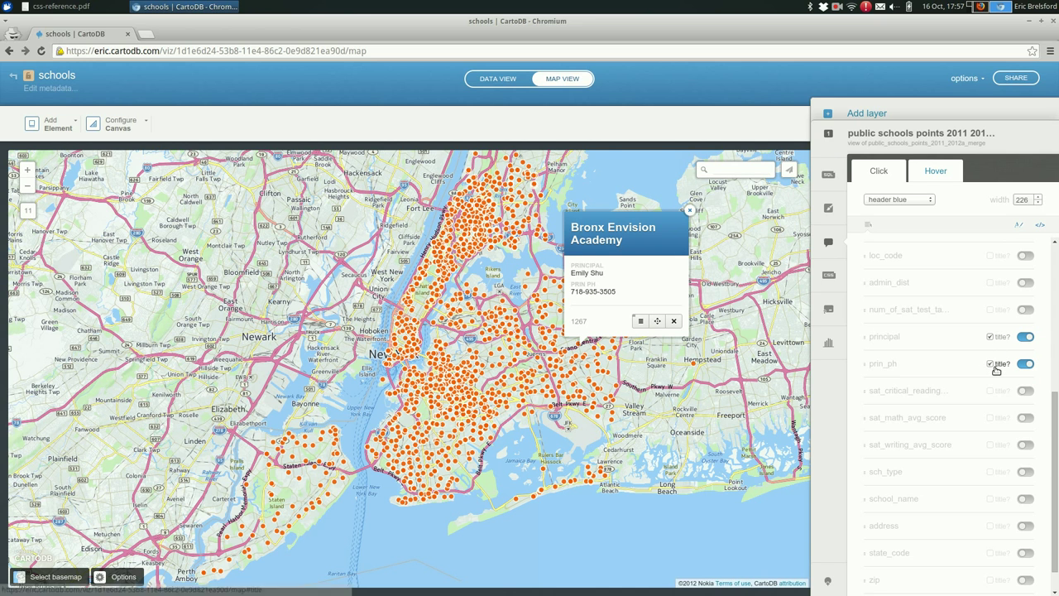
pyautogui.click(996, 369)
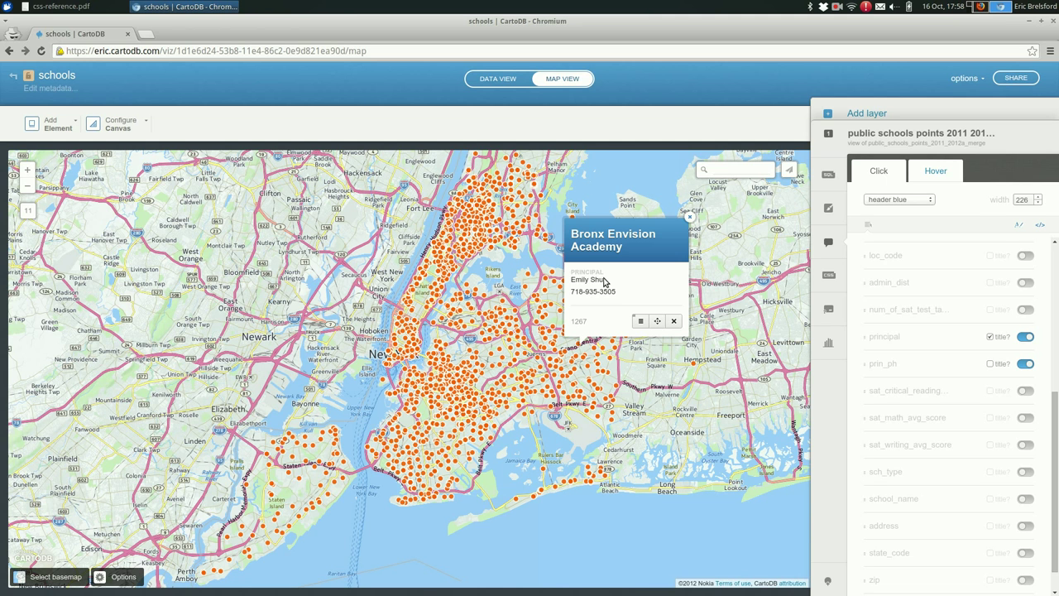
pyautogui.scroll(-1, 915, 282)
pyautogui.scroll(3, 916, 282)
pyautogui.scroll(-3, 916, 281)
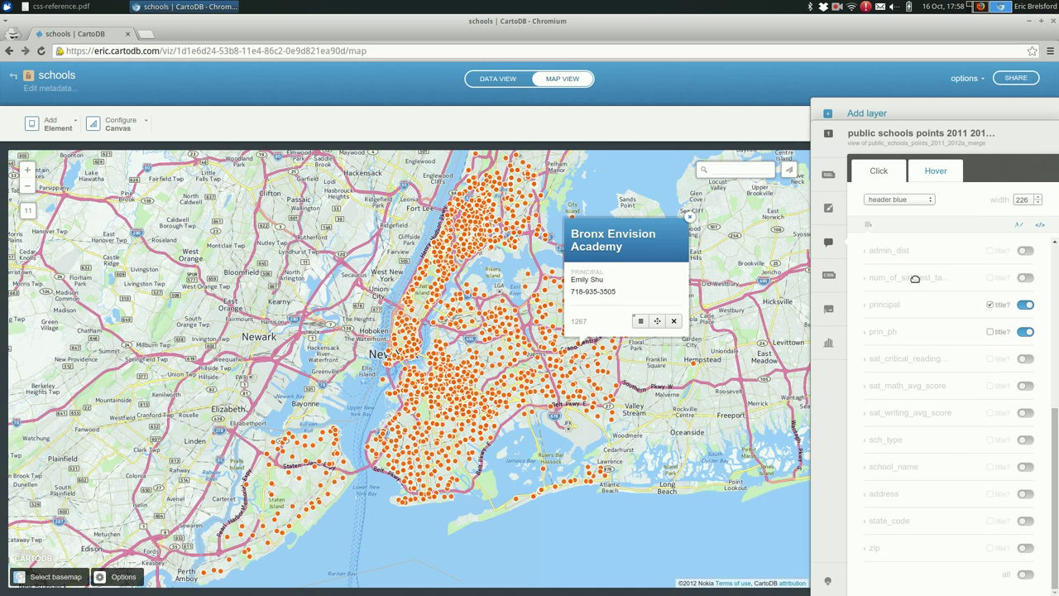
# Try the dark, green and light popup styles, then settle back on 'header blue'
pyautogui.click(919, 198)
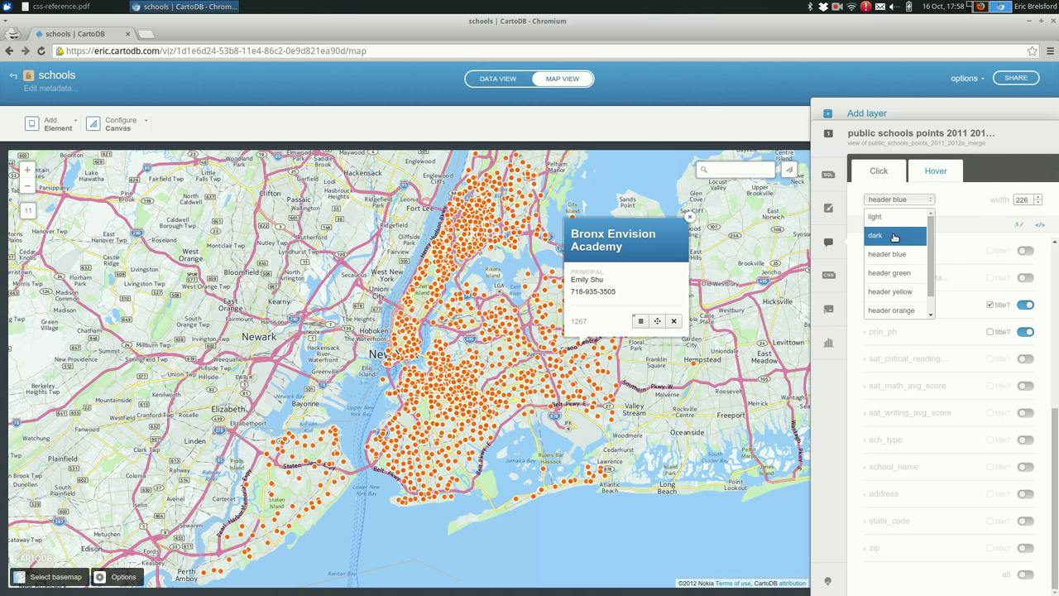
pyautogui.click(894, 238)
pyautogui.click(910, 205)
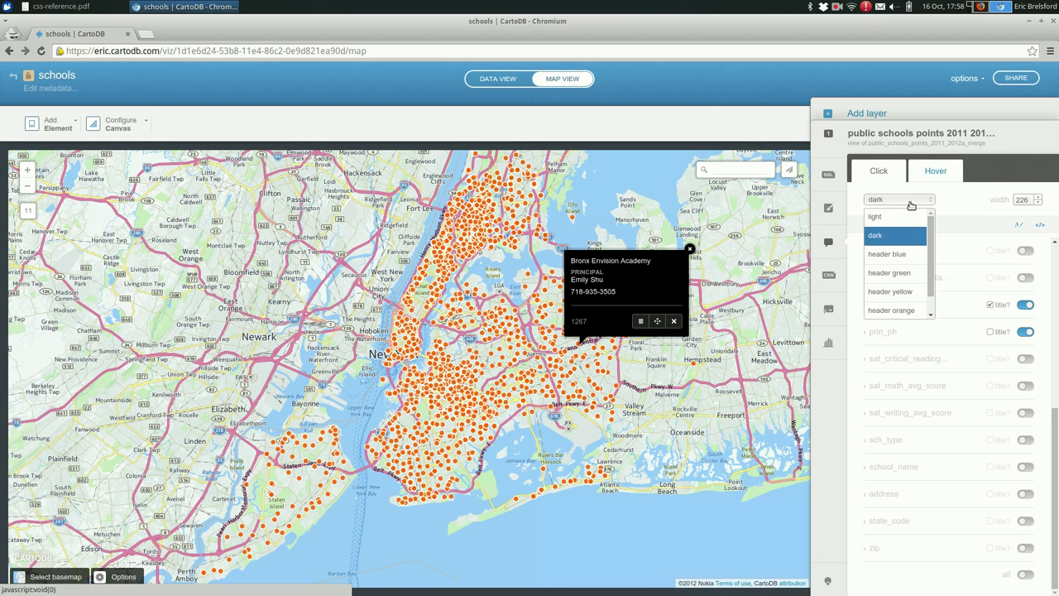
pyautogui.click(904, 255)
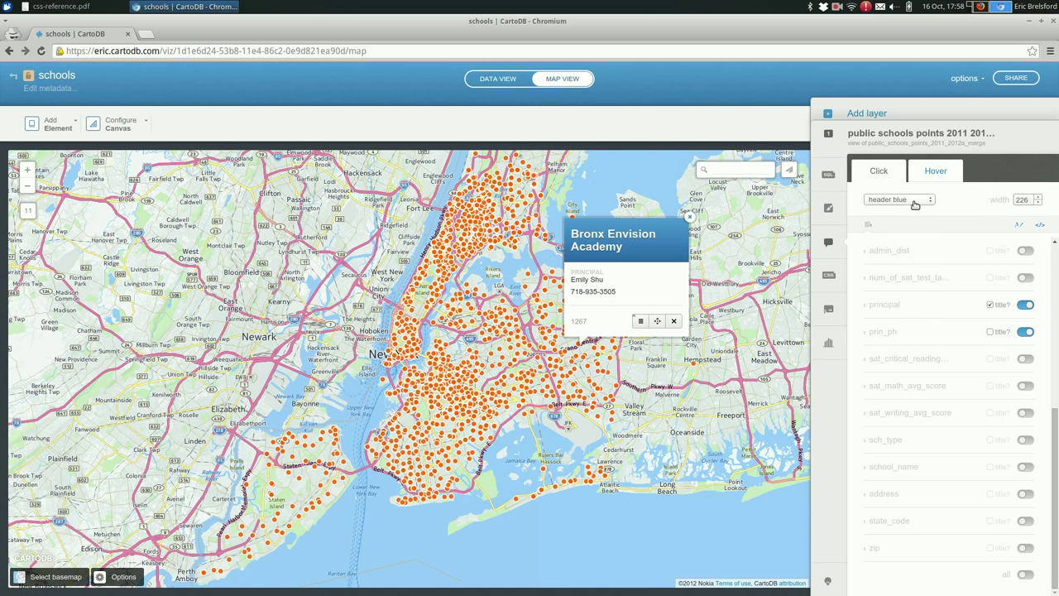
pyautogui.click(915, 201)
pyautogui.click(913, 272)
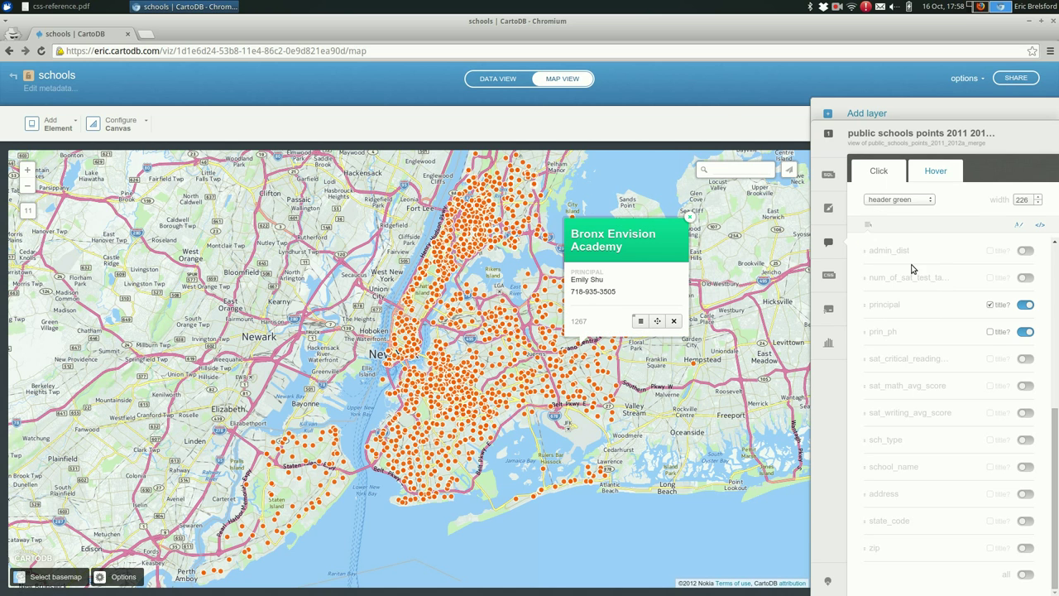
pyautogui.click(913, 199)
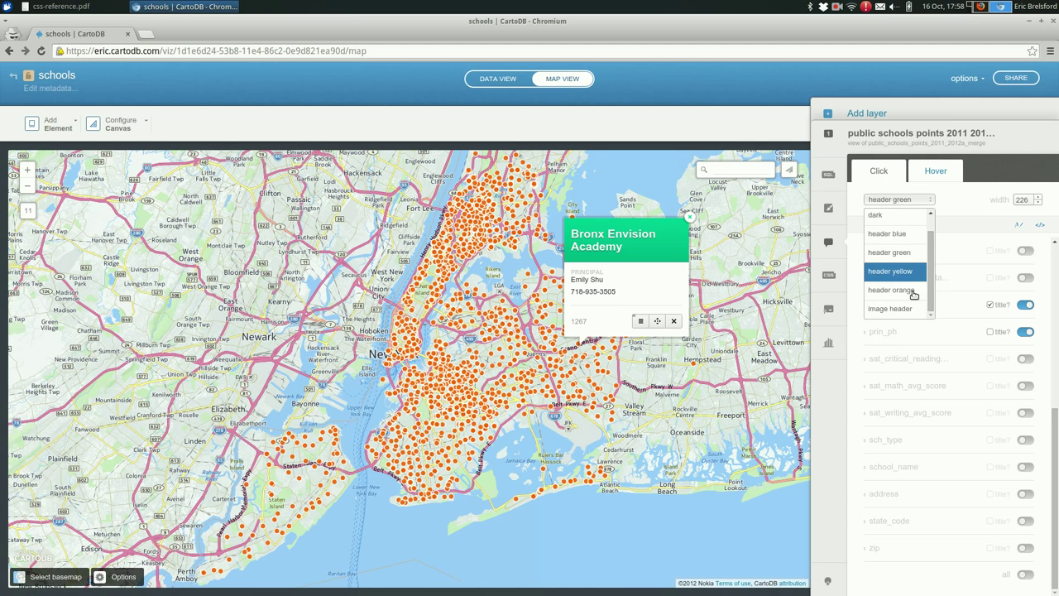
pyautogui.scroll(1, 888, 224)
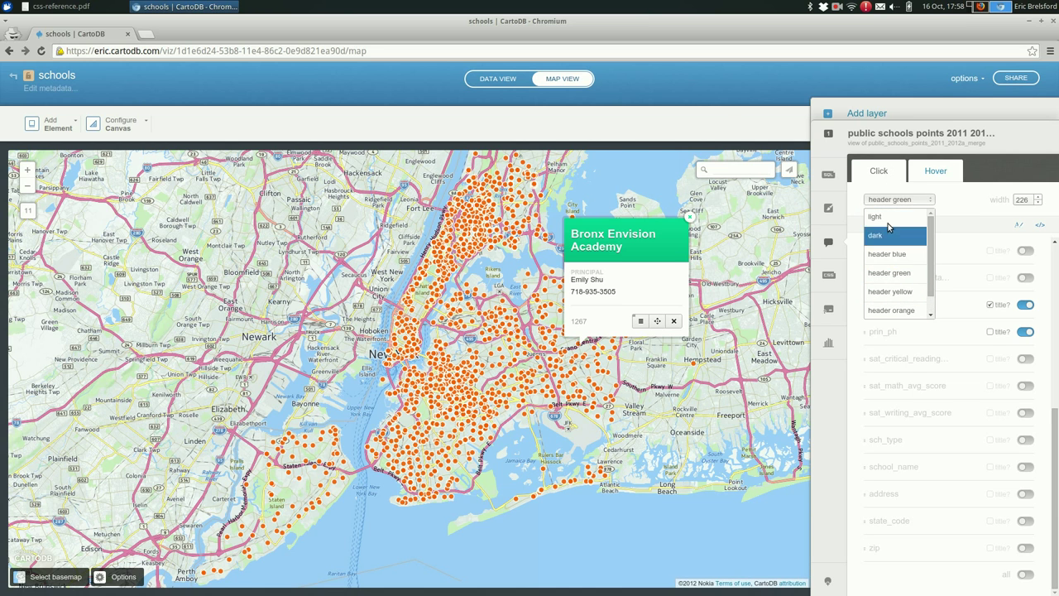
pyautogui.click(889, 219)
pyautogui.click(895, 206)
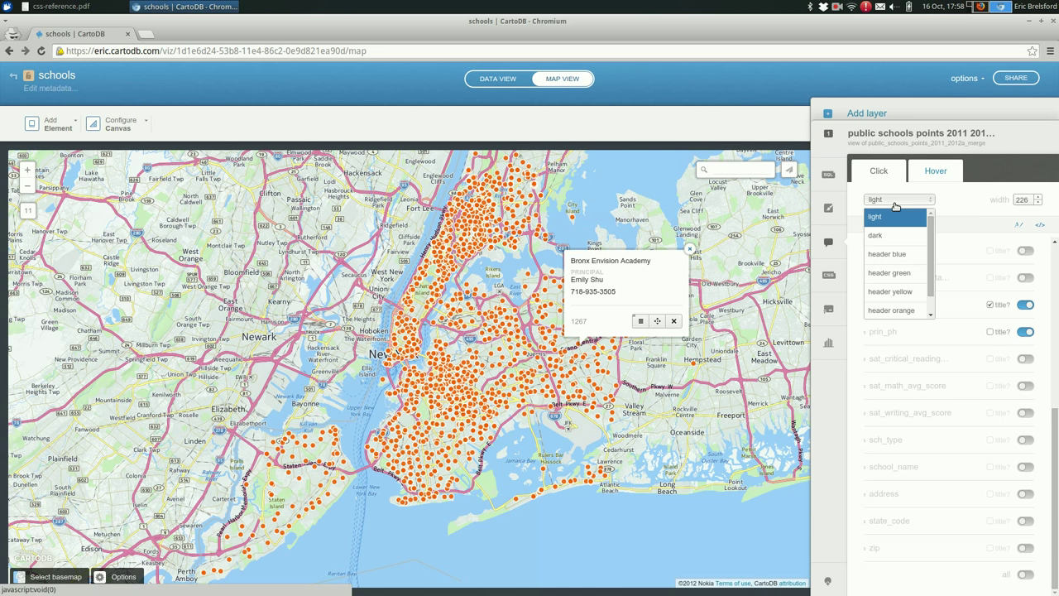
pyautogui.click(901, 259)
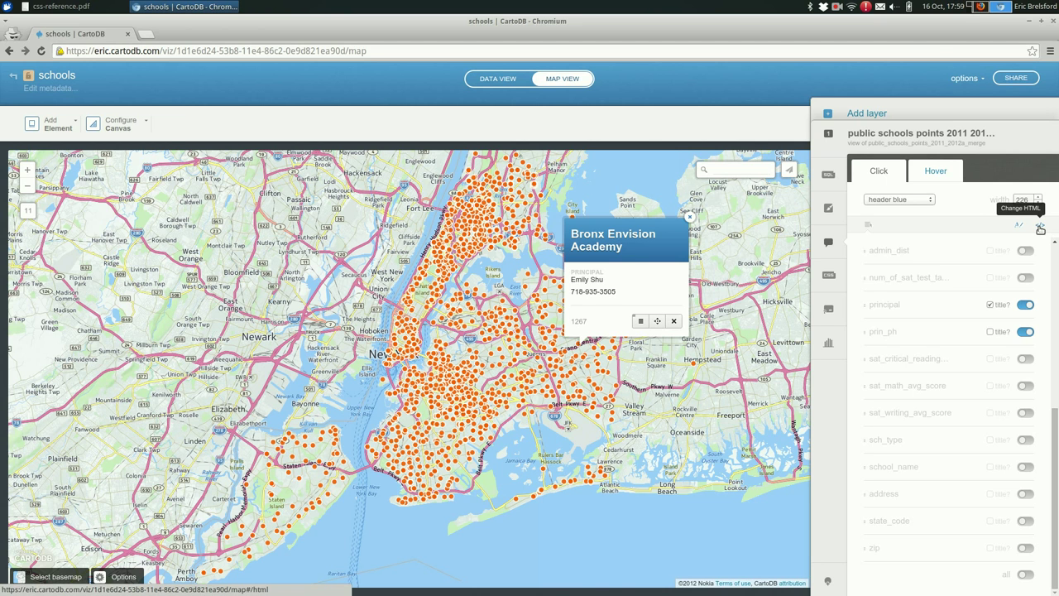
# Delete the <a href="#close"> line from the custom HTML and collapse the infowindow panel
pyautogui.click(1040, 228)
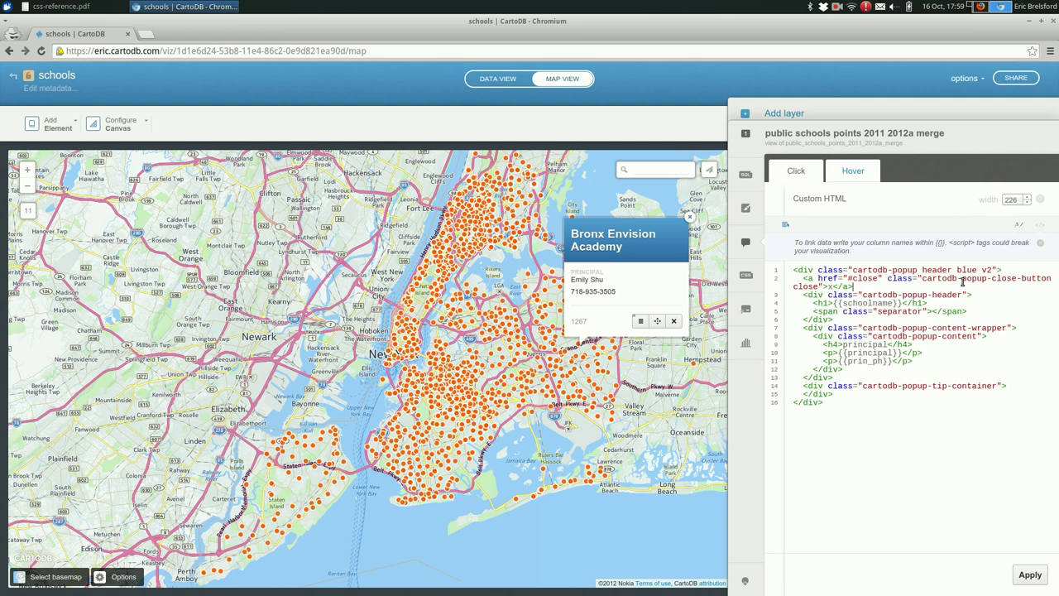
pyautogui.moveTo(950, 287); pyautogui.dragTo(1019, 270)
pyautogui.press('BackSpace')
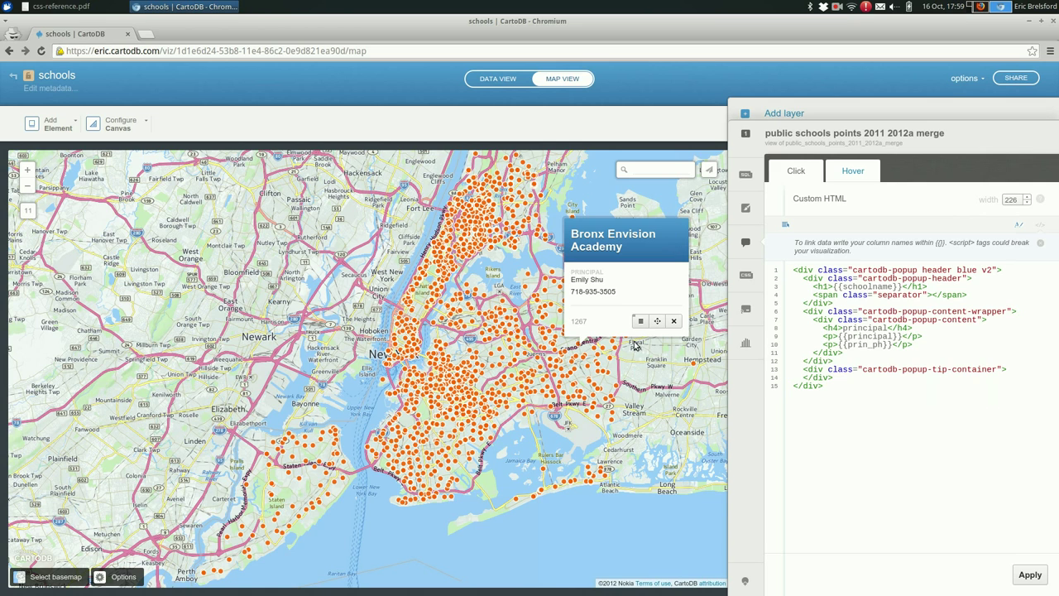
pyautogui.click(663, 391)
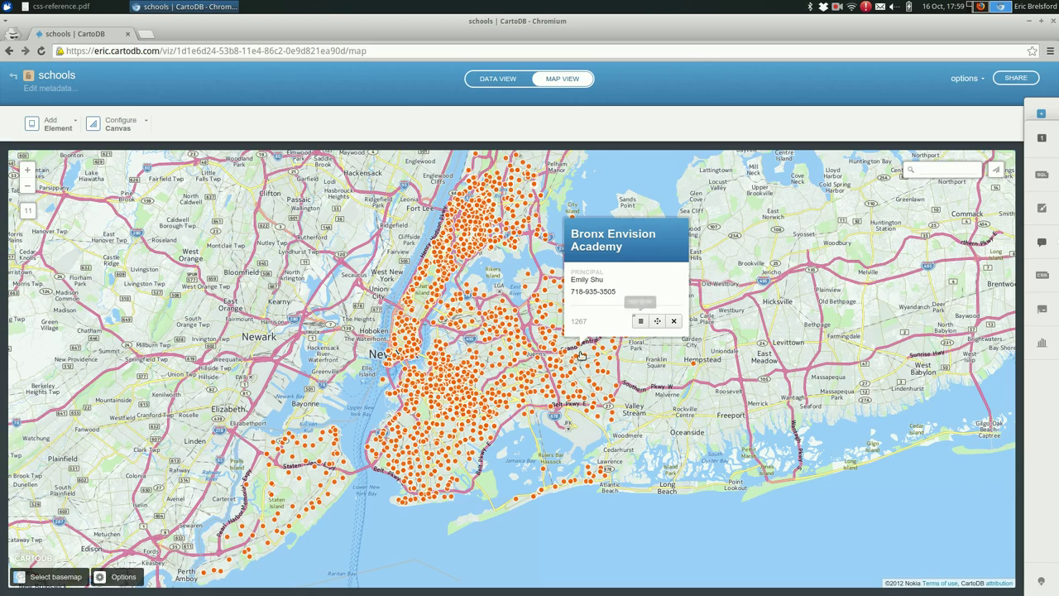
# Zoom into Queens, previewing school popups such as P.S. 007 Abraham Lincoln
pyautogui.click(560, 369)
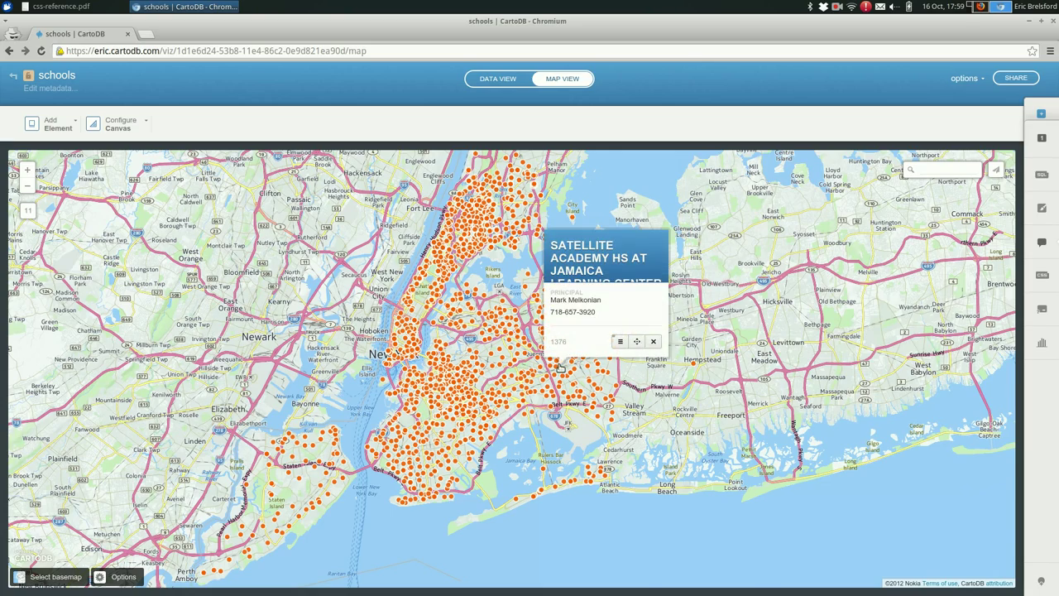
pyautogui.doubleClick(572, 389)
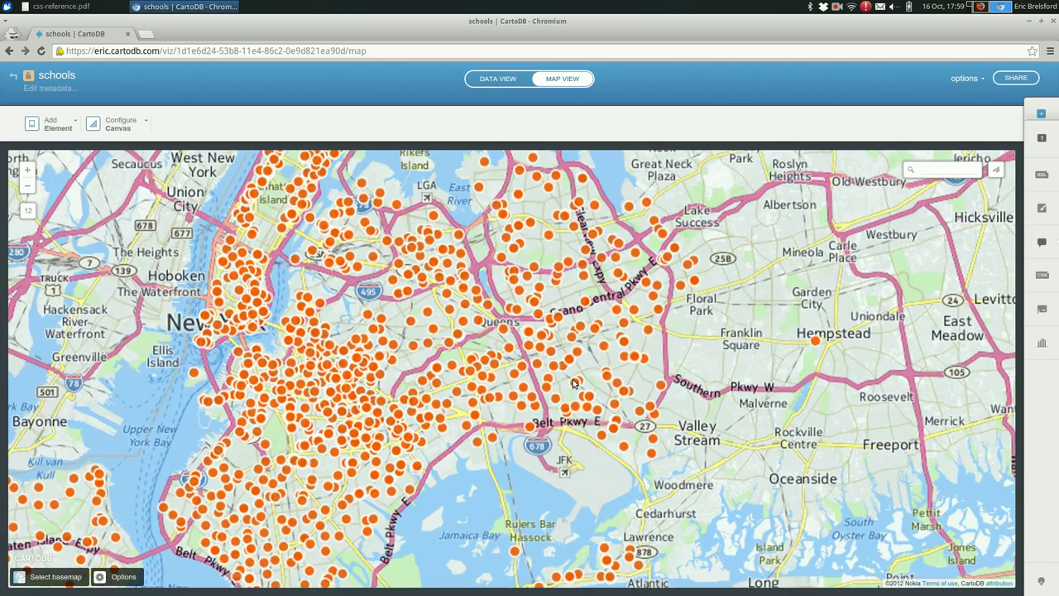
pyautogui.click(572, 384)
pyautogui.doubleClick(572, 385)
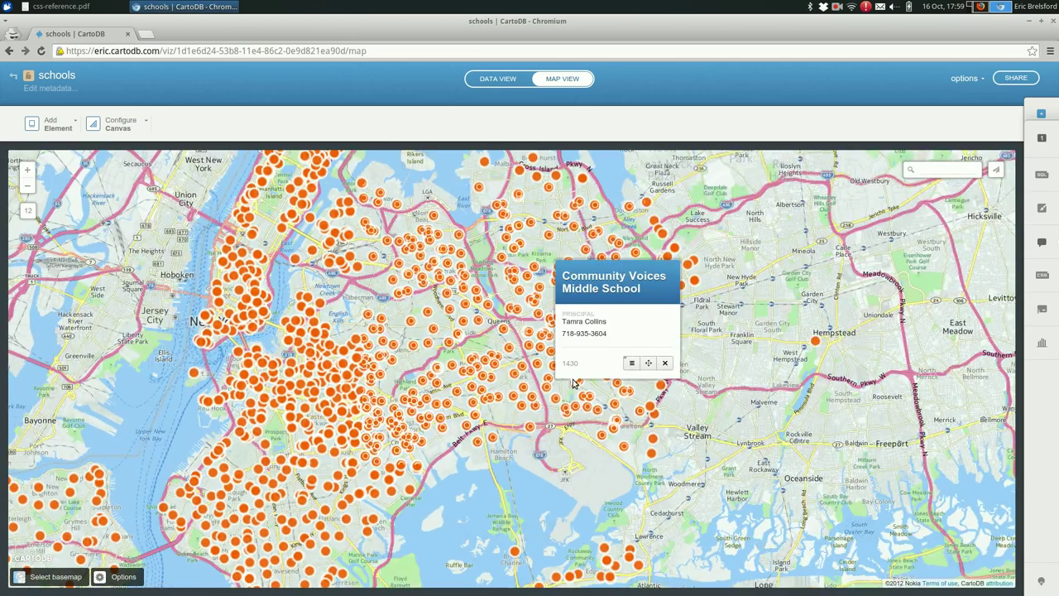
pyautogui.click(432, 377)
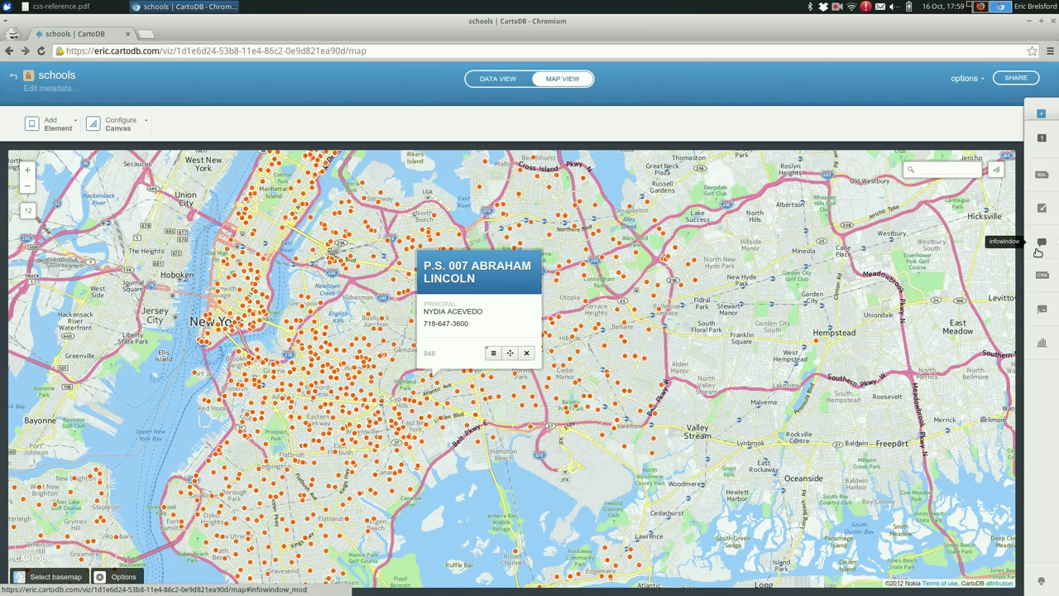
# Restore the deleted close-button line in the popup HTML and apply it
pyautogui.click(1039, 245)
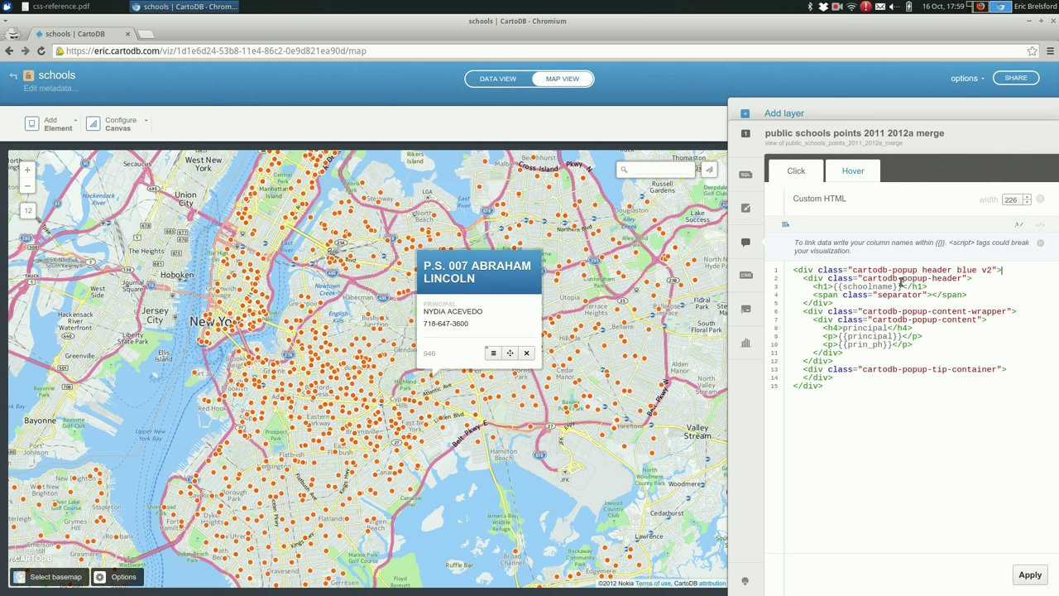
pyautogui.write('<a href="#close" class="cartodb-popup-close-button close">x</a>')
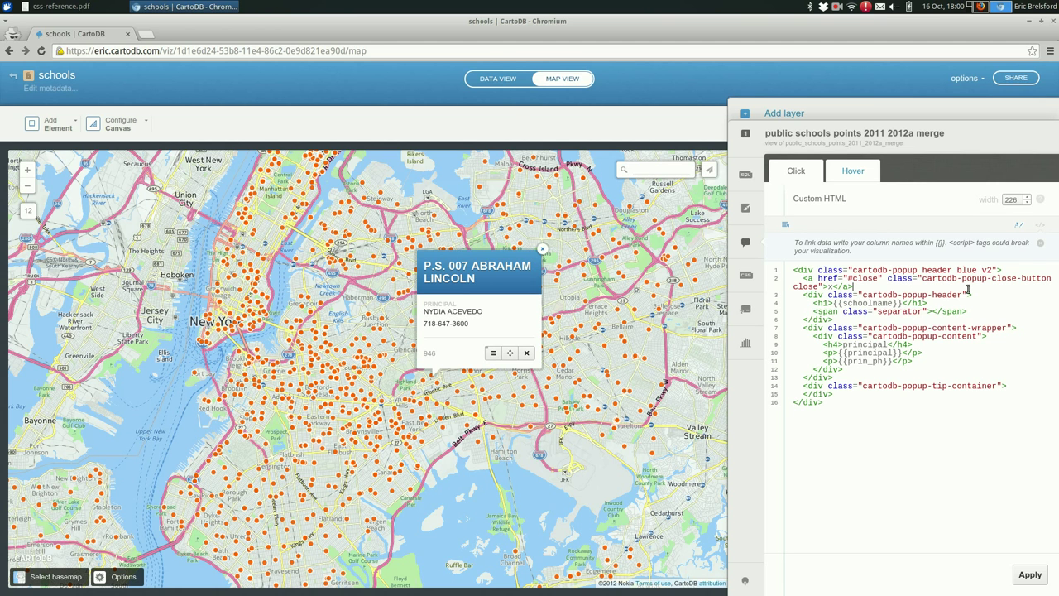
pyautogui.click(1036, 574)
# Open the Humanities & Arts Magnet High School popup and pan it into view
pyautogui.click(836, 303)
pyautogui.doubleClick(857, 303)
pyautogui.click(636, 361)
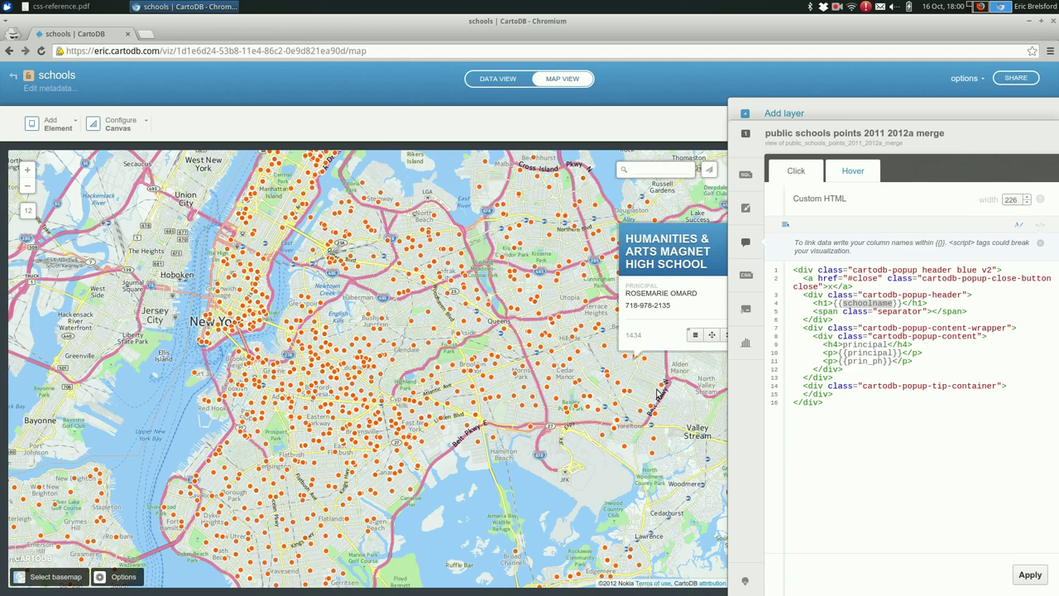
pyautogui.moveTo(659, 394); pyautogui.dragTo(542, 404)
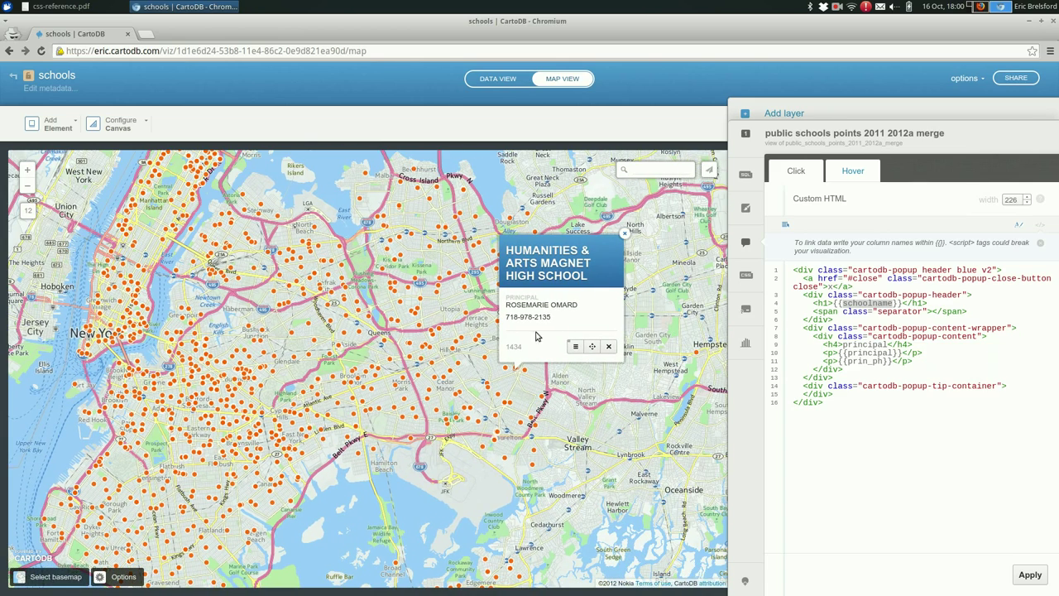
pyautogui.moveTo(507, 249); pyautogui.dragTo(588, 287)
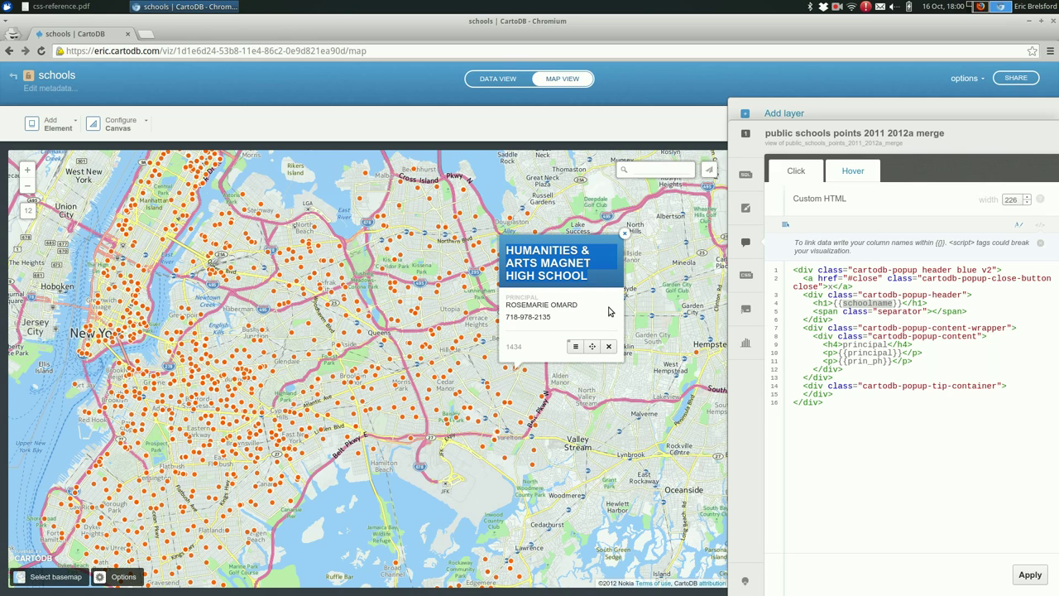
# Reshow the popup's HTML code editor beside the map, with the caret in the code
pyautogui.click(650, 328)
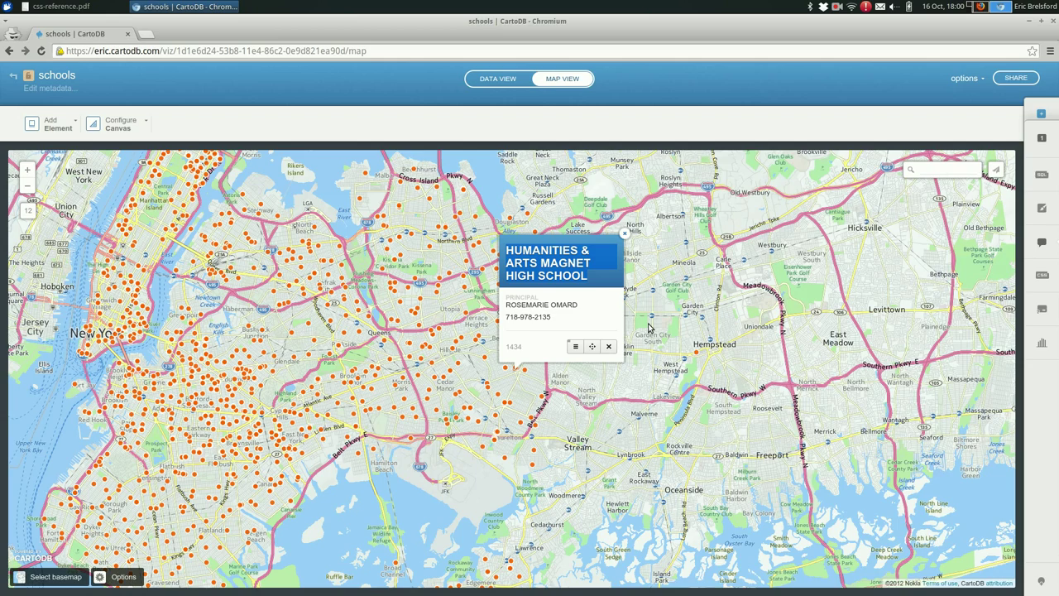
pyautogui.click(1030, 245)
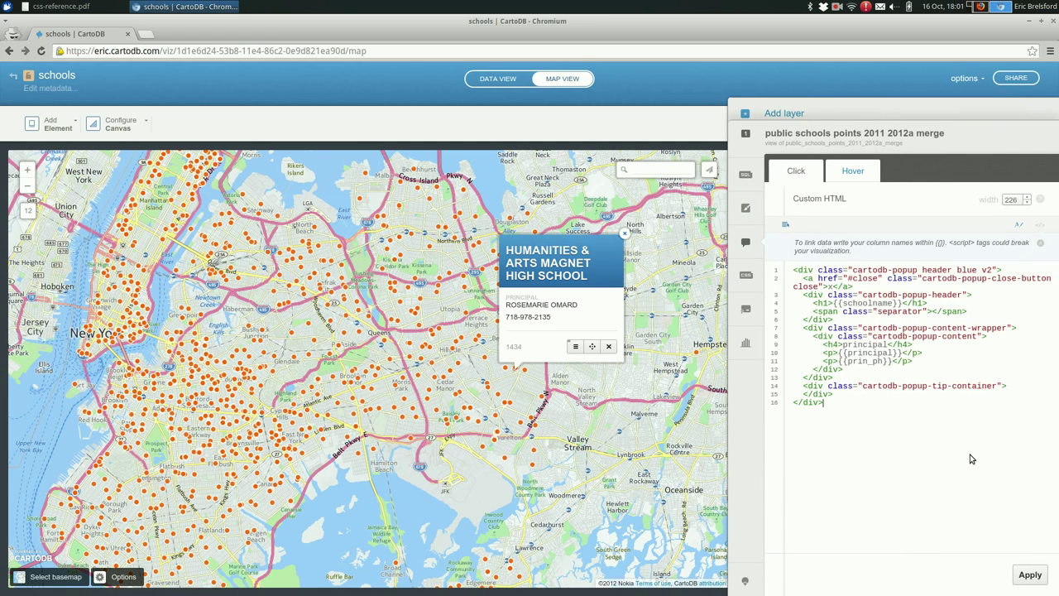
pyautogui.click(910, 402)
# Shorten the principal label to 'prin', apply it, then restore it to 'principal'
pyautogui.hotkey('shift', 'Right')
pyautogui.hotkey('shift', 'Right')
pyautogui.hotkey('shift', 'Right')
pyautogui.hotkey('shift', 'Right')
pyautogui.hotkey('shift', 'Right')
pyautogui.press('BackSpace')
pyautogui.click(1031, 581)
pyautogui.press('BackSpace')
pyautogui.write('cipal')
# Move {{prin_ph}} from line 10 into the empty <p></p> on line 11
pyautogui.click(840, 361)
pyautogui.moveTo(838, 361); pyautogui.dragTo(891, 362)
pyautogui.hotkey('ctrl', 'c')
pyautogui.press('BackSpace')
pyautogui.hotkey('ctrl', 'v')
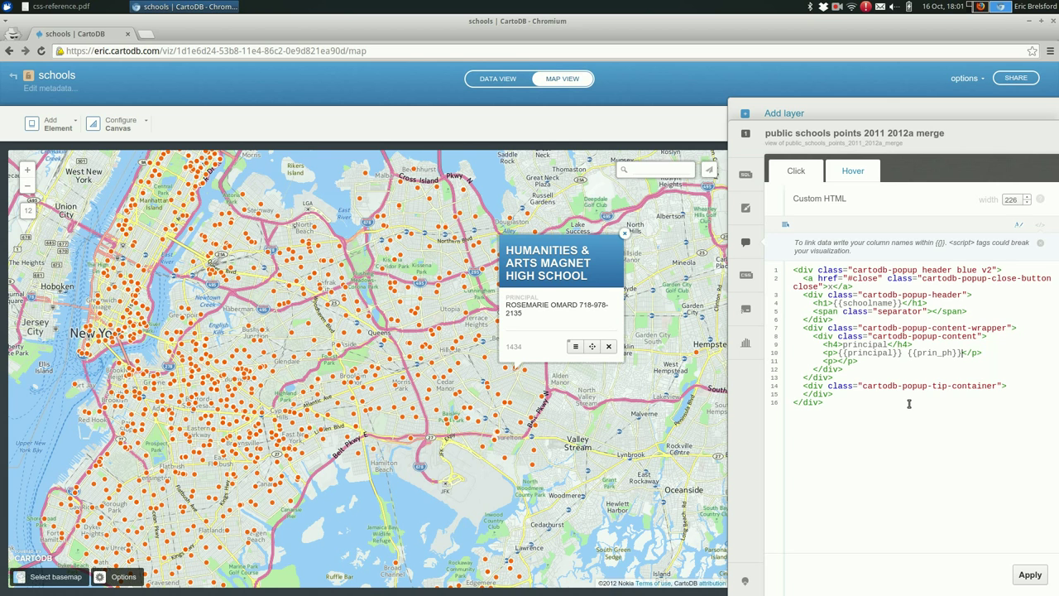
pyautogui.hotkey('ctrl', 'x')
pyautogui.press('Down')
pyautogui.hotkey('ctrl', 'v')
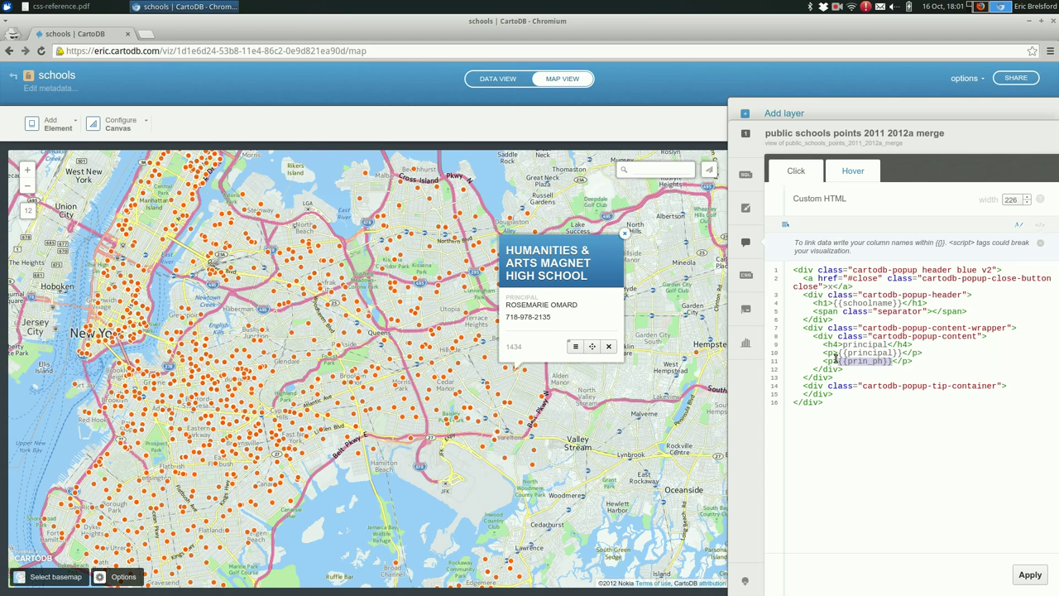
pyautogui.click(841, 362)
pyautogui.write('{')
pyautogui.write(')')
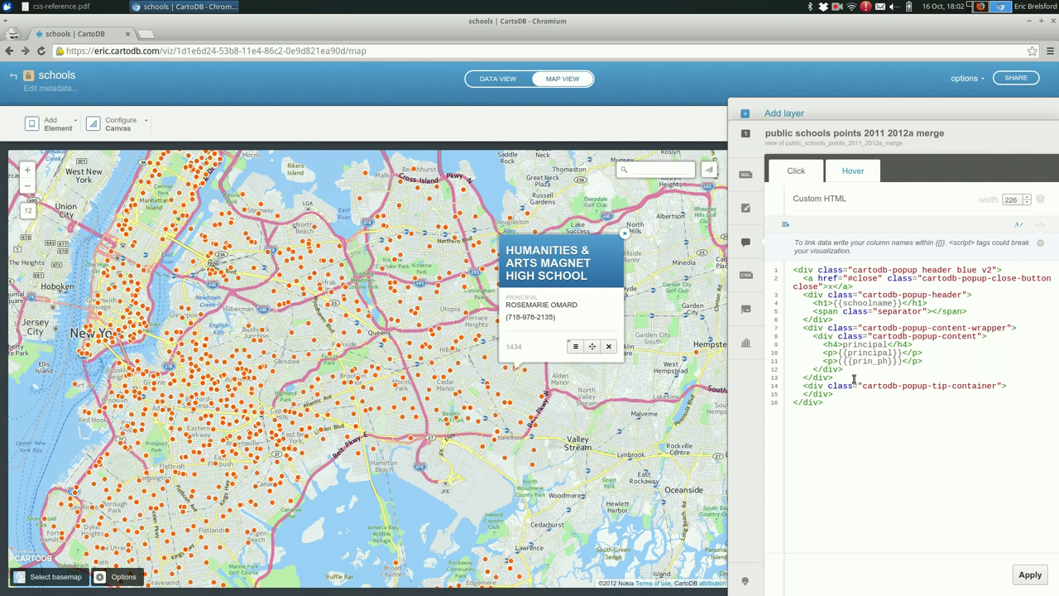
pyautogui.press('BackSpace')
# Fix line 11 to <p>({{prin_ph}})</p> so the phone shows in parentheses
pyautogui.click(851, 362)
pyautogui.moveTo(850, 361); pyautogui.dragTo(892, 362)
pyautogui.hotkey('ctrl', 's')
pyautogui.write(')')
# Select the school name in the popup and open its schools.nyc.gov directory result
pyautogui.moveTo(503, 248); pyautogui.dragTo(576, 279)
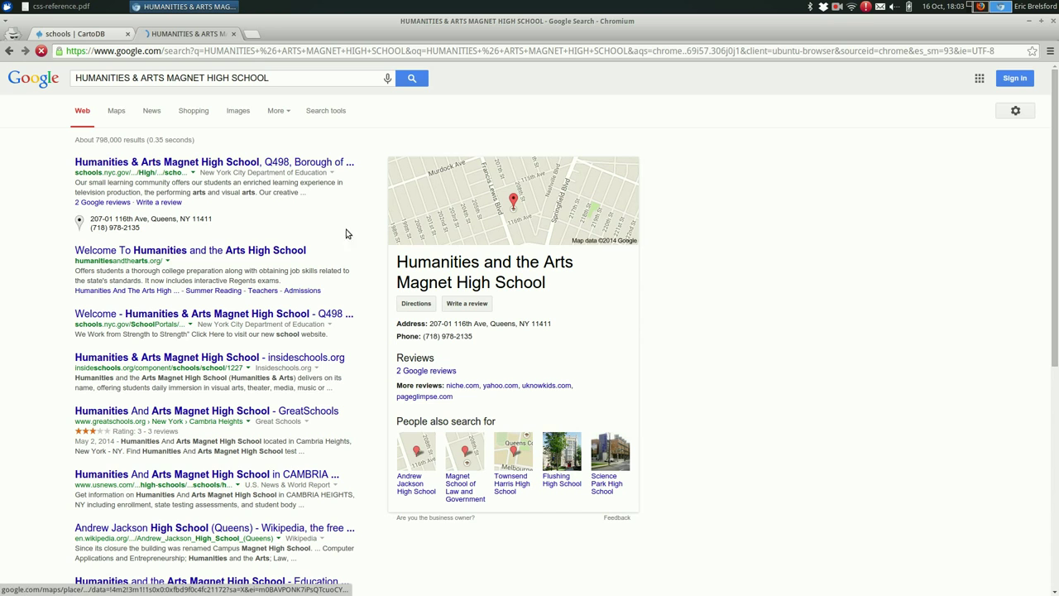
pyautogui.click(249, 165)
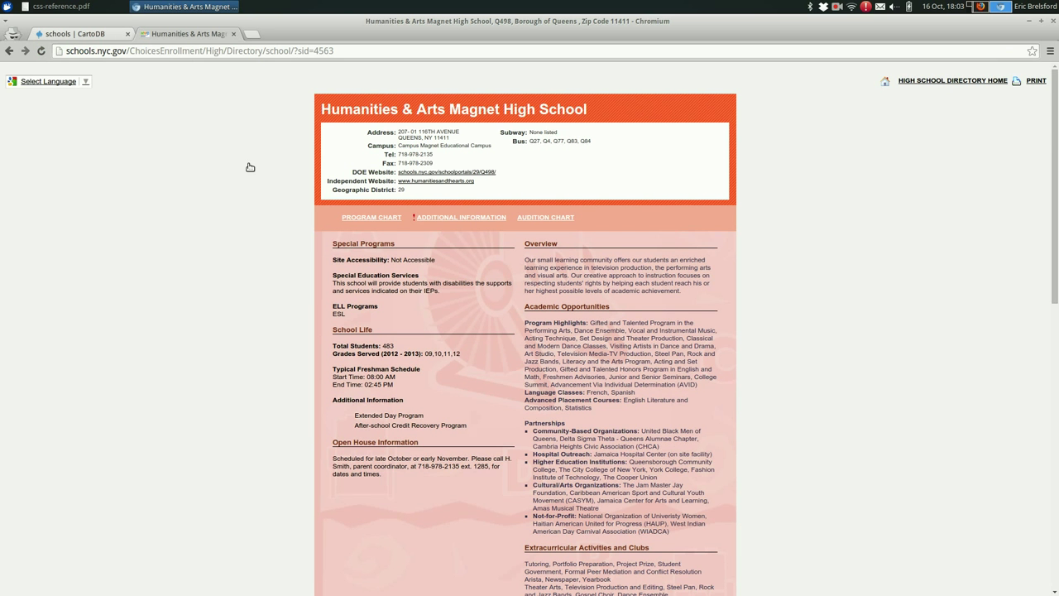
pyautogui.scroll(-5, 250, 168)
pyautogui.scroll(-1, 249, 167)
pyautogui.scroll(1, 248, 168)
pyautogui.scroll(5, 248, 168)
# Select the directory page's URL and scroll through the school's details
pyautogui.hotkey('ctrl', 'l')
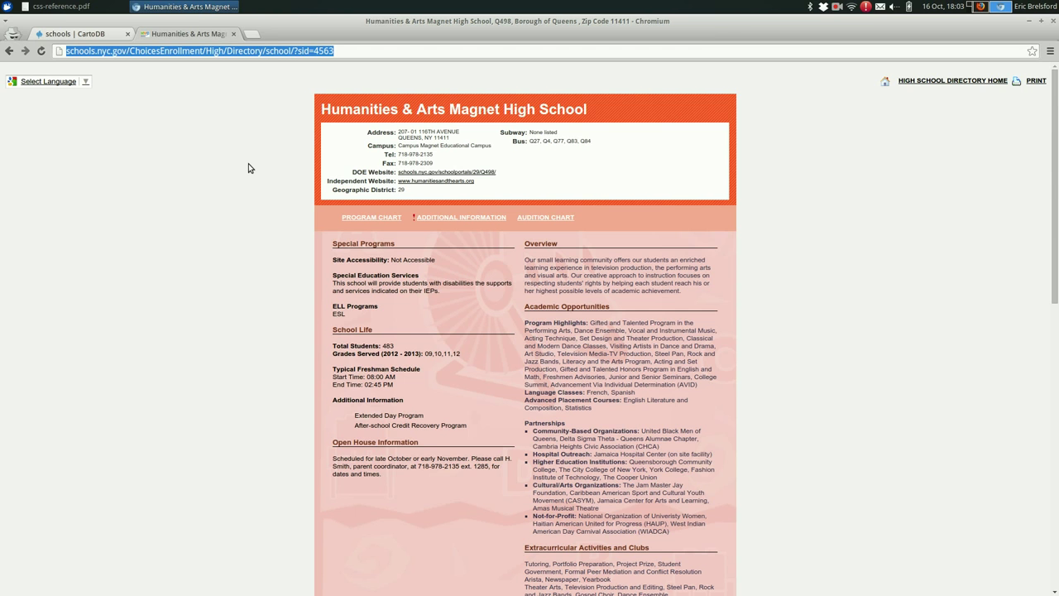
pyautogui.scroll(-3, 249, 168)
pyautogui.scroll(-3, 248, 168)
pyautogui.scroll(-4, 248, 168)
pyautogui.scroll(-1, 249, 168)
pyautogui.scroll(5, 248, 168)
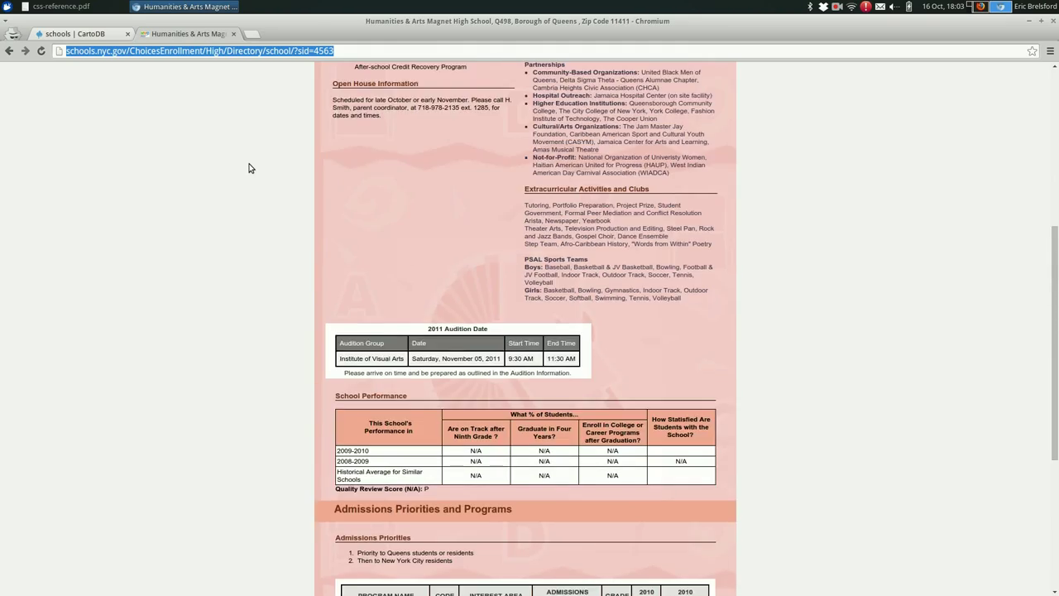
pyautogui.scroll(6, 248, 168)
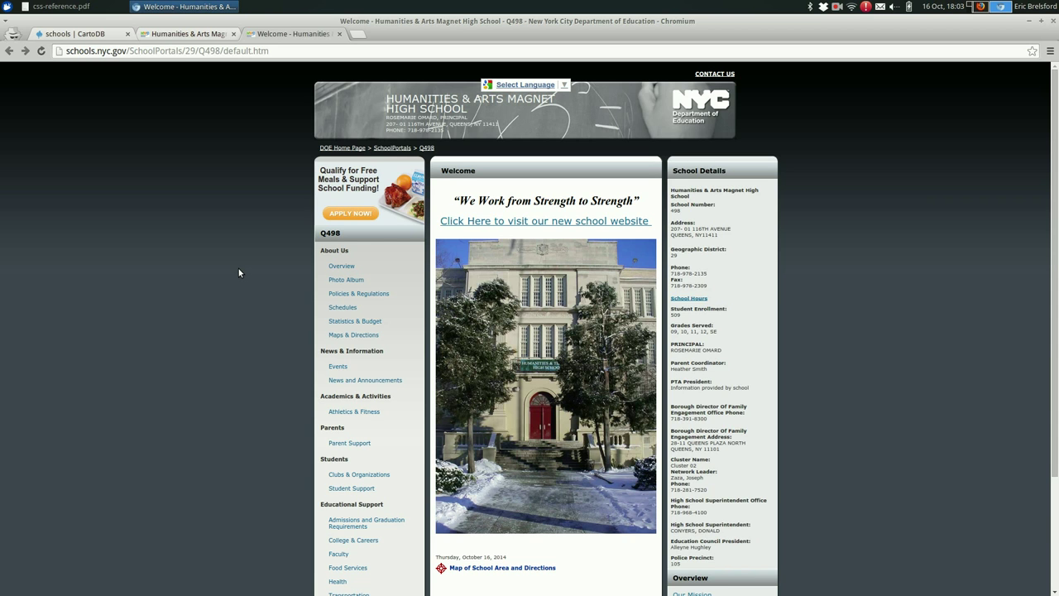
# Scroll the DOE portal page, then return to the CartoDB schools map tab
pyautogui.scroll(-3, 238, 273)
pyautogui.scroll(3, 238, 273)
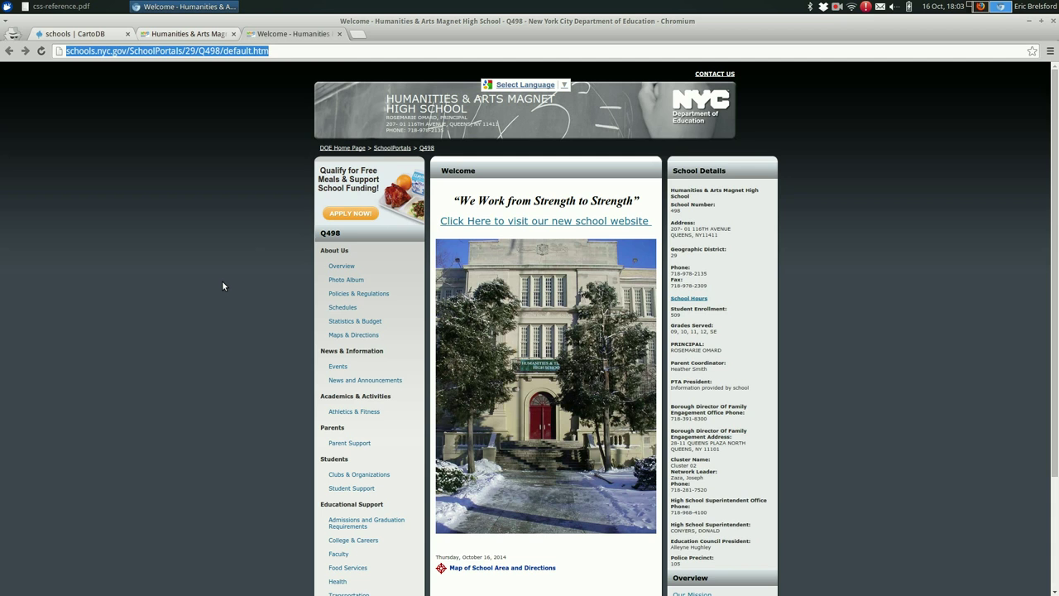
pyautogui.hotkey('ctrl', 'shift', 'Tab')
pyautogui.hotkey('ctrl', 'shift', 'Tab')
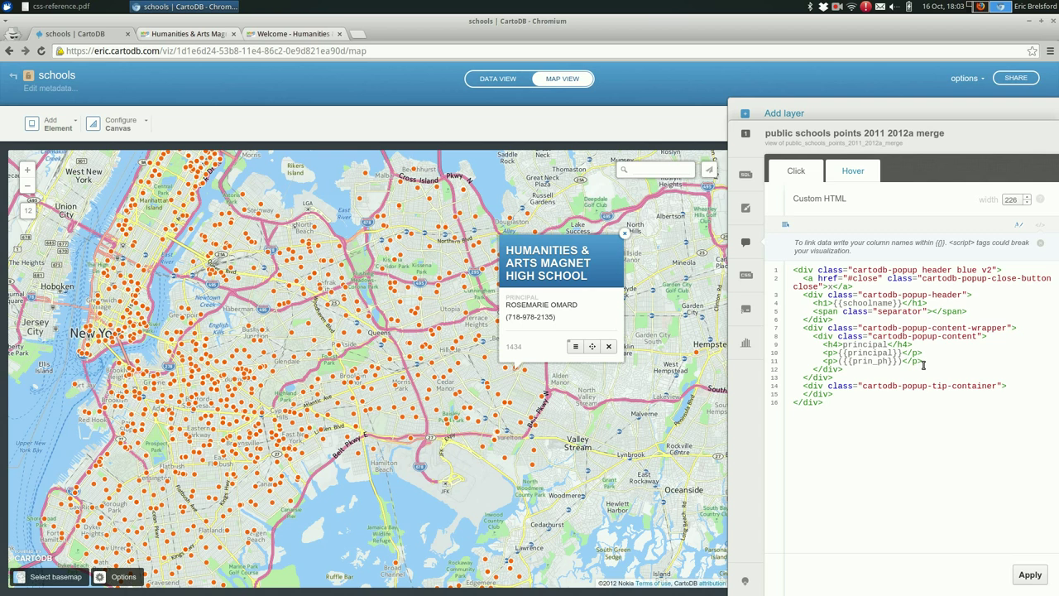
# Add a new <p> paragraph containing <a> link tags after the phone paragraph
pyautogui.click(924, 362)
pyautogui.press('Return')
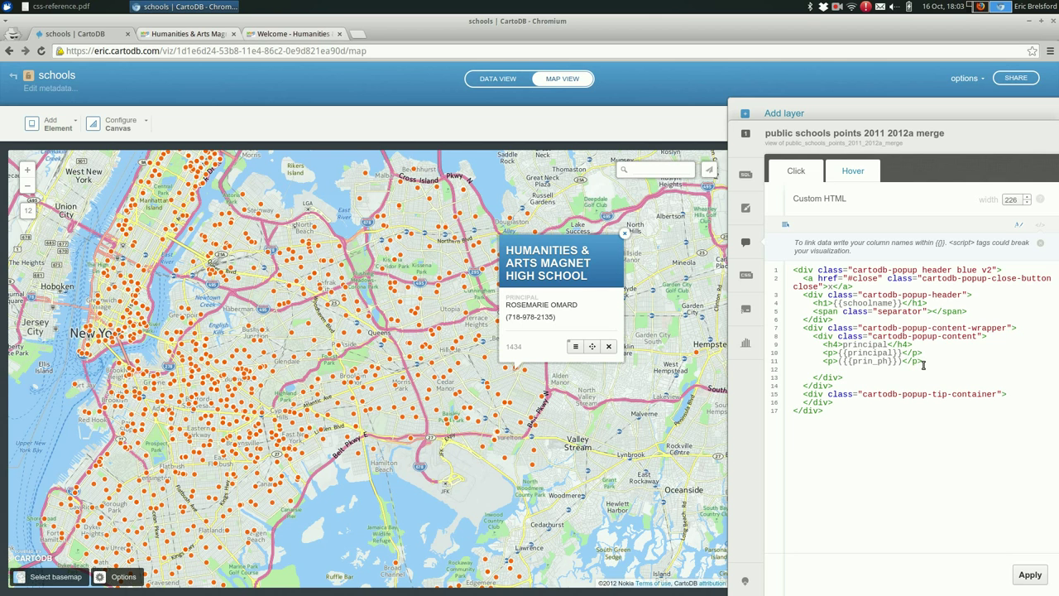
pyautogui.write('<p>')
pyautogui.press('Return')
pyautogui.press('Return')
pyautogui.write('</p>')
pyautogui.hotkey('shift', 'Tab')
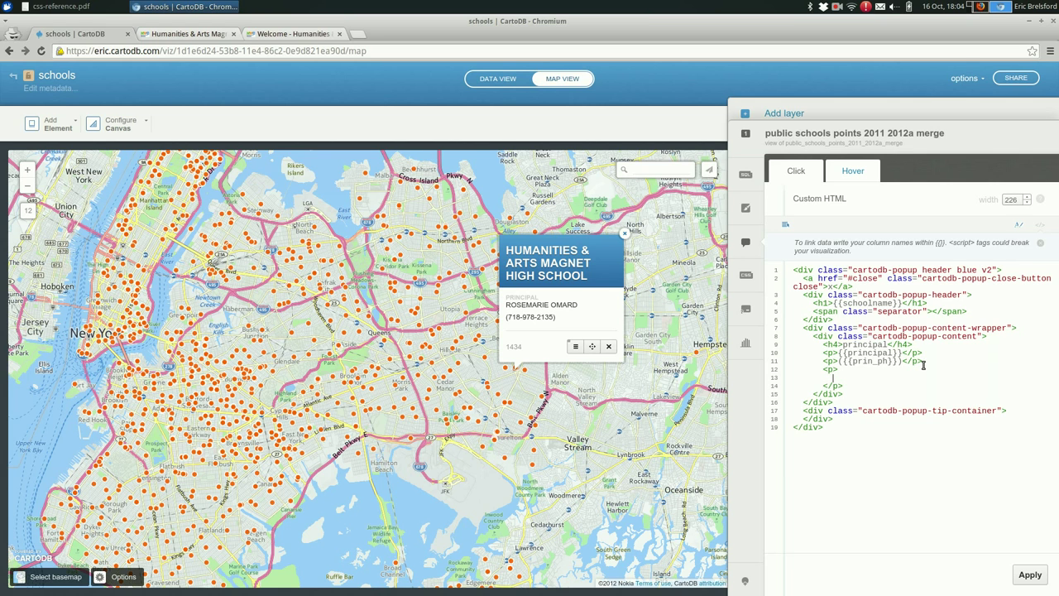
pyautogui.write('<')
pyautogui.write('a')
pyautogui.write('><a')
pyautogui.write('a>')
# Enter 'school website' as the link text and try the link in the preview
pyautogui.hotkey('shift', 'Left')
pyautogui.hotkey('shift', 'Left')
pyautogui.hotkey('shift', 'Left')
pyautogui.press('Right')
pyautogui.hotkey('shift', 'Right')
pyautogui.hotkey('shift', 'Right')
pyautogui.hotkey('shift', 'Right')
pyautogui.hotkey('shift', 'Right')
pyautogui.press('Left')
pyautogui.write('{{web')
pyautogui.press('BackSpace')
pyautogui.press('BackSpace')
pyautogui.press('BackSpace')
pyautogui.write('school ')
pyautogui.write('website')
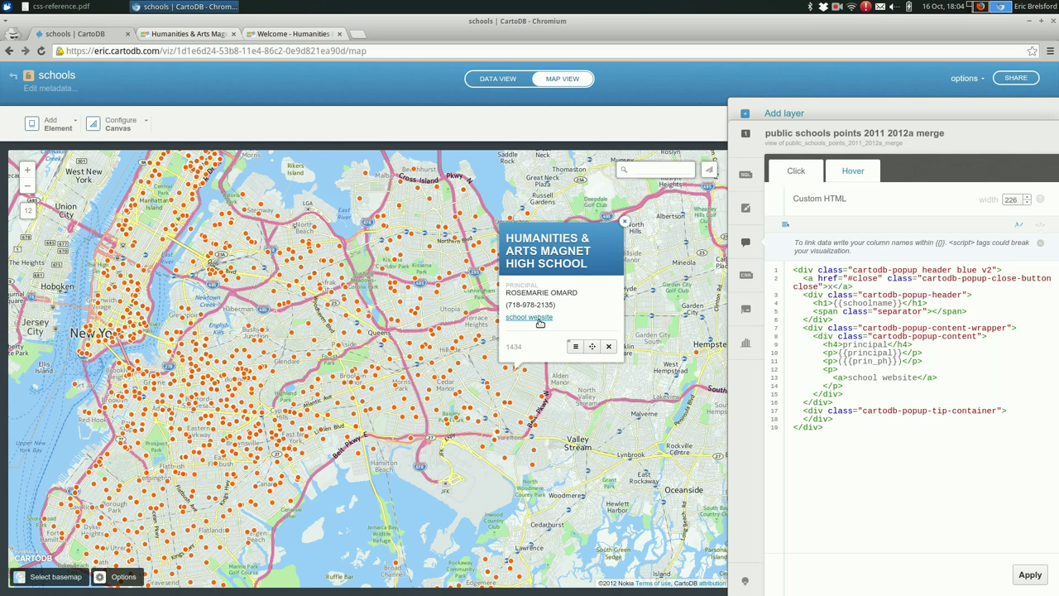
pyautogui.click(539, 322)
pyautogui.click(540, 322)
pyautogui.write('href')
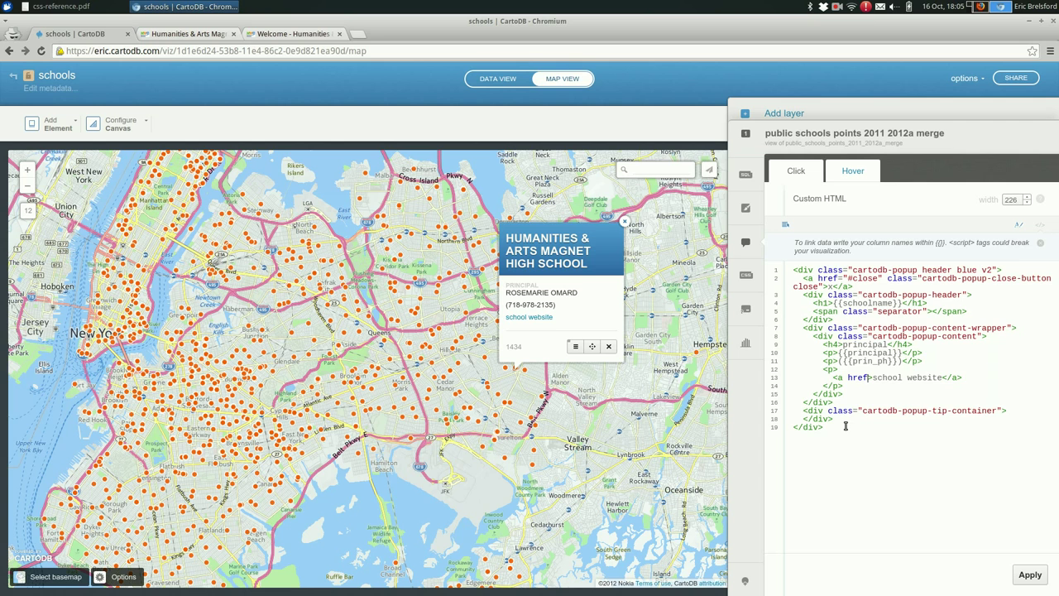
pyautogui.write('=')
pyautogui.write('"">')
pyautogui.hotkey('ctrl', 'v')
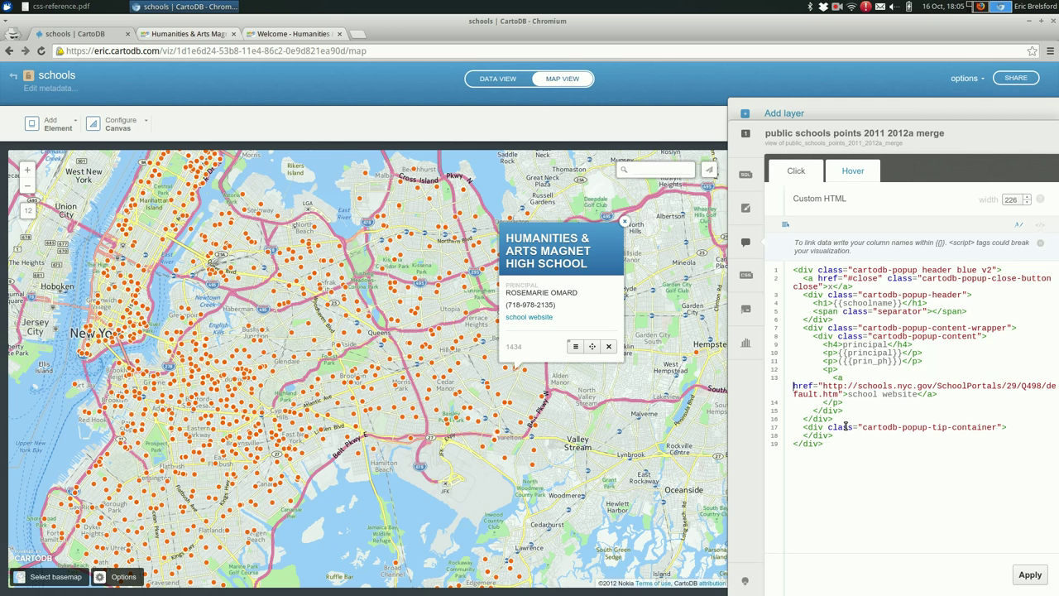
pyautogui.press('BackSpace')
pyautogui.hotkey('shift', 'Down')
pyautogui.hotkey('shift', 'Right')
pyautogui.hotkey('shift', 'Right')
pyautogui.hotkey('shift', 'Right')
pyautogui.hotkey('shift', 'Right')
pyautogui.hotkey('shift', 'Right')
pyautogui.hotkey('shift', 'Right')
pyautogui.hotkey('shift', 'Right')
pyautogui.hotkey('shift', 'Right')
pyautogui.press('Left')
# Test the school website links, including the one in P.S. 154 Queens' popup
pyautogui.click(542, 321)
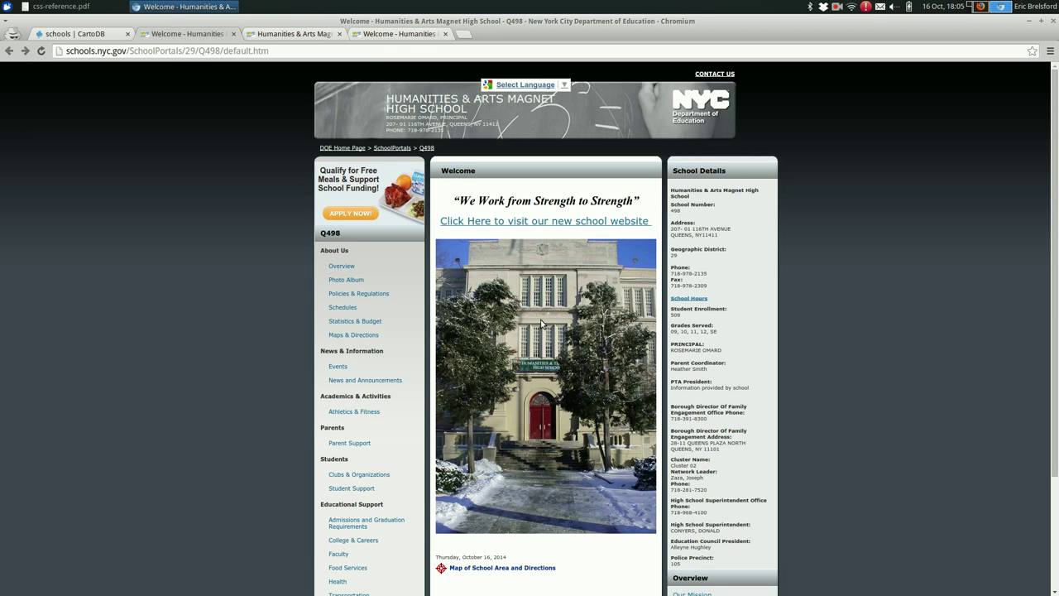
pyautogui.hotkey('ctrl', '1')
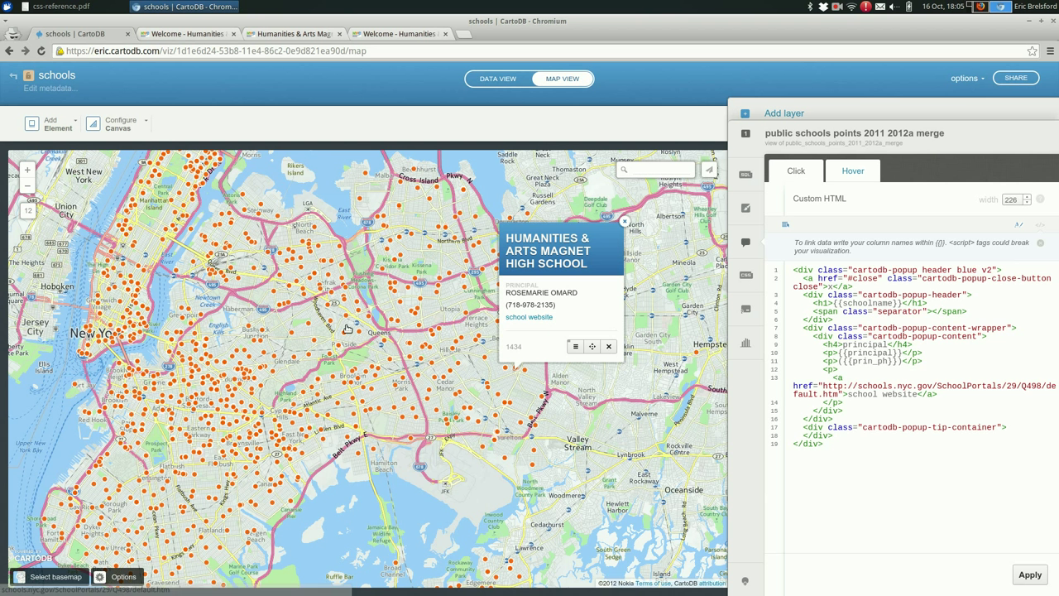
pyautogui.click(416, 312)
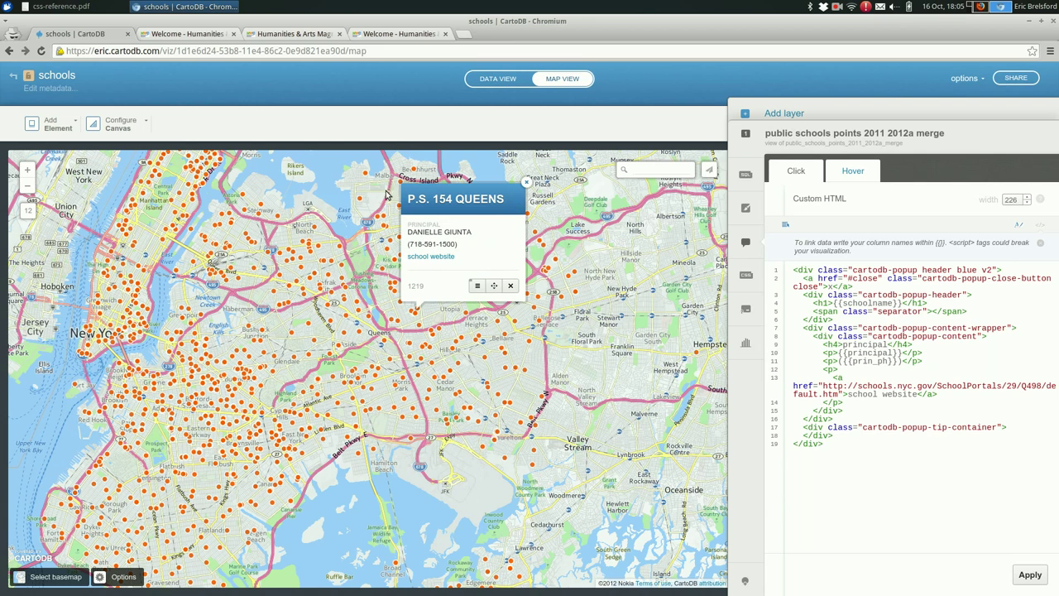
pyautogui.click(433, 257)
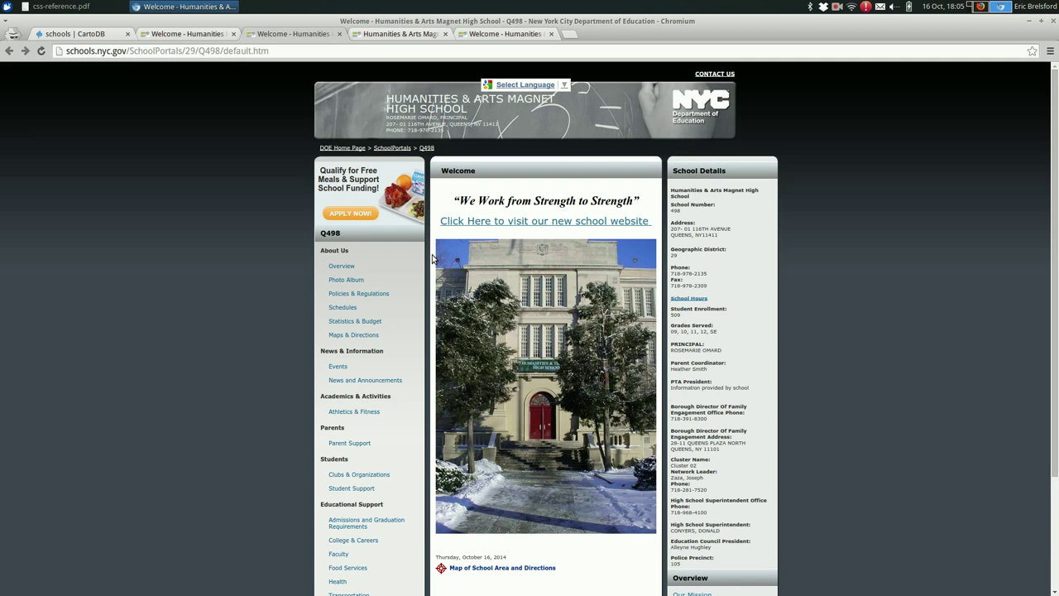
# Close the duplicate school page and directory tabs and return to the CartoDB map
pyautogui.hotkey('ctrl', 'w')
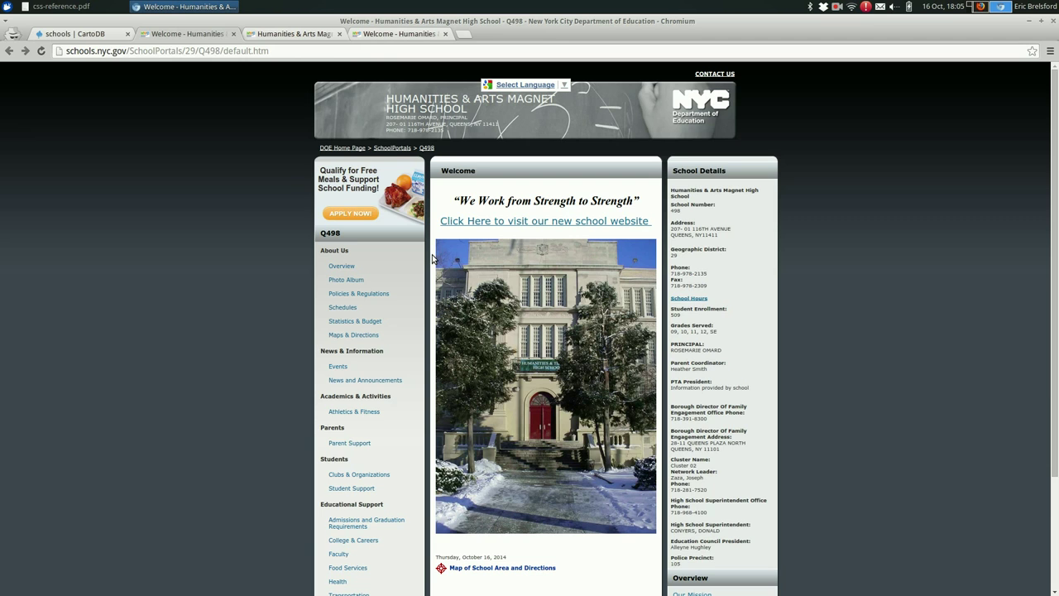
pyautogui.hotkey('ctrl', 'w')
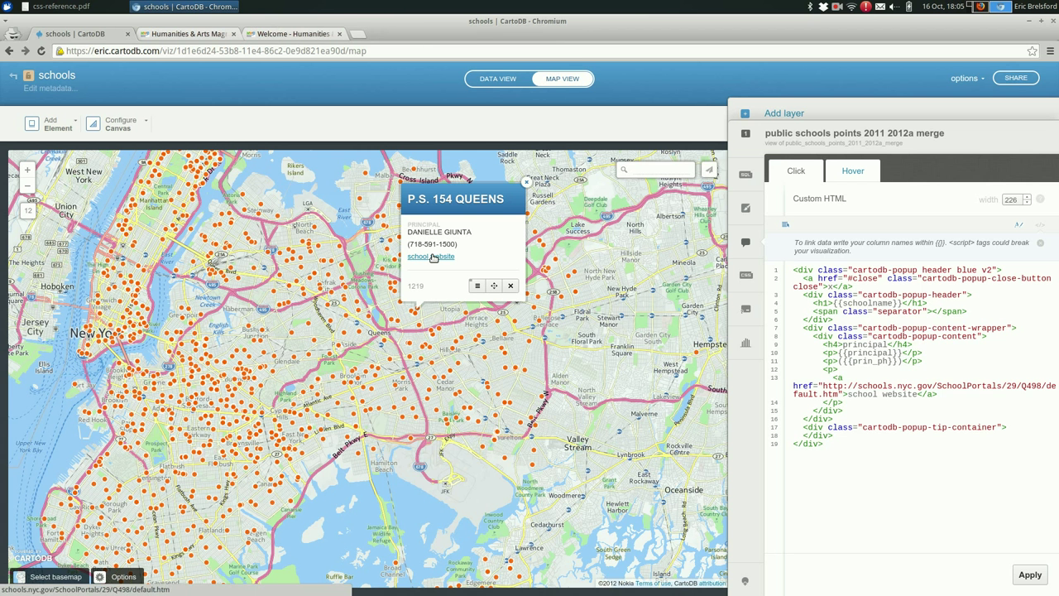
pyautogui.hotkey('ctrl', 'Tab')
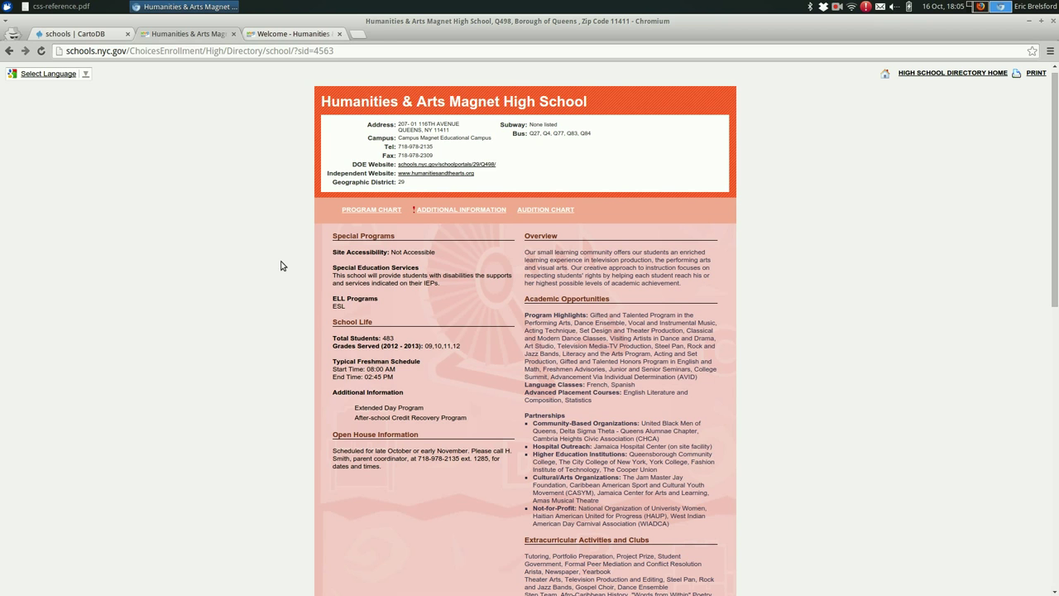
pyautogui.hotkey('ctrl', 'Tab')
pyautogui.hotkey('ctrl', 'shift', 'Tab')
pyautogui.hotkey('ctrl', 'w')
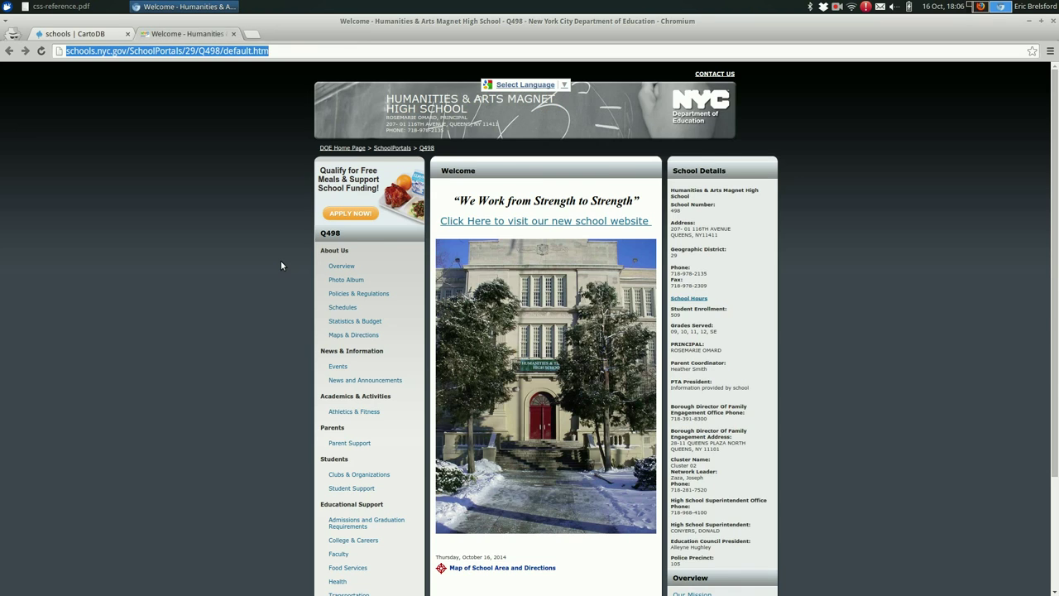
pyautogui.hotkey('ctrl', 'Tab')
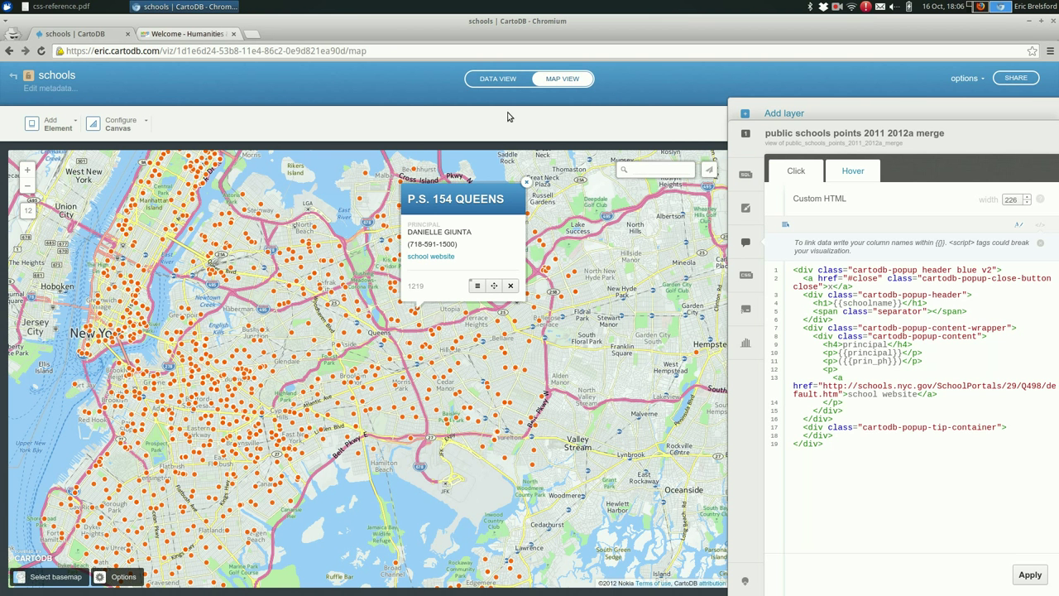
# Glance through the schools data table
pyautogui.click(504, 84)
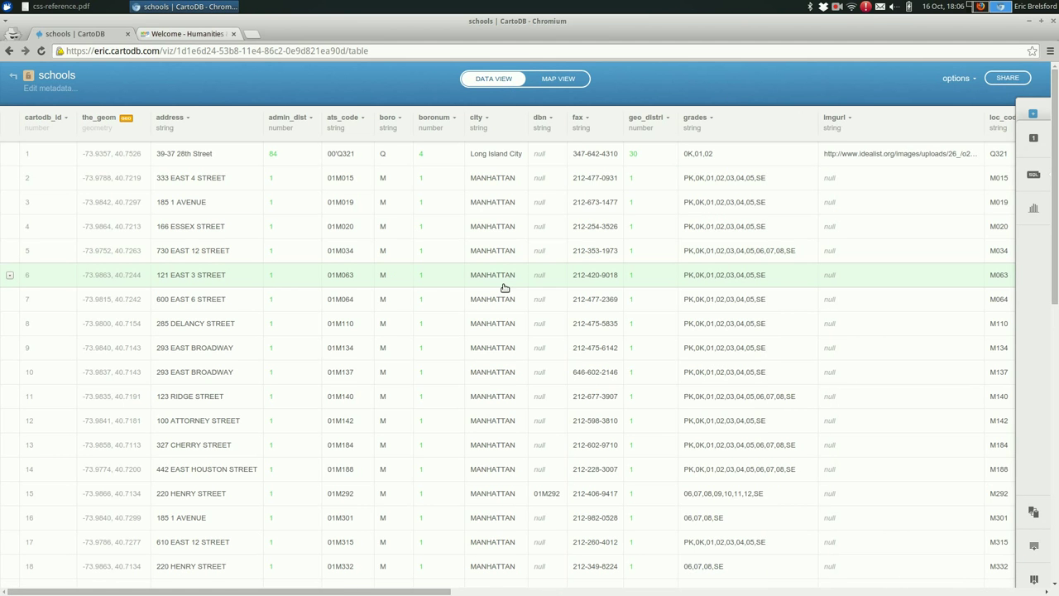
pyautogui.scroll(-2, 504, 287)
pyautogui.scroll(-3, 505, 287)
pyautogui.scroll(5, 504, 287)
# Check info windows for P.S. 147, 176, 134 and 118, then return to Data View
pyautogui.click(549, 79)
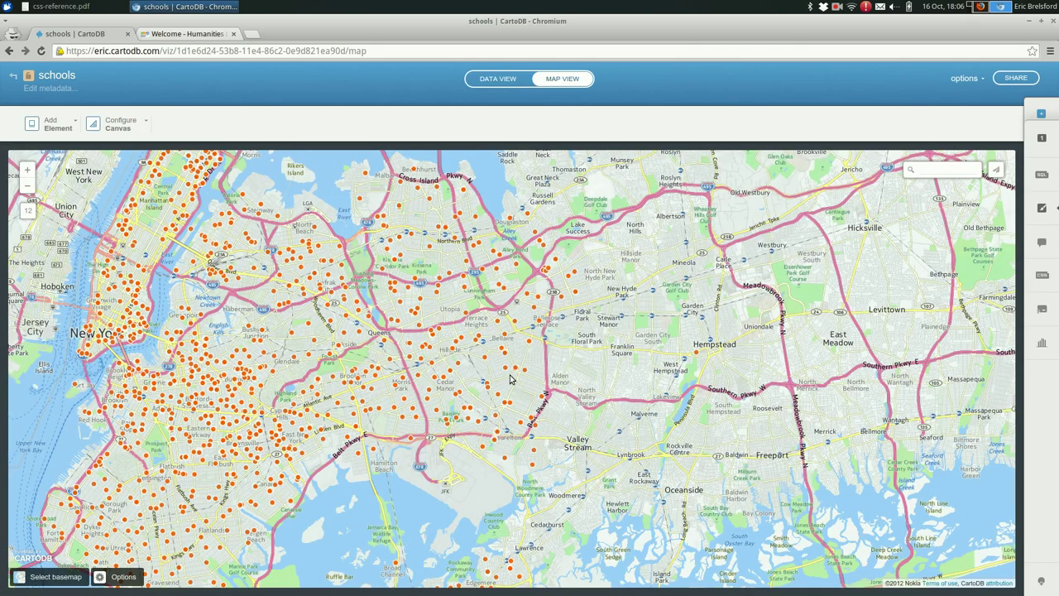
pyautogui.click(523, 370)
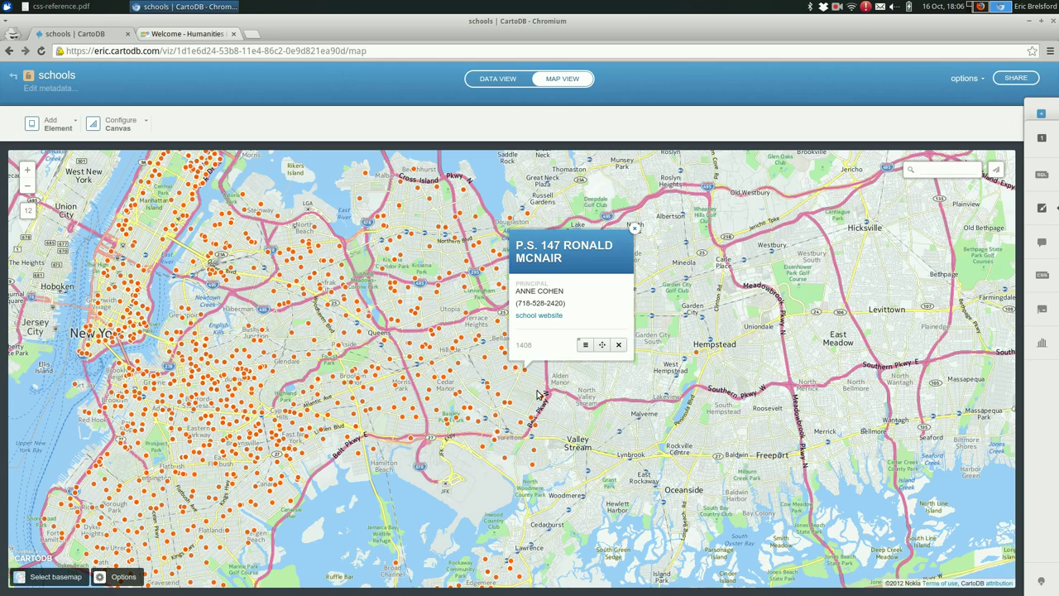
pyautogui.click(542, 399)
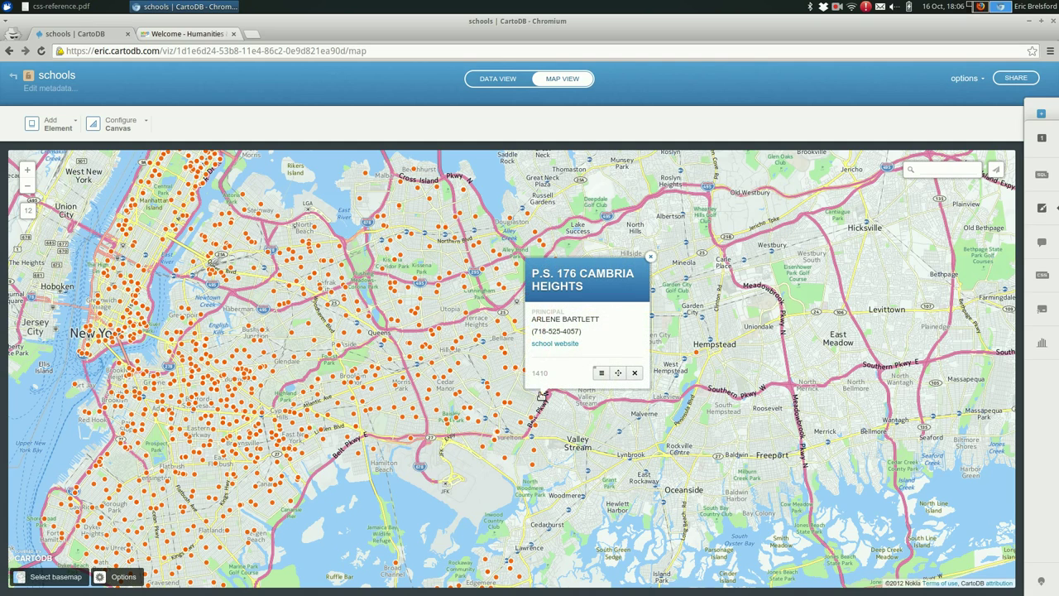
pyautogui.click(501, 351)
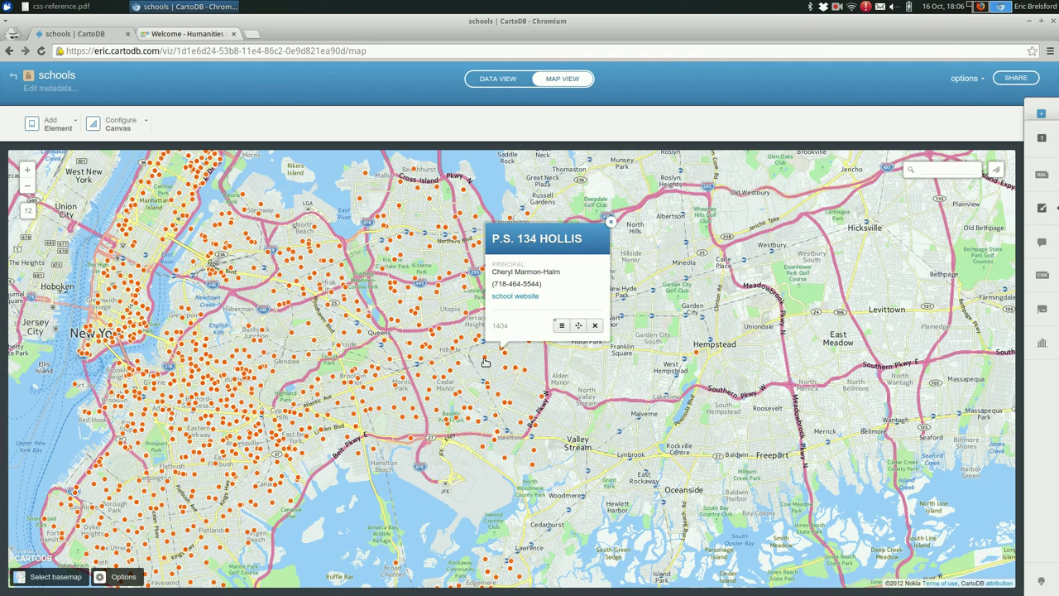
pyautogui.click(484, 359)
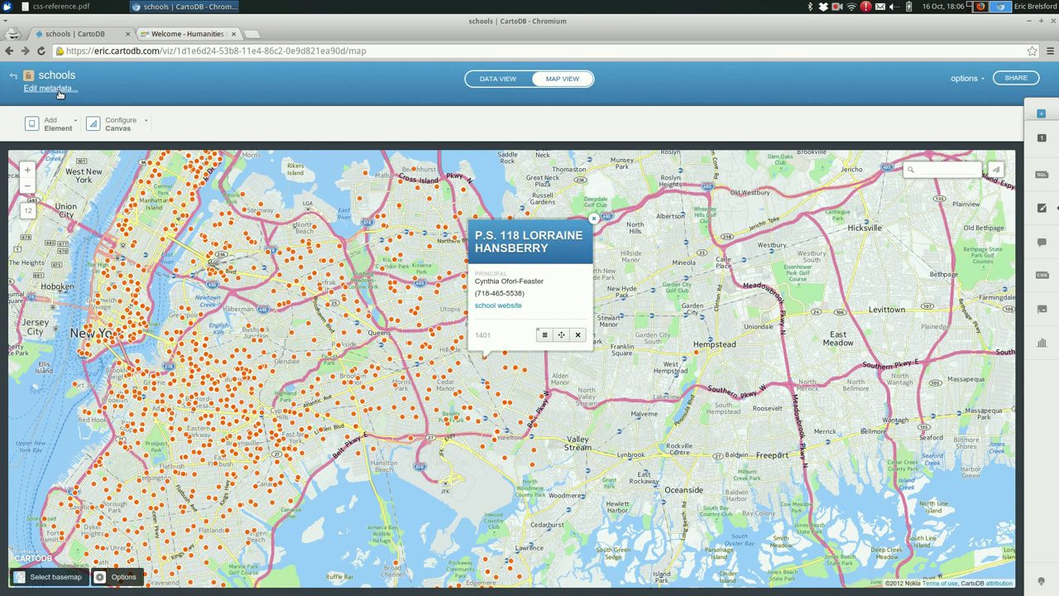
pyautogui.click(502, 81)
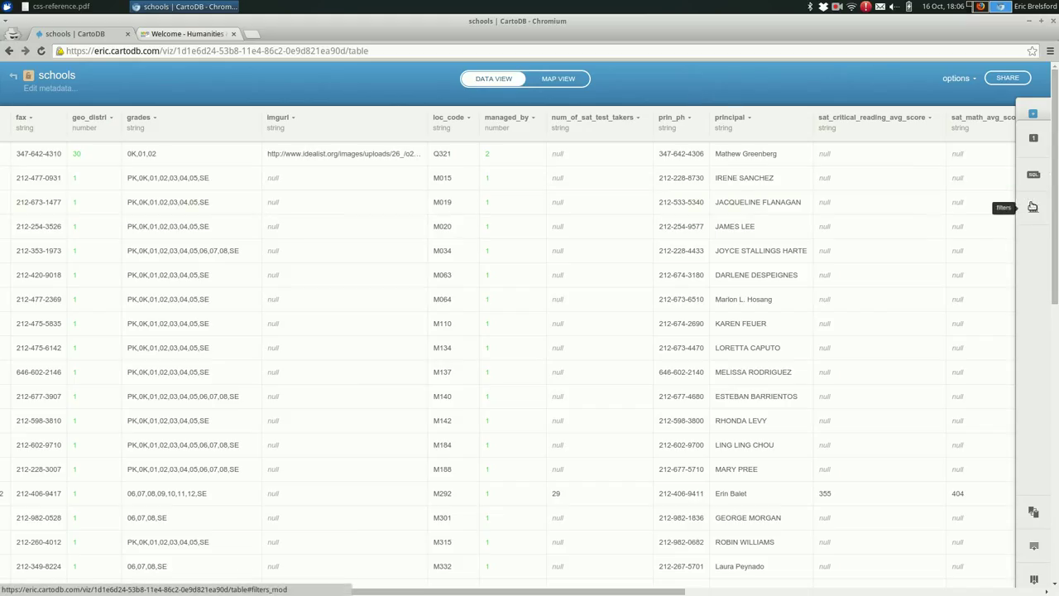
# Filter the schools table on school_name for 'Humanities'
pyautogui.click(1033, 207)
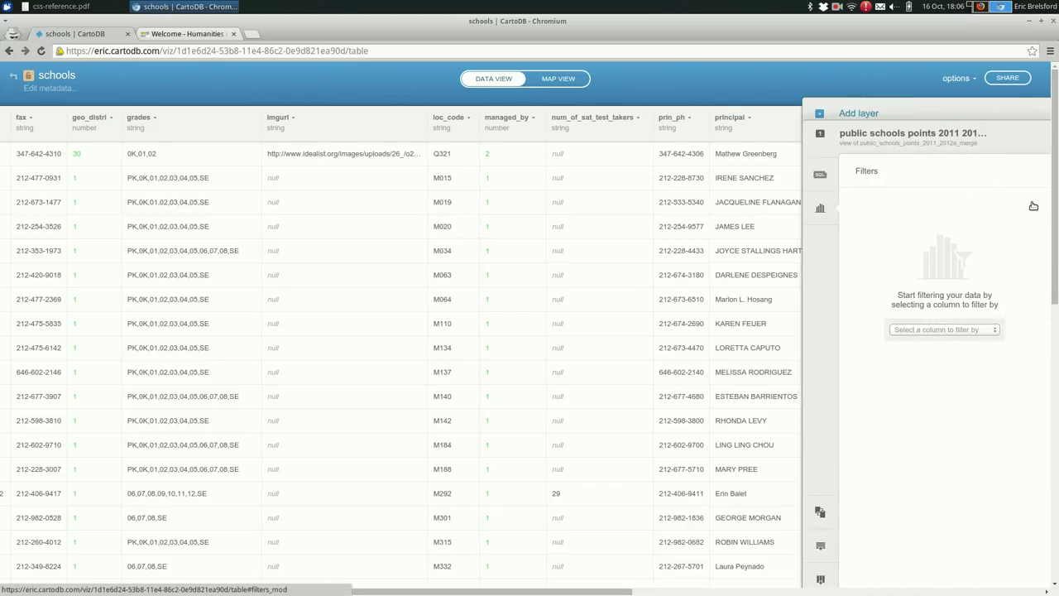
pyautogui.click(976, 330)
pyautogui.scroll(-3, 960, 405)
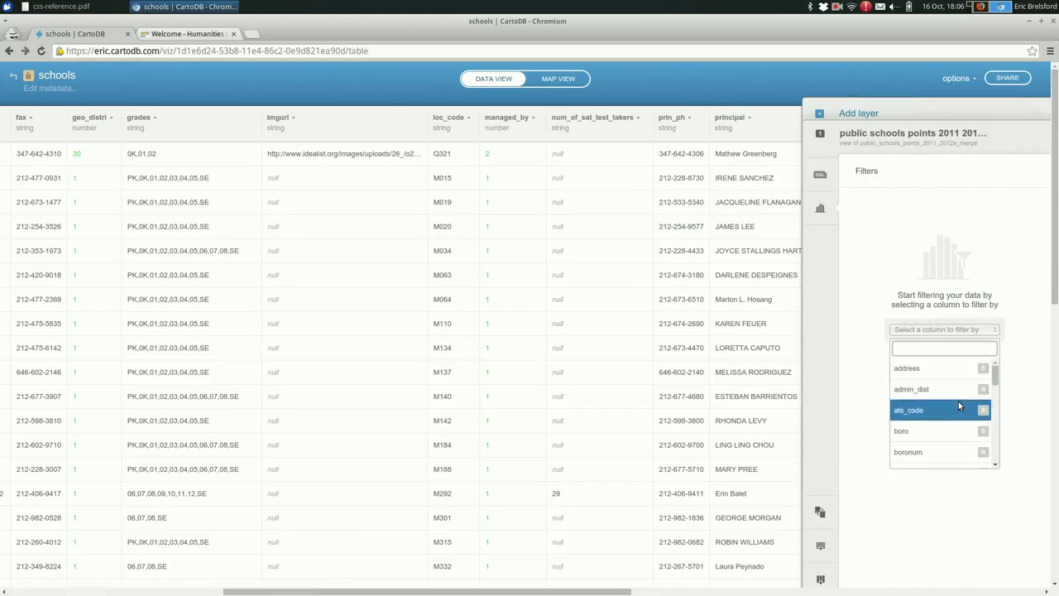
pyautogui.scroll(-3, 958, 406)
pyautogui.scroll(-2, 958, 406)
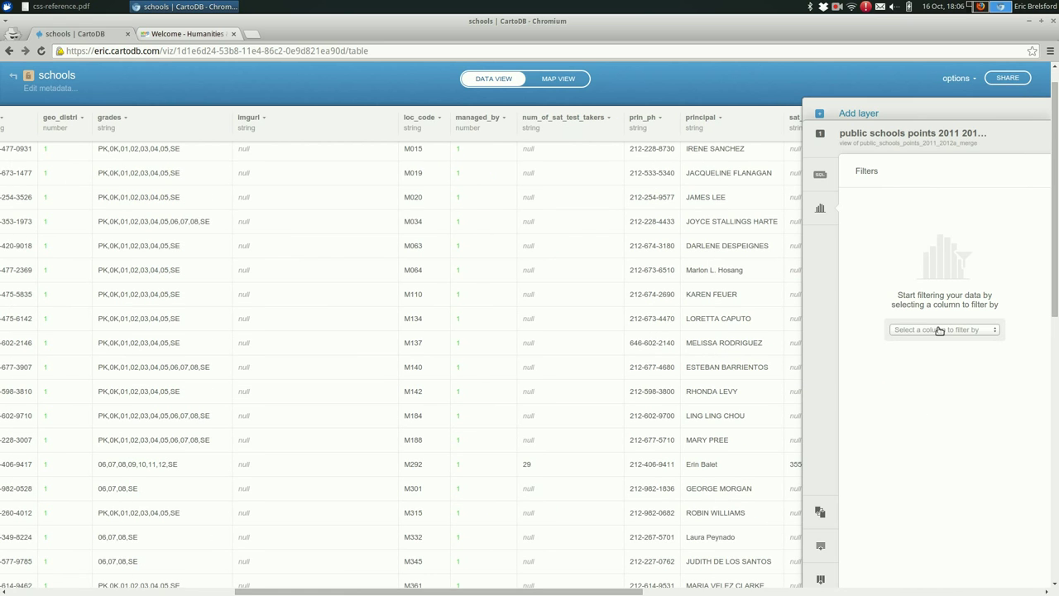
pyautogui.click(940, 329)
pyautogui.scroll(-5, 936, 416)
pyautogui.scroll(-2, 936, 416)
pyautogui.scroll(-2, 937, 415)
pyautogui.click(936, 410)
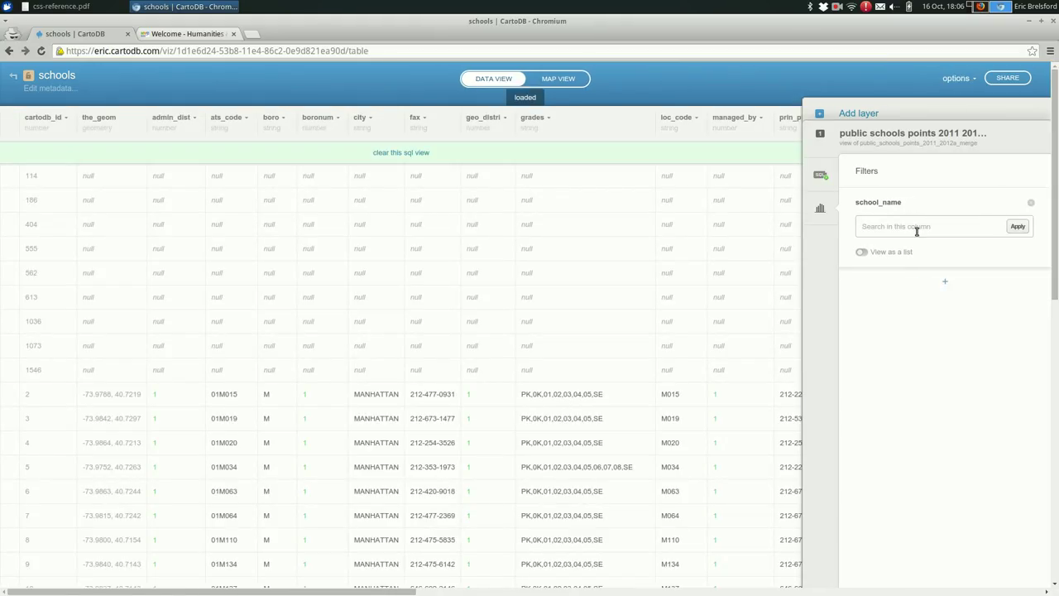
pyautogui.write('Humanities')
pyautogui.press('Return')
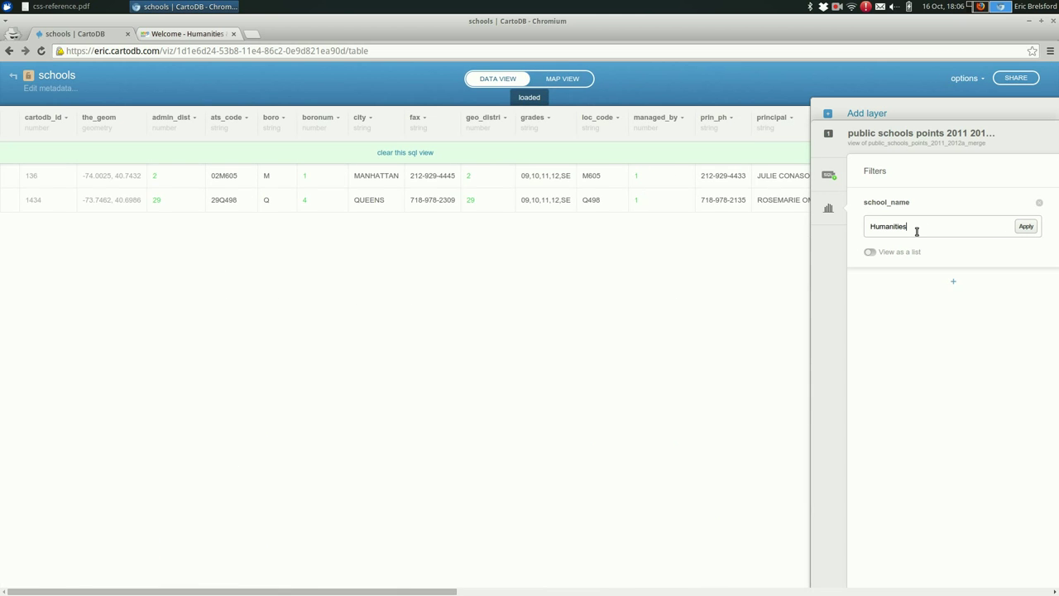
# Browse across the two Humanities rows, then clear the search text
pyautogui.hscroll(2, 481, 277)
pyautogui.hscroll(5, 481, 278)
pyautogui.hscroll(3, 481, 279)
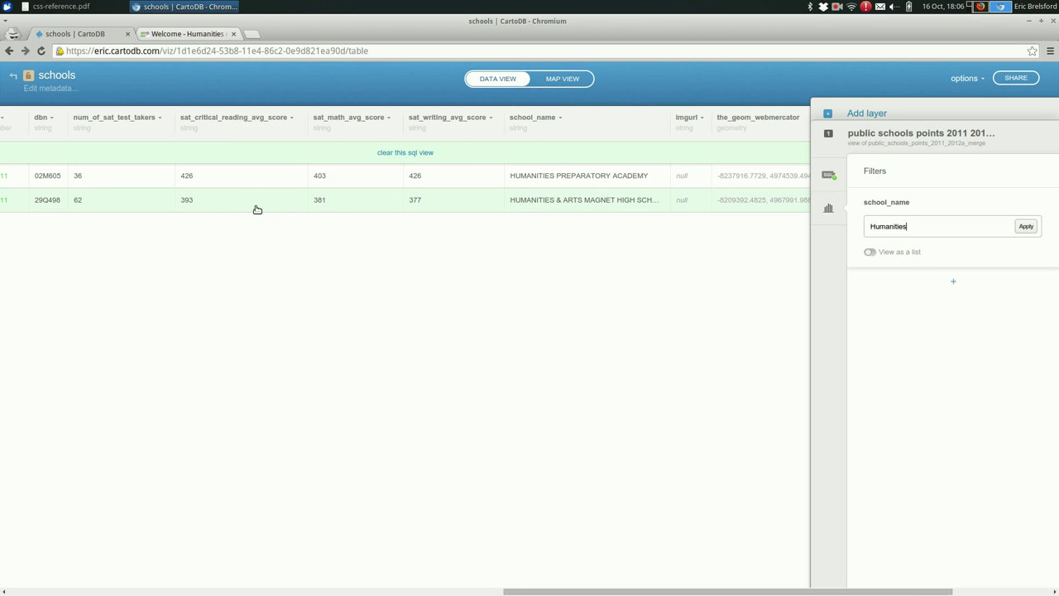
pyautogui.hscroll(-5, 257, 209)
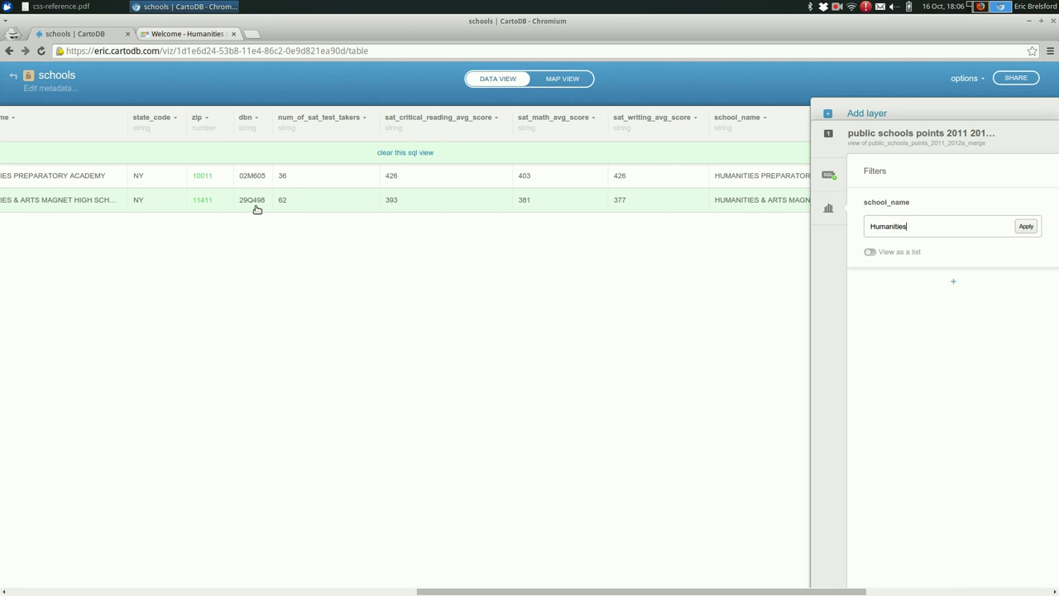
pyautogui.hscroll(5, 257, 209)
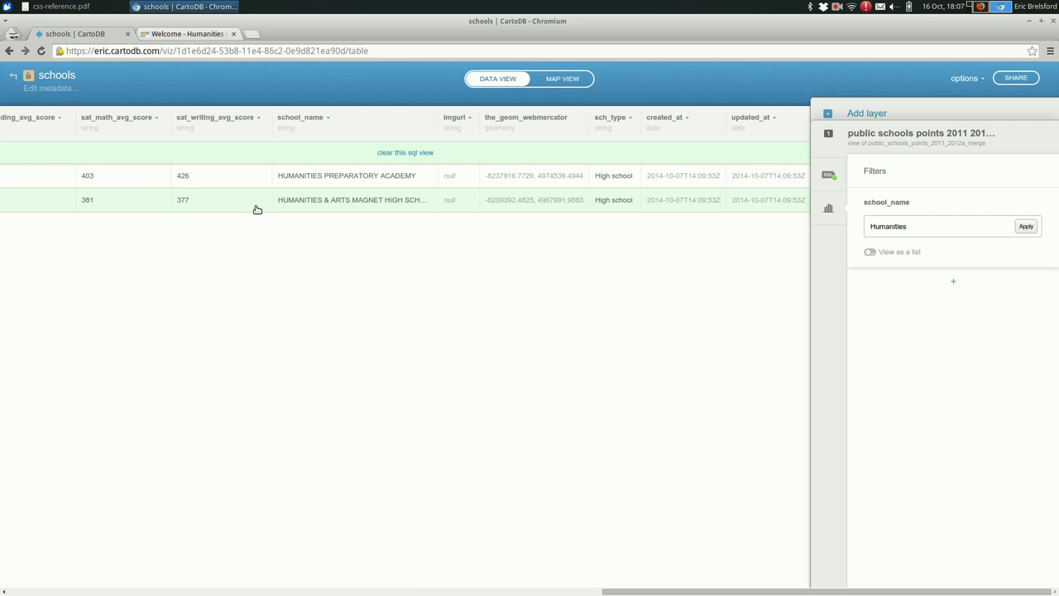
pyautogui.hscroll(-1, 257, 209)
pyautogui.hscroll(-3, 258, 209)
pyautogui.hscroll(-4, 257, 209)
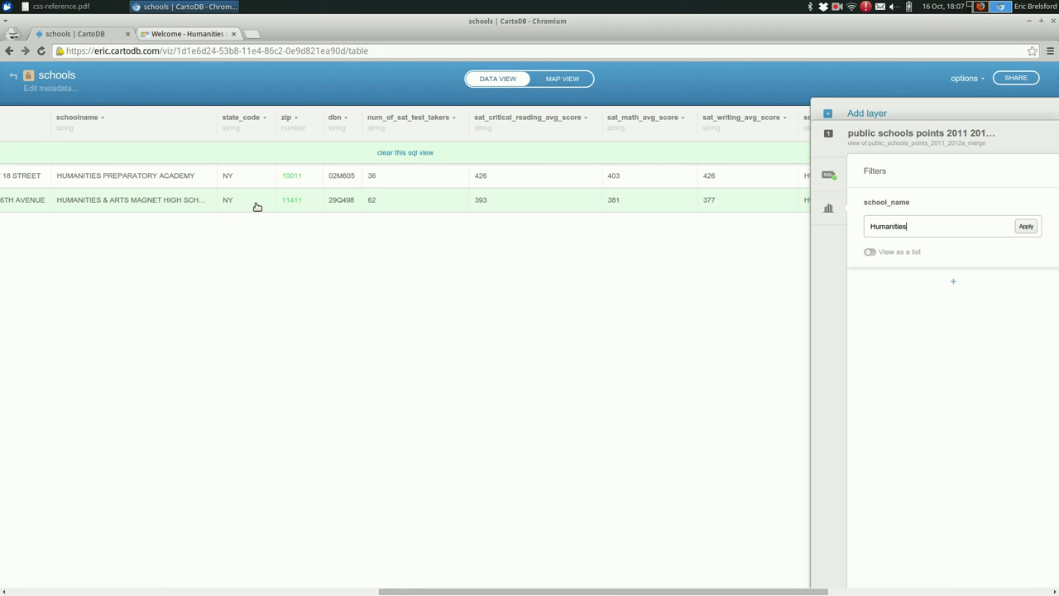
pyautogui.hscroll(-3, 257, 206)
pyautogui.hscroll(-3, 257, 206)
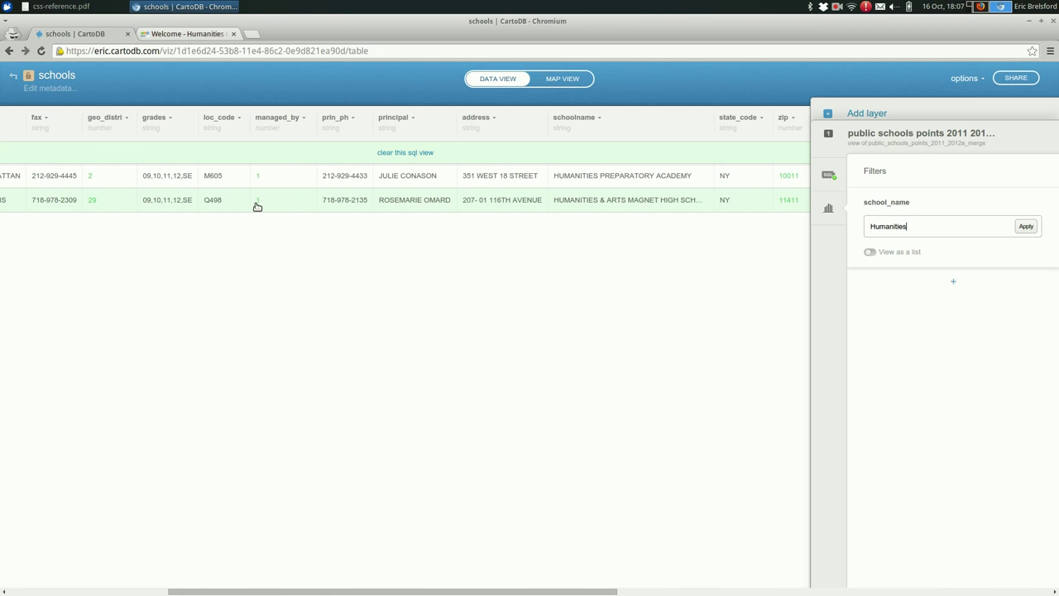
pyautogui.hscroll(-3, 257, 206)
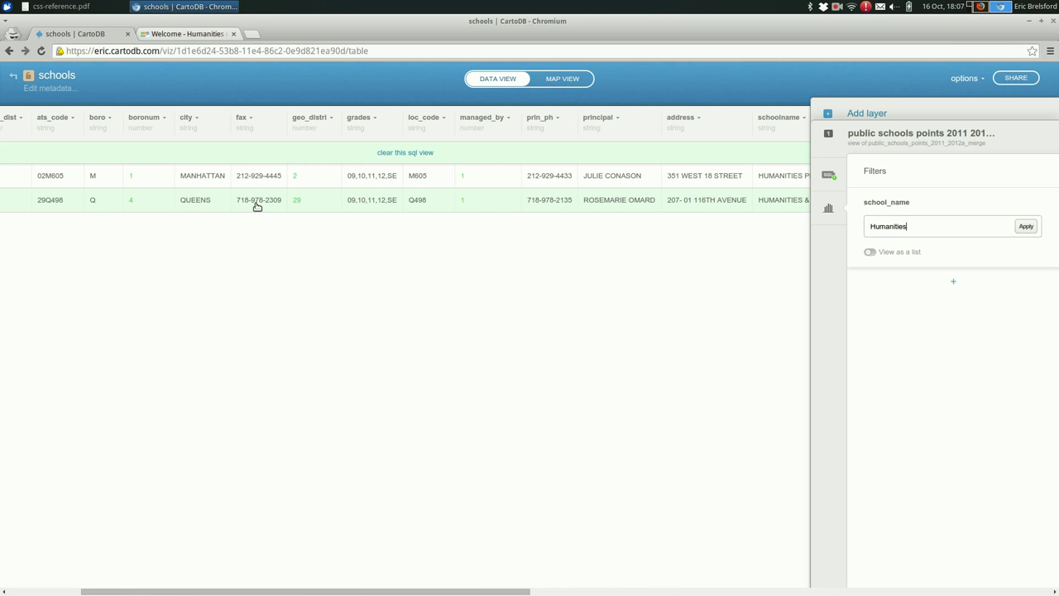
pyautogui.hscroll(3, 256, 206)
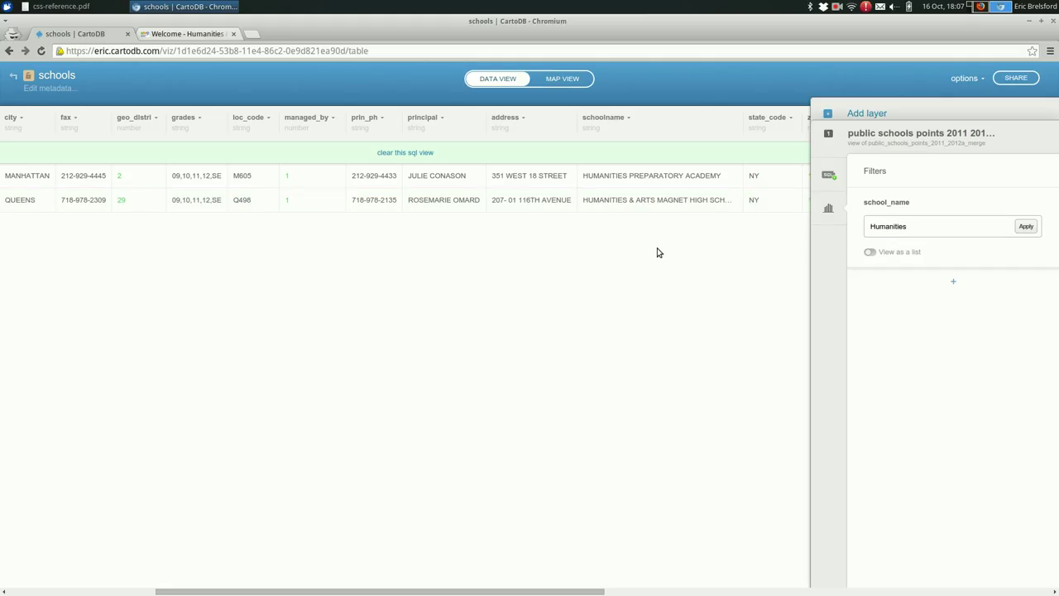
pyautogui.moveTo(951, 215)
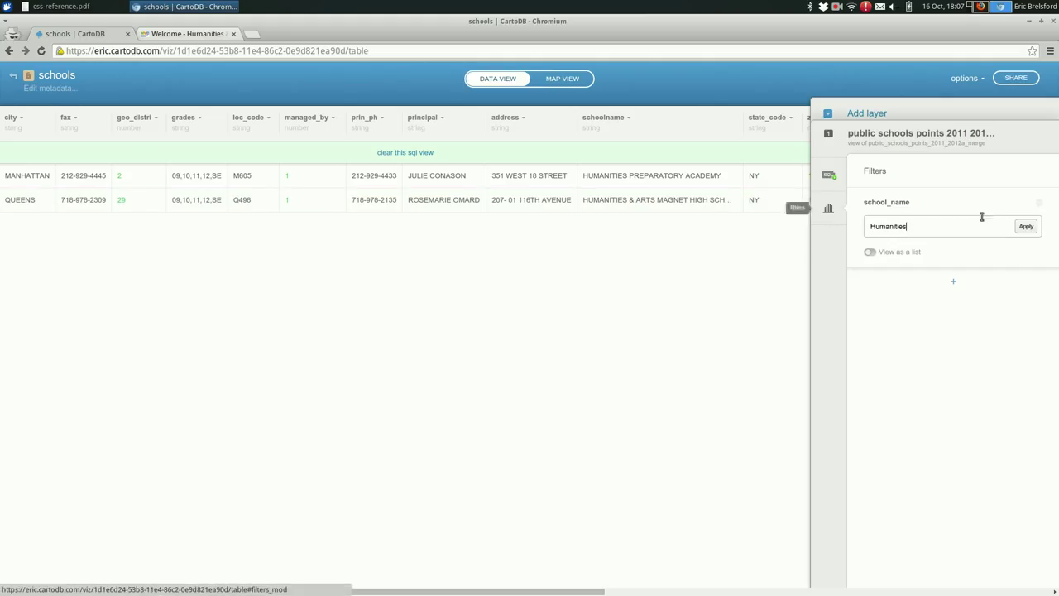
pyautogui.hotkey('ctrl', 'a')
pyautogui.press('BackSpace')
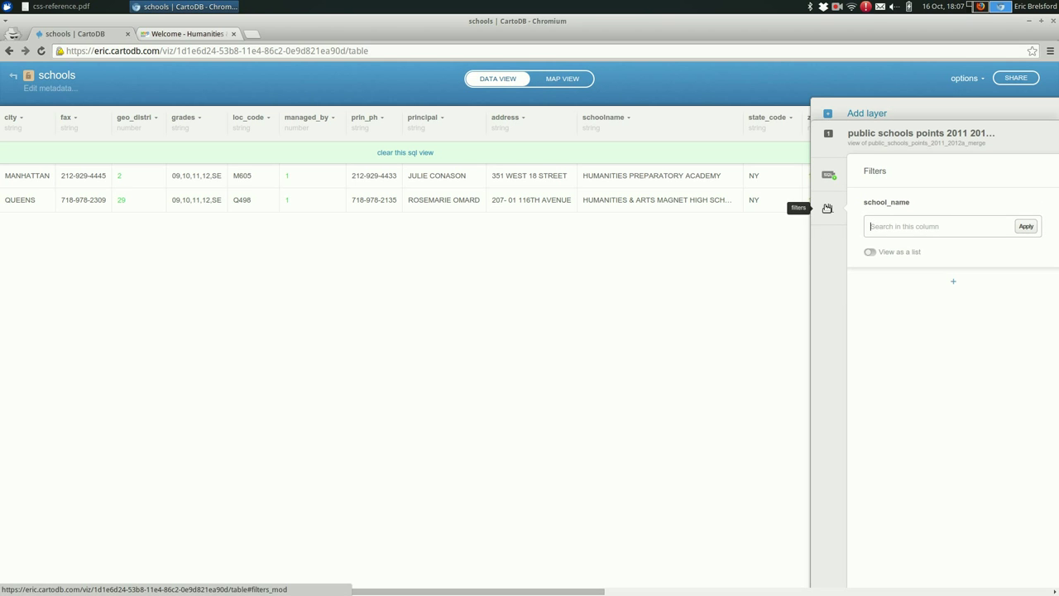
# Close Filters and clear the SQL view so all schools are listed
pyautogui.click(827, 208)
pyautogui.hscroll(5, 749, 368)
pyautogui.hscroll(3, 749, 367)
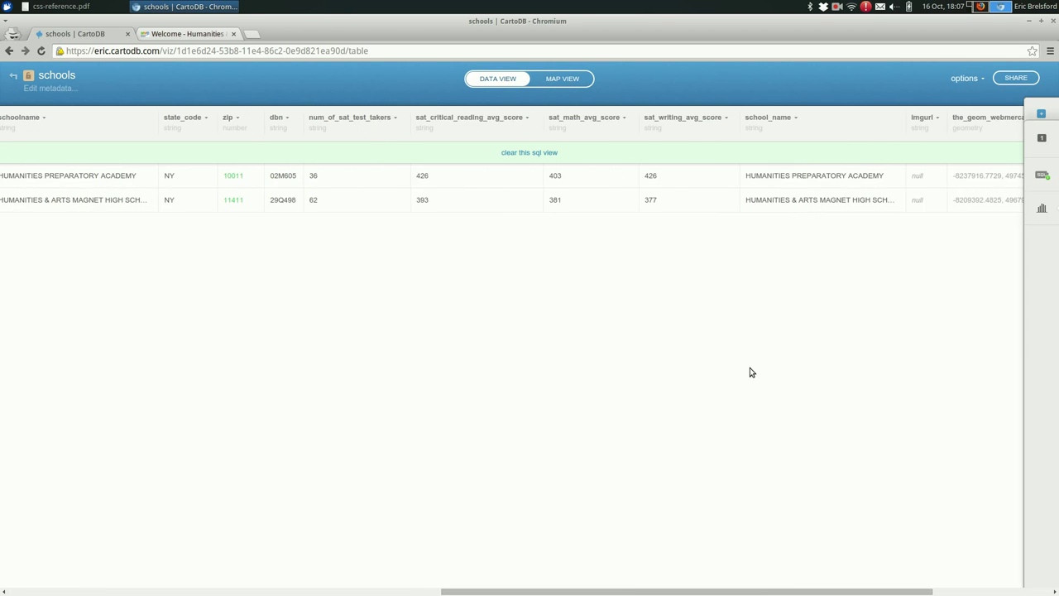
pyautogui.hscroll(3, 749, 368)
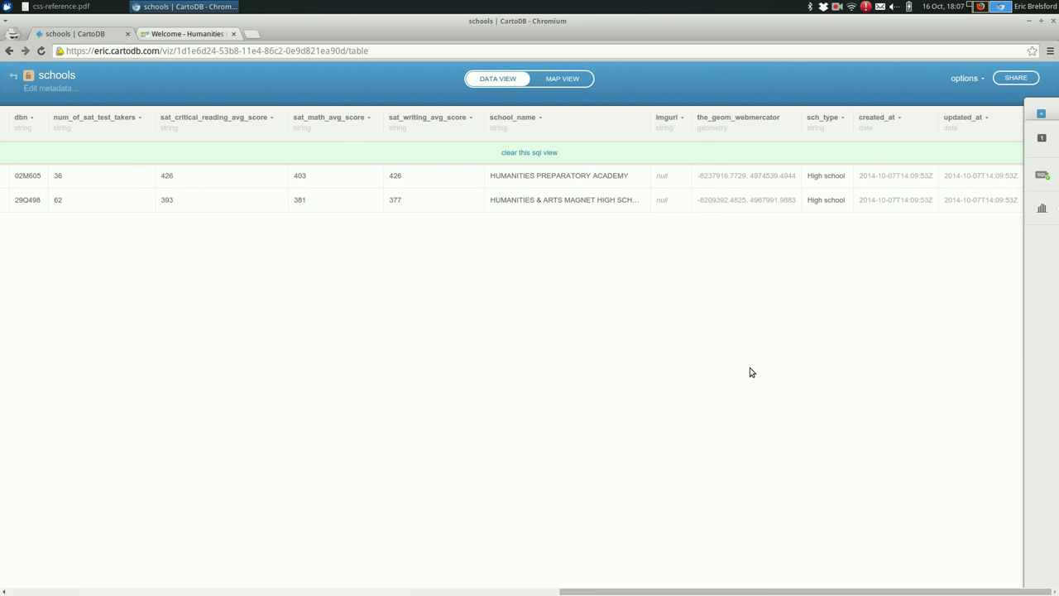
pyautogui.click(534, 153)
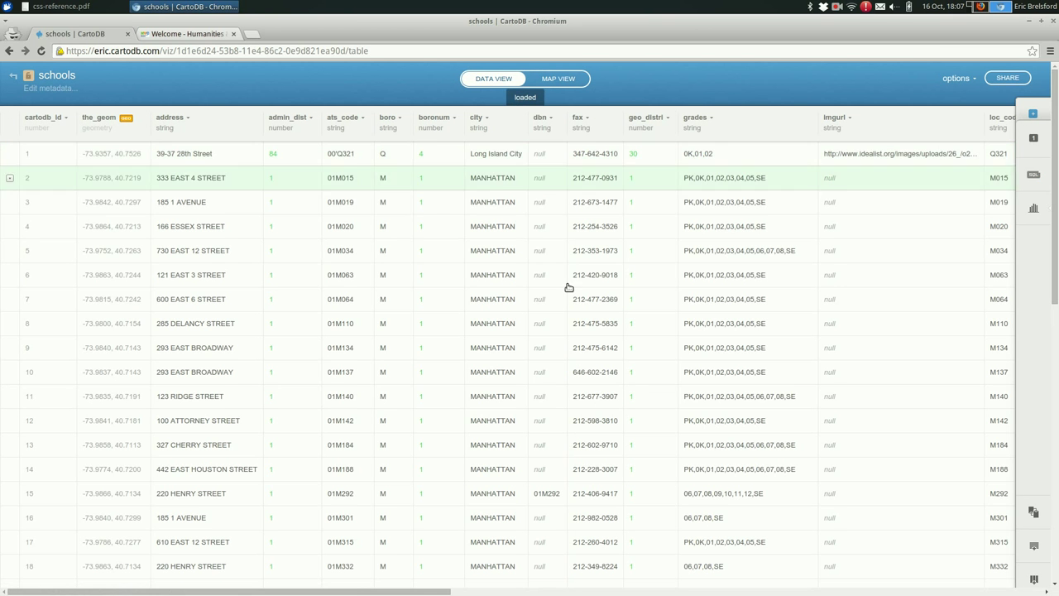
pyautogui.scroll(-1, 622, 403)
pyautogui.hscroll(1, 622, 402)
pyautogui.scroll(3, 622, 403)
pyautogui.hscroll(1, 623, 403)
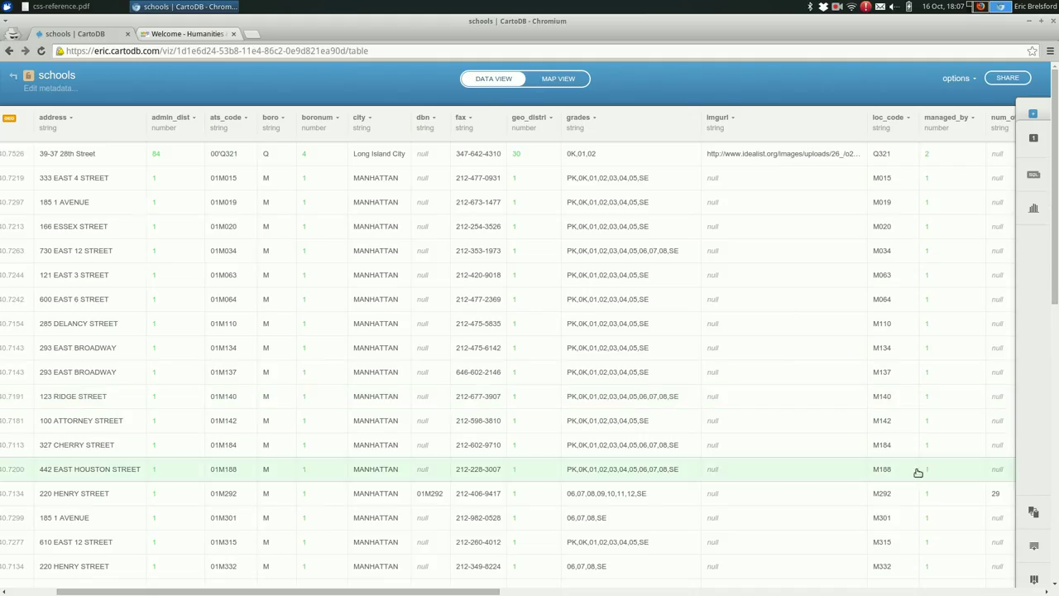
# Add a new string column named school_site
pyautogui.click(1037, 579)
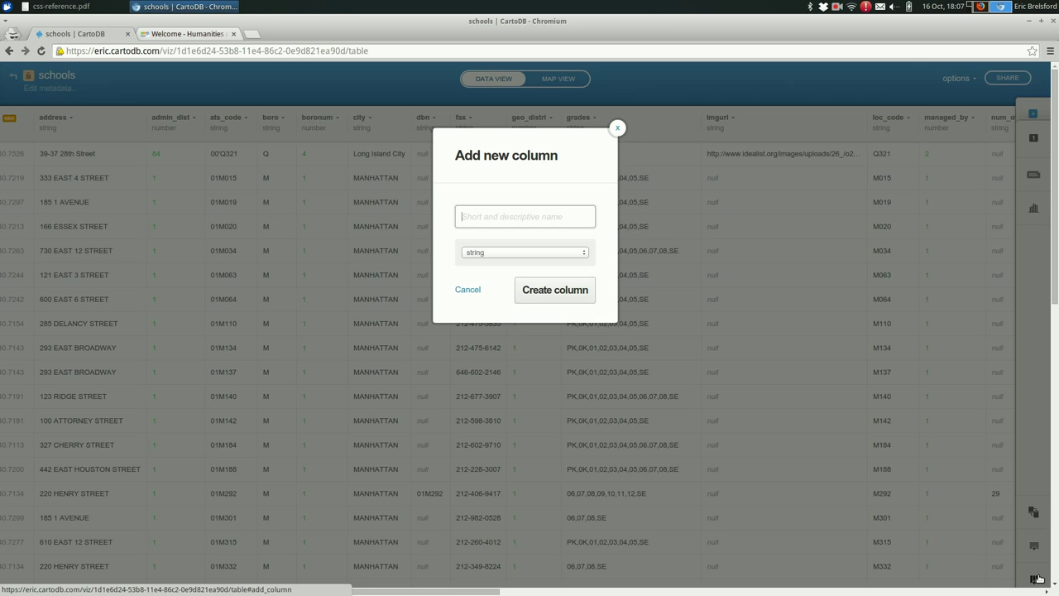
pyautogui.write('scho')
pyautogui.press('Return')
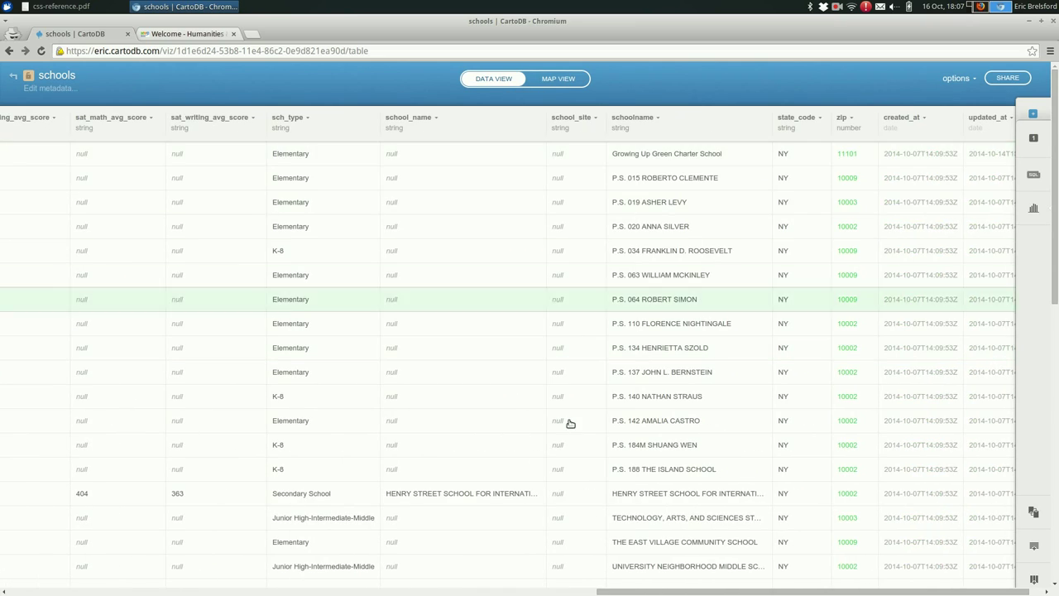
# Filter the table on school_name for 'humanities' again
pyautogui.click(1030, 222)
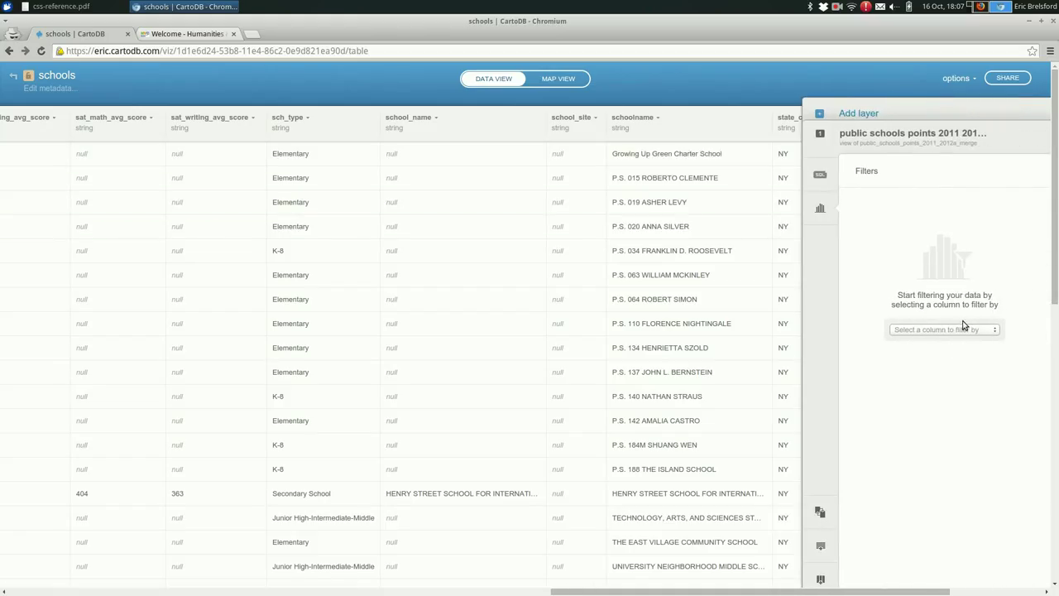
pyautogui.click(962, 327)
pyautogui.click(962, 331)
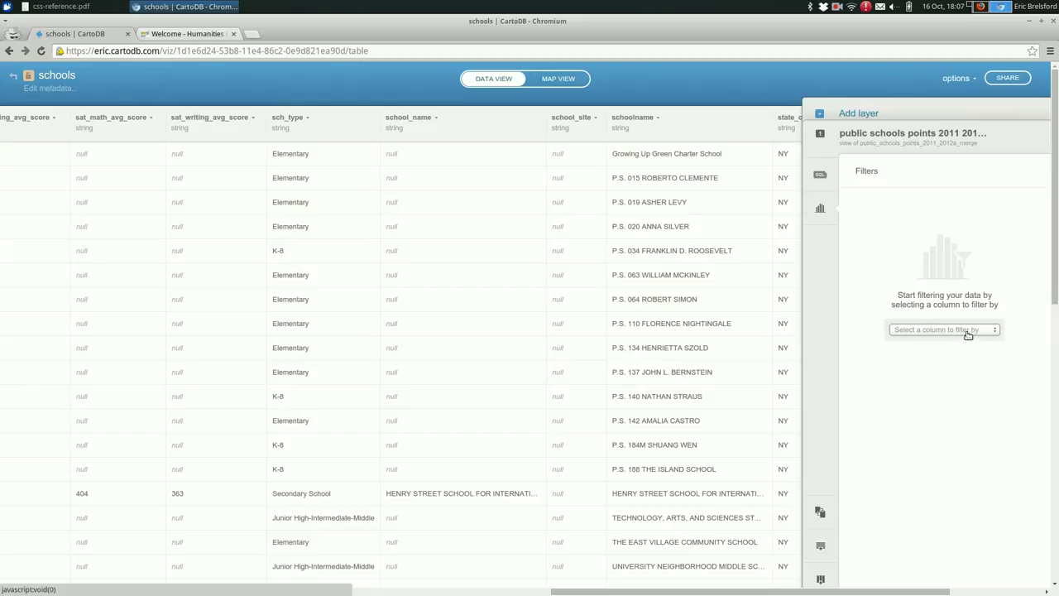
pyautogui.click(967, 331)
pyautogui.write('schoo')
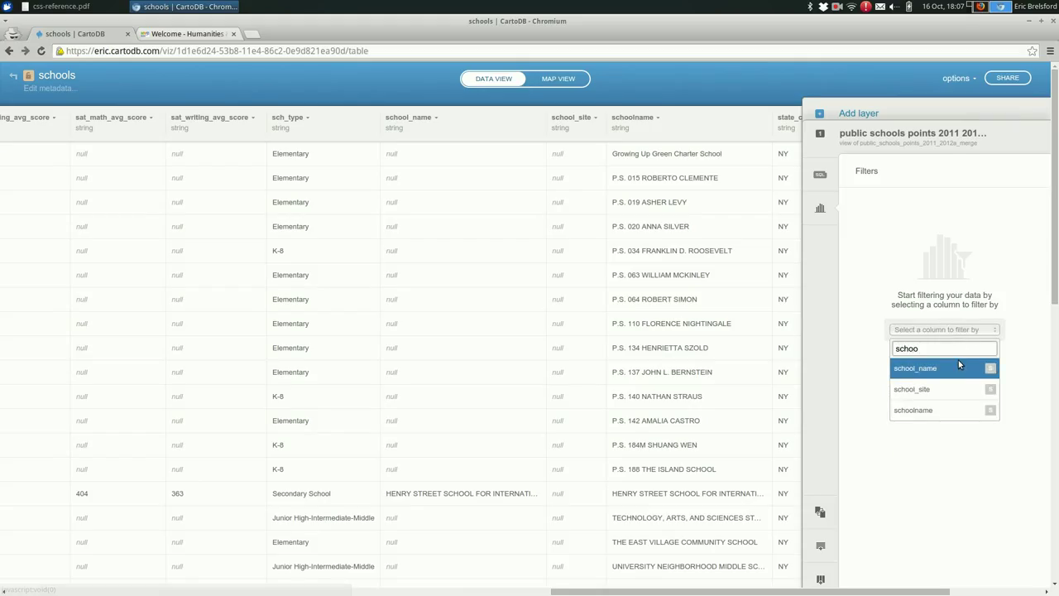
pyautogui.click(957, 362)
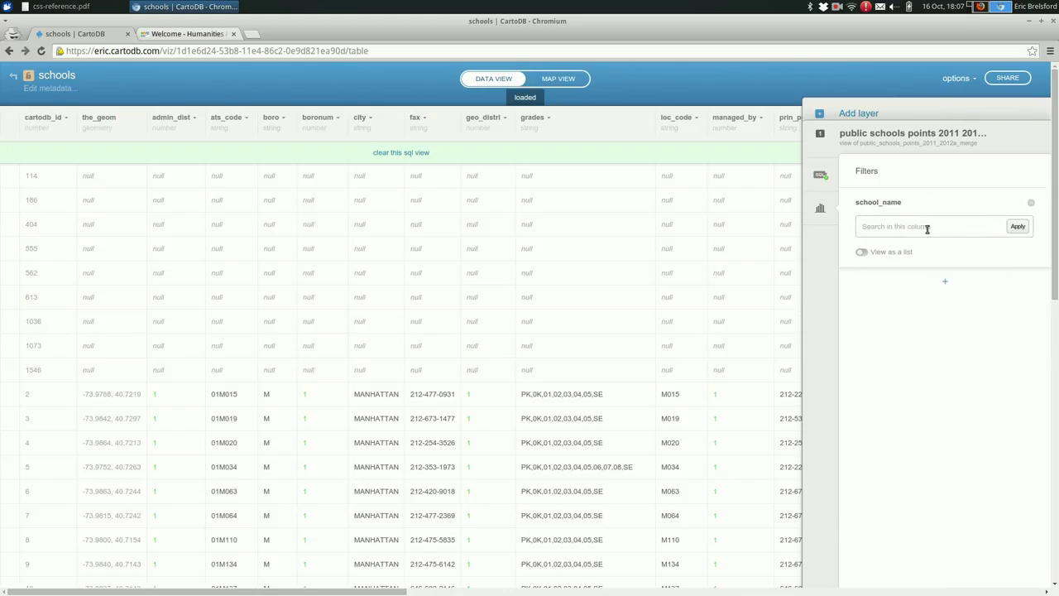
pyautogui.click(927, 229)
pyautogui.write('humaniti')
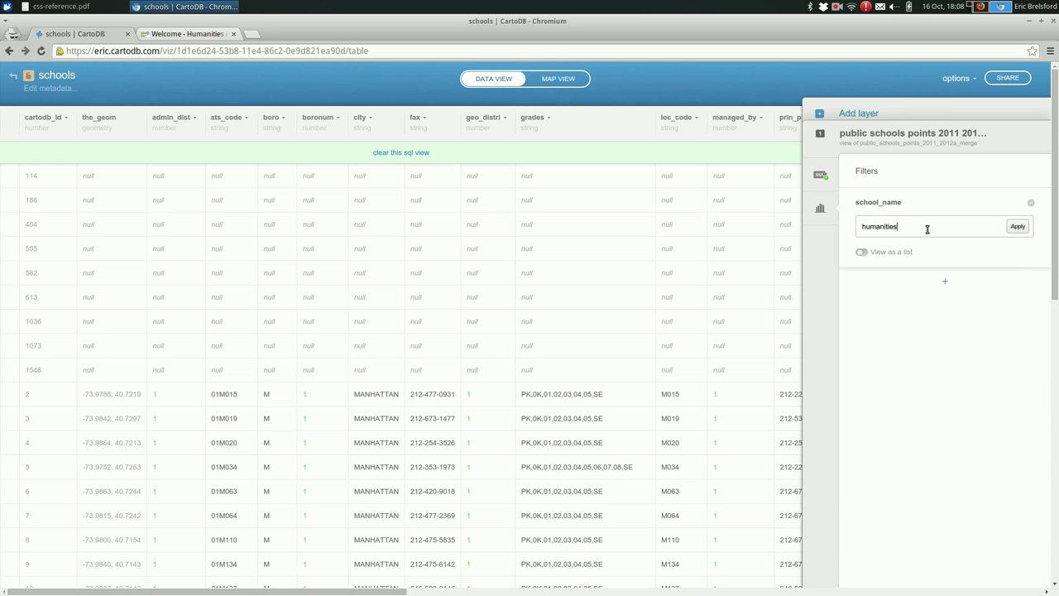
pyautogui.write('es')
# Inspect the magnet school's empty school_site cell, then go back to the dashboard
pyautogui.hscroll(5, 520, 233)
pyautogui.hscroll(2, 521, 233)
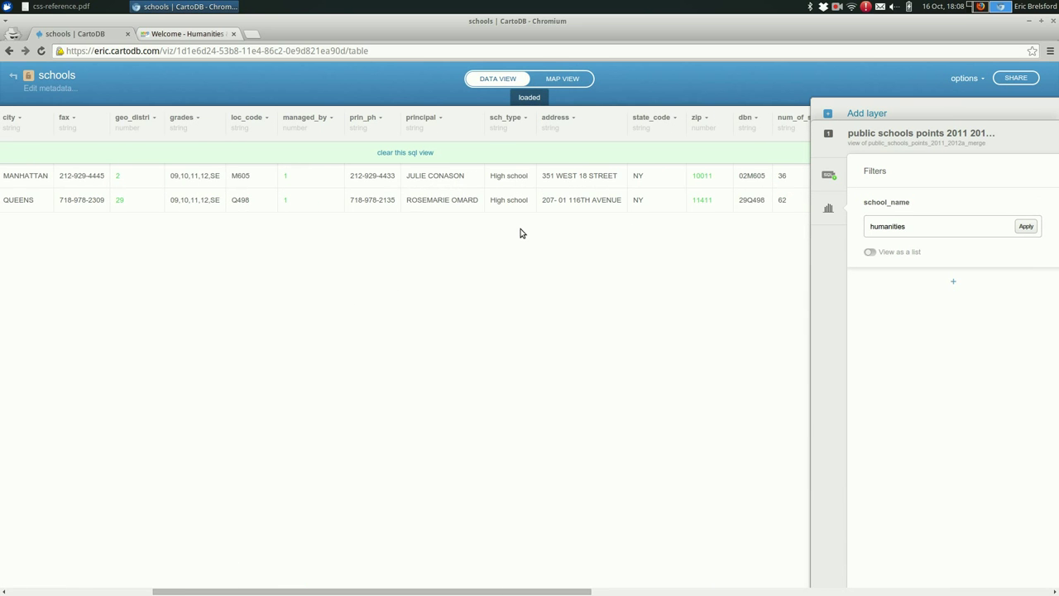
pyautogui.hscroll(5, 520, 234)
pyautogui.hscroll(5, 520, 234)
pyautogui.hscroll(2, 521, 233)
pyautogui.hscroll(2, 521, 233)
pyautogui.hscroll(3, 521, 233)
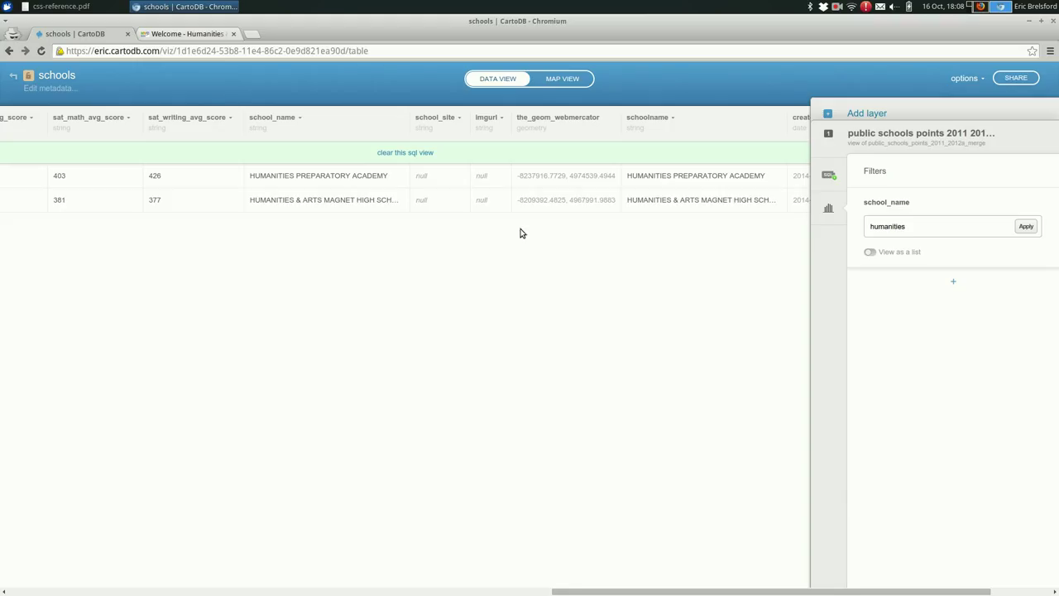
pyautogui.doubleClick(444, 203)
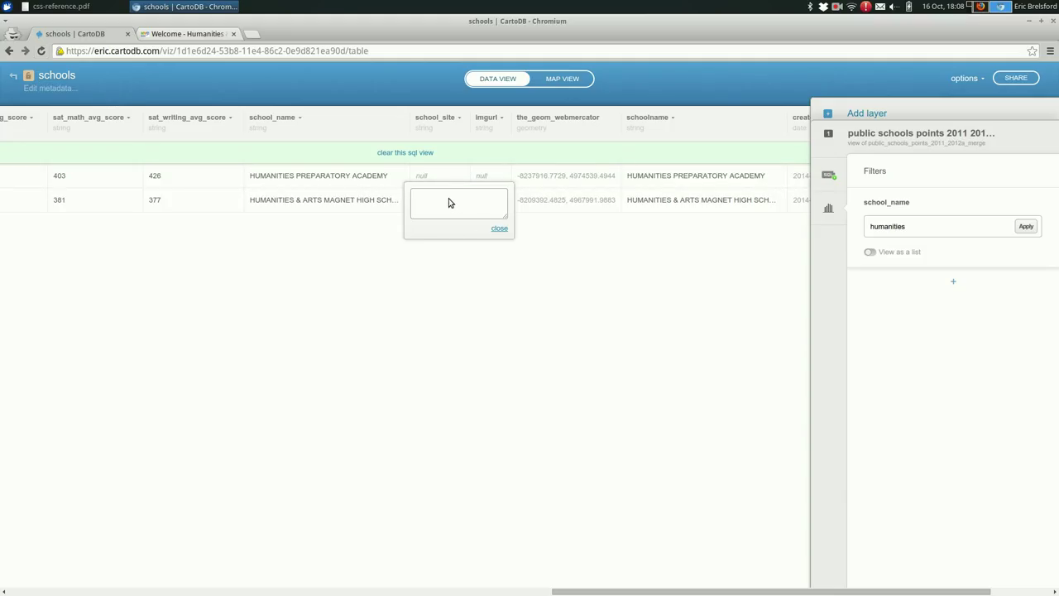
pyautogui.click(496, 229)
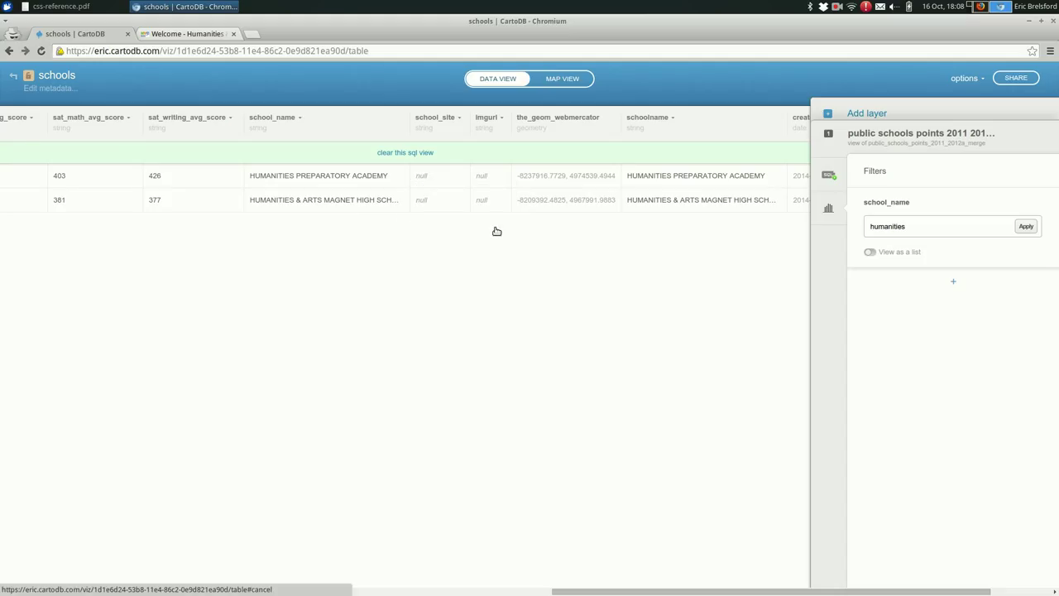
pyautogui.click(12, 78)
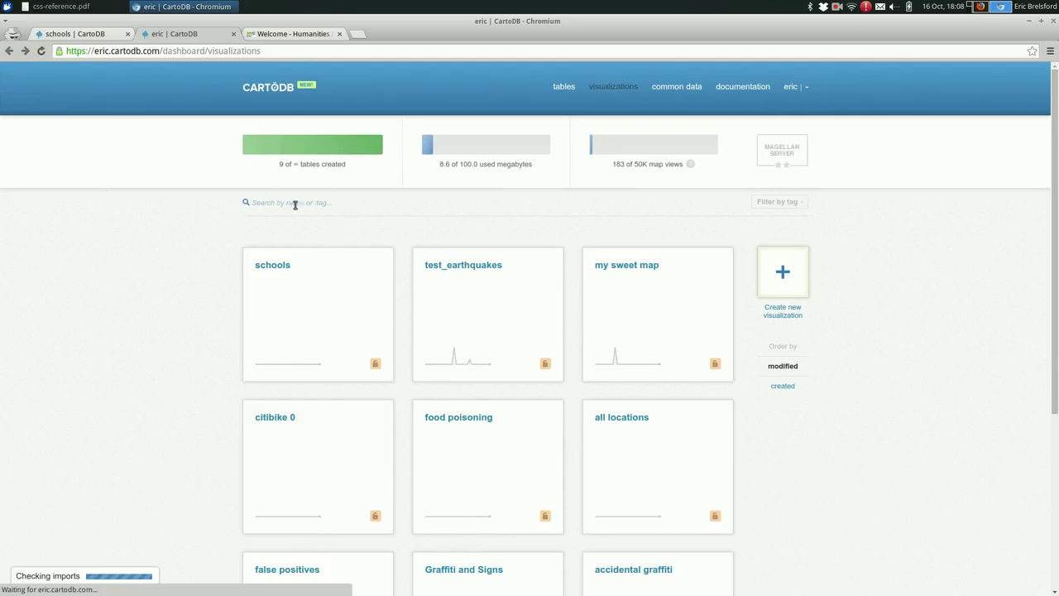
# Open the public_schools_points_2011_2012a_merge table and filter school_name for Humanities
pyautogui.click(563, 86)
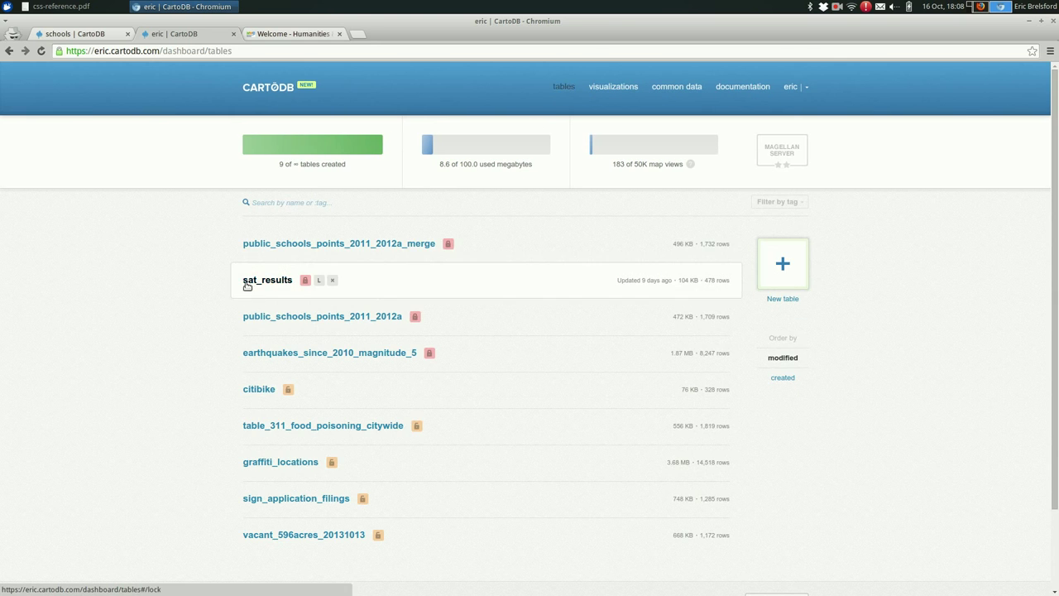
pyautogui.click(317, 245)
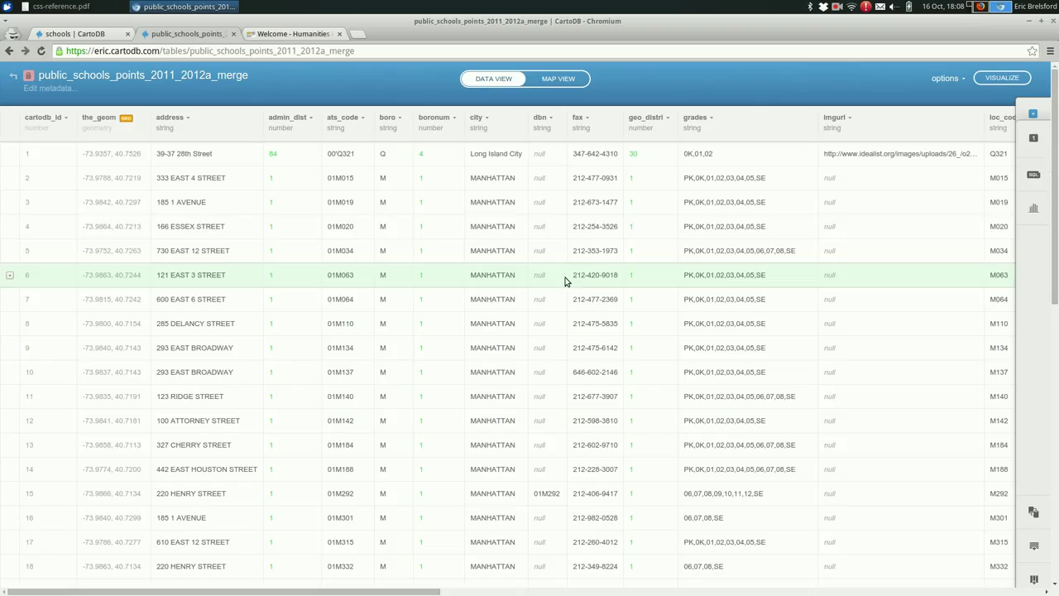
pyautogui.click(1044, 213)
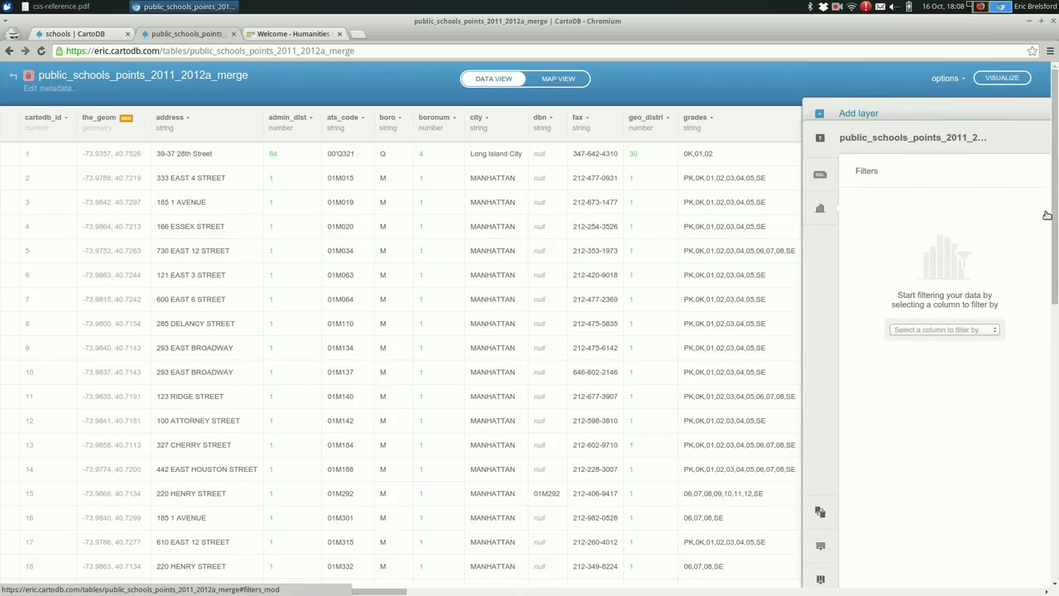
pyautogui.click(963, 330)
pyautogui.write('schoo')
pyautogui.click(951, 367)
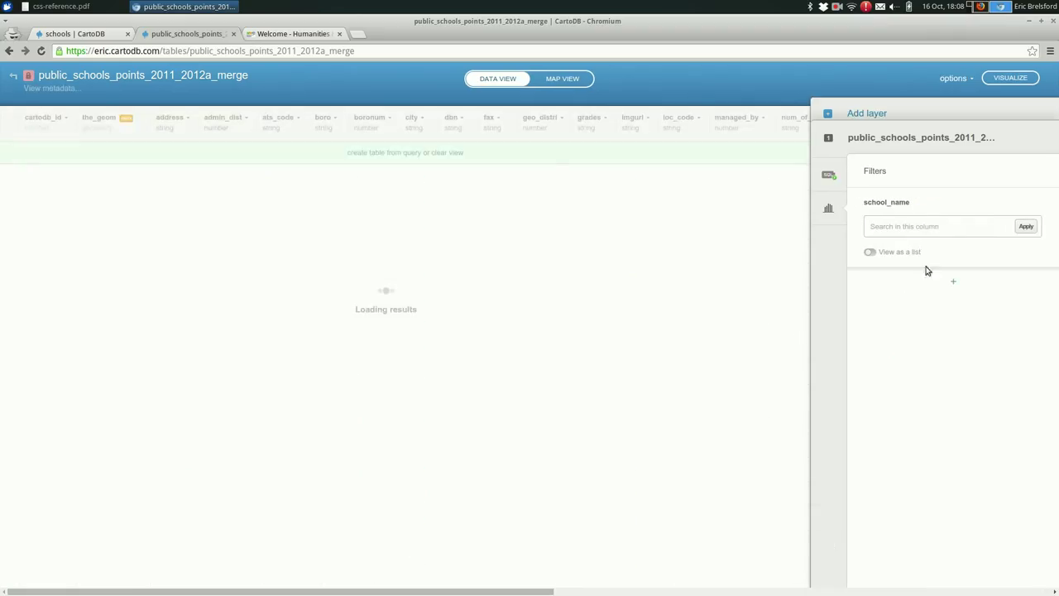
pyautogui.write('Humanities')
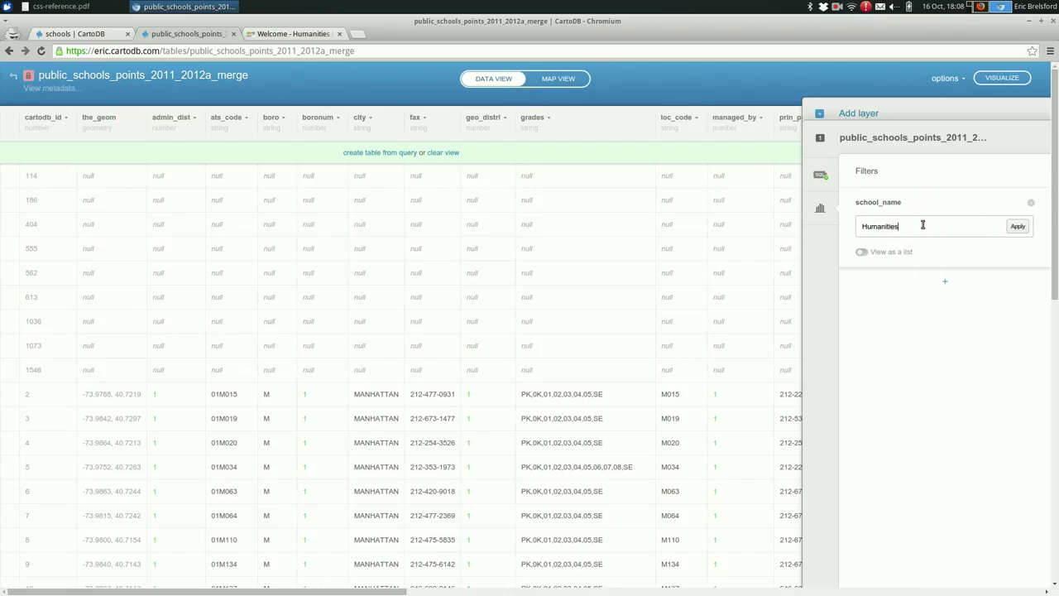
pyautogui.press('Return')
# Open the second Humanities school's empty school_site cell for editing
pyautogui.hscroll(6, 496, 262)
pyautogui.hscroll(3, 499, 263)
pyautogui.hscroll(5, 499, 263)
pyautogui.hscroll(3, 499, 263)
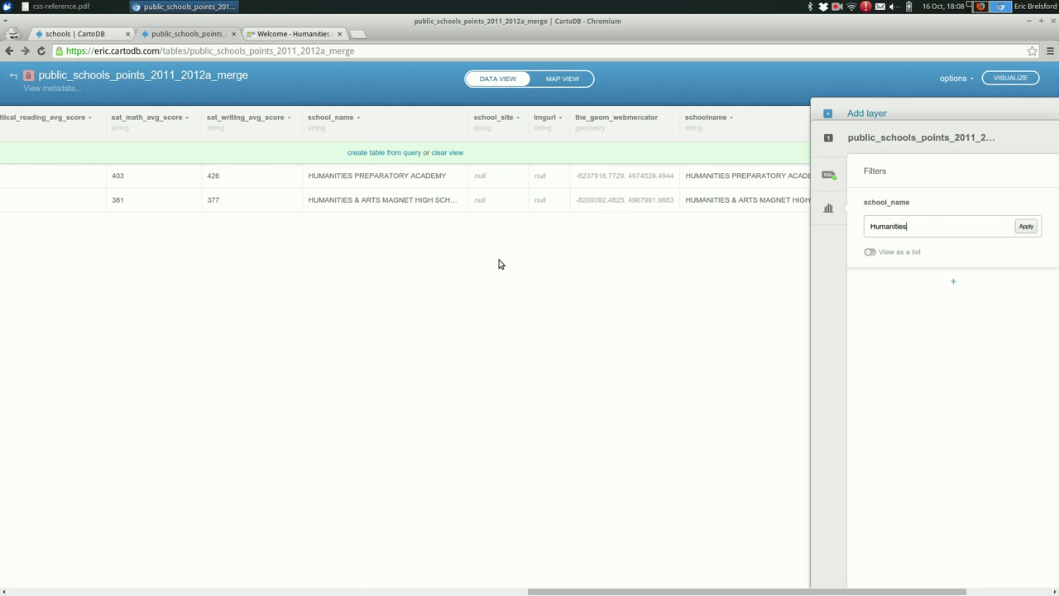
pyautogui.doubleClick(492, 208)
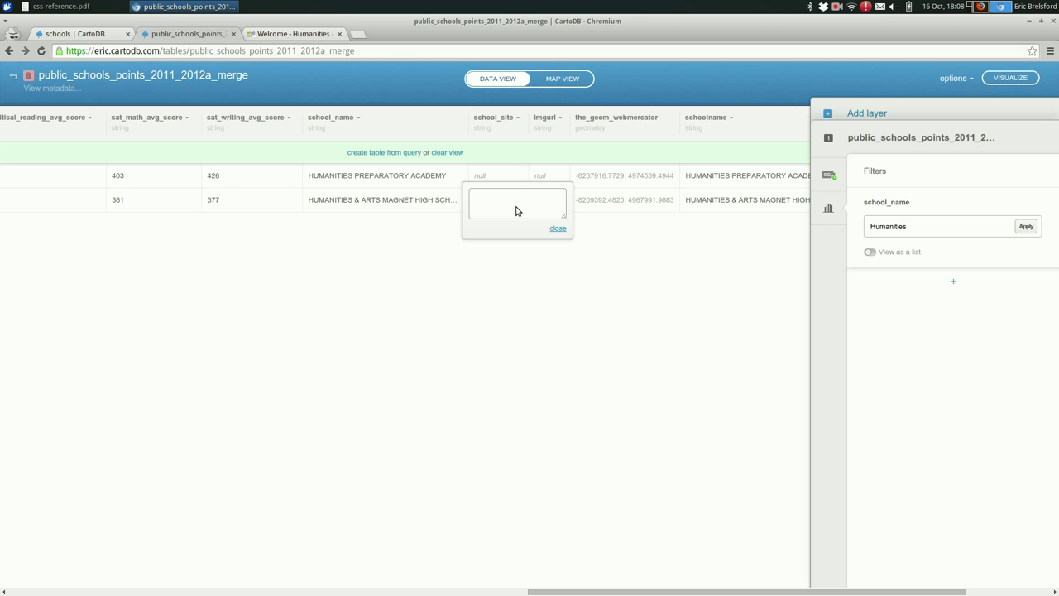
# Clear the filtered view and browse the full table, briefly opening an imgurl cell
pyautogui.click(443, 153)
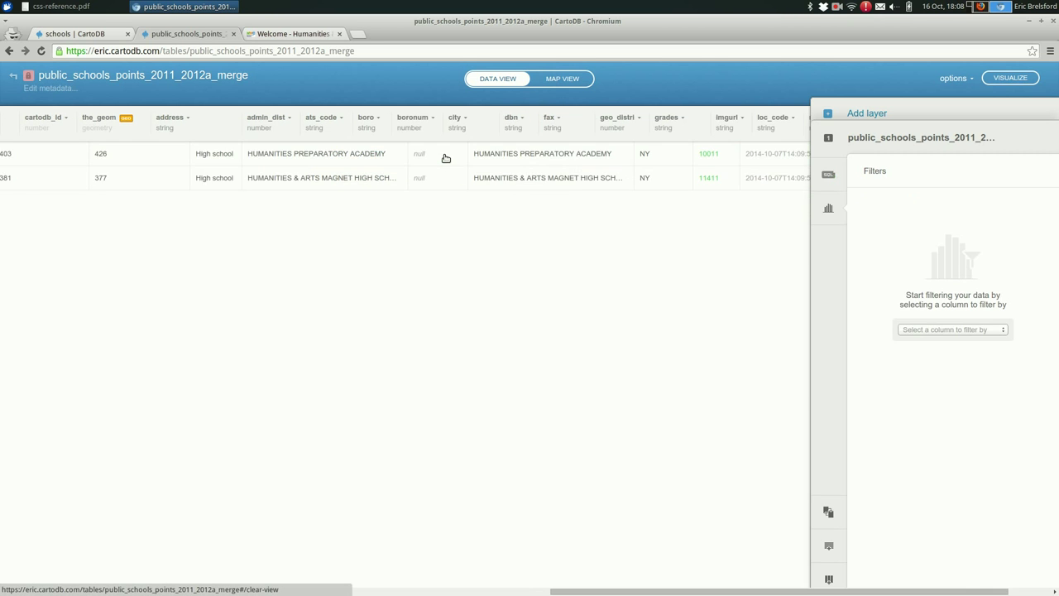
pyautogui.scroll(-5, 673, 331)
pyautogui.hscroll(3, 674, 331)
pyautogui.scroll(-5, 675, 332)
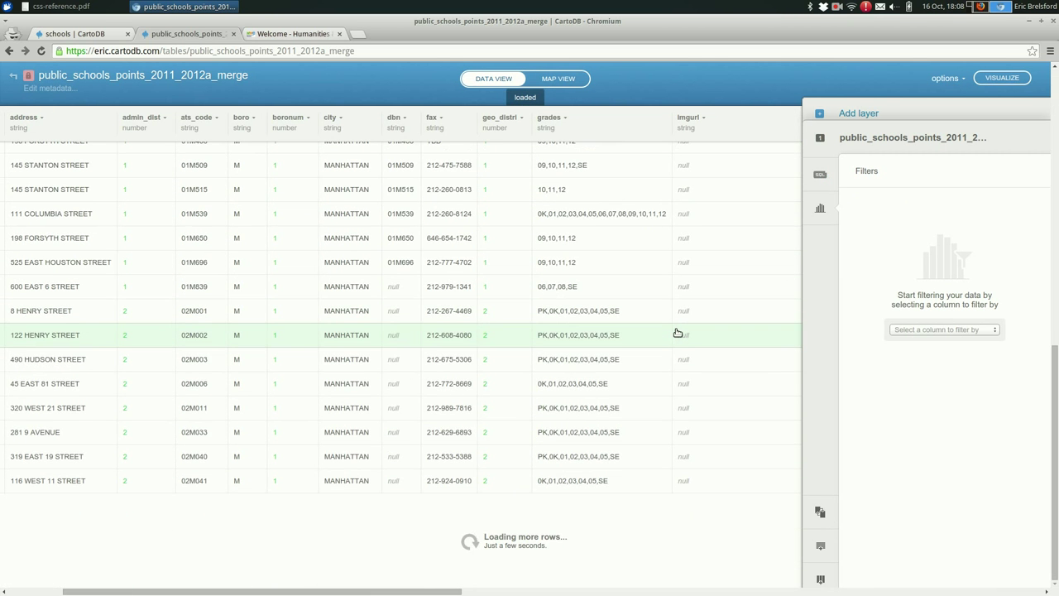
pyautogui.doubleClick(734, 267)
pyautogui.press('Escape')
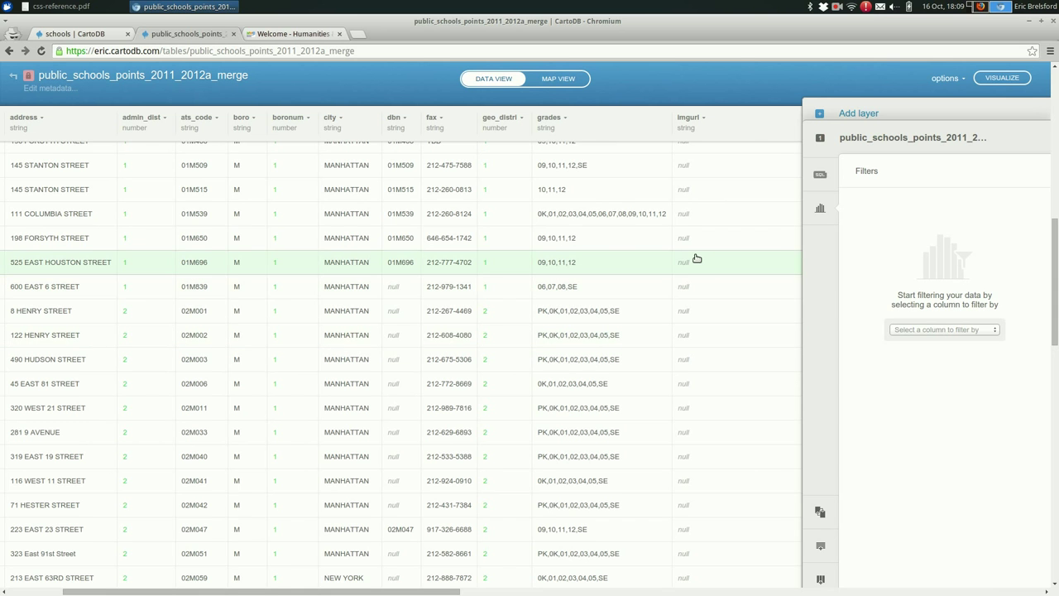
pyautogui.scroll(5, 695, 257)
pyautogui.hscroll(3, 697, 258)
pyautogui.hscroll(5, 696, 258)
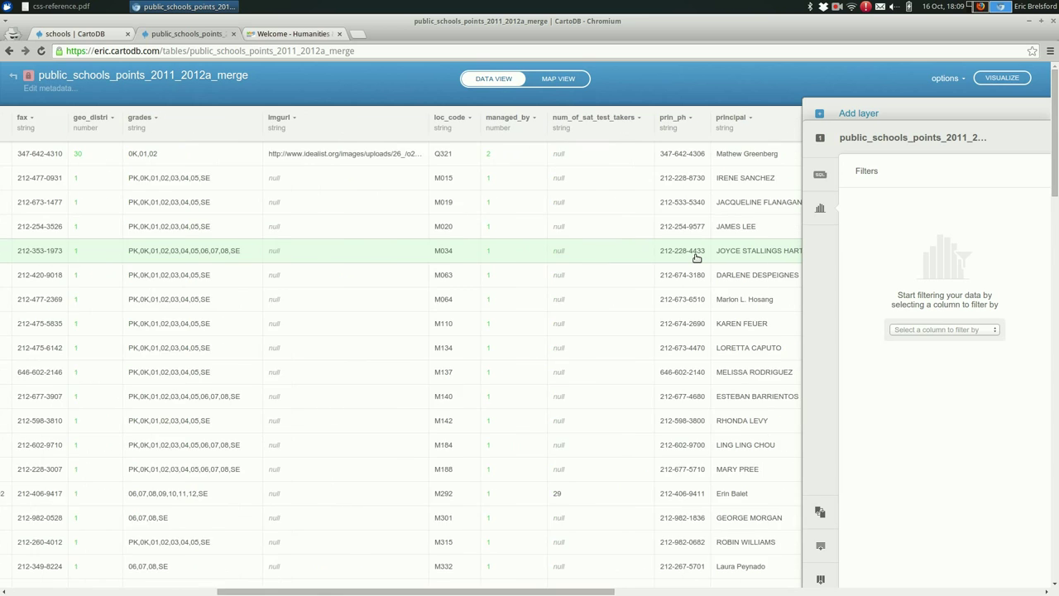
pyautogui.hscroll(1, 696, 258)
pyautogui.hscroll(2, 696, 257)
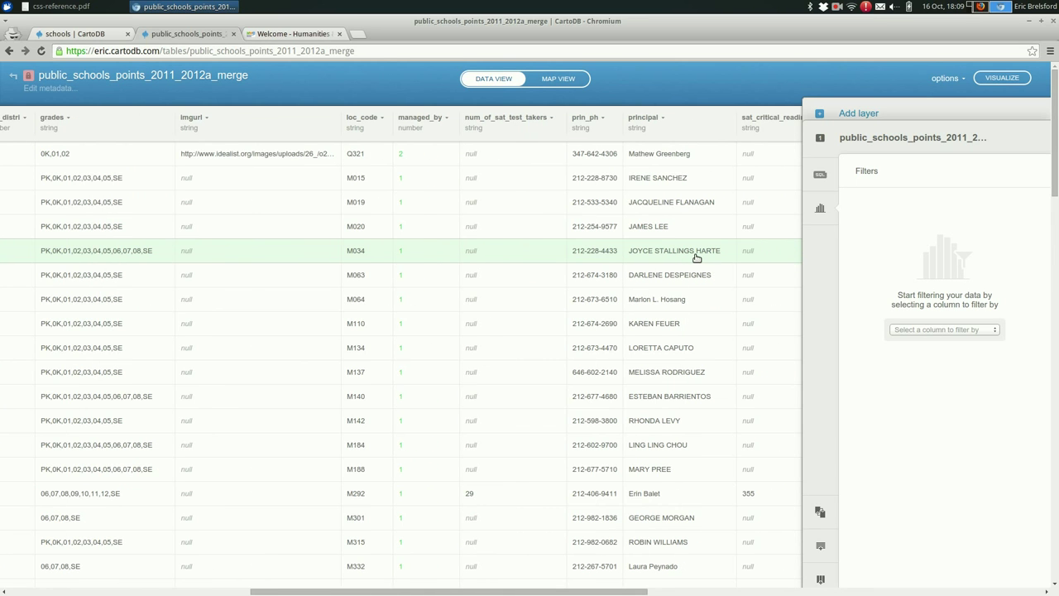
pyautogui.hscroll(-1, 557, 220)
pyautogui.hscroll(-8, 560, 221)
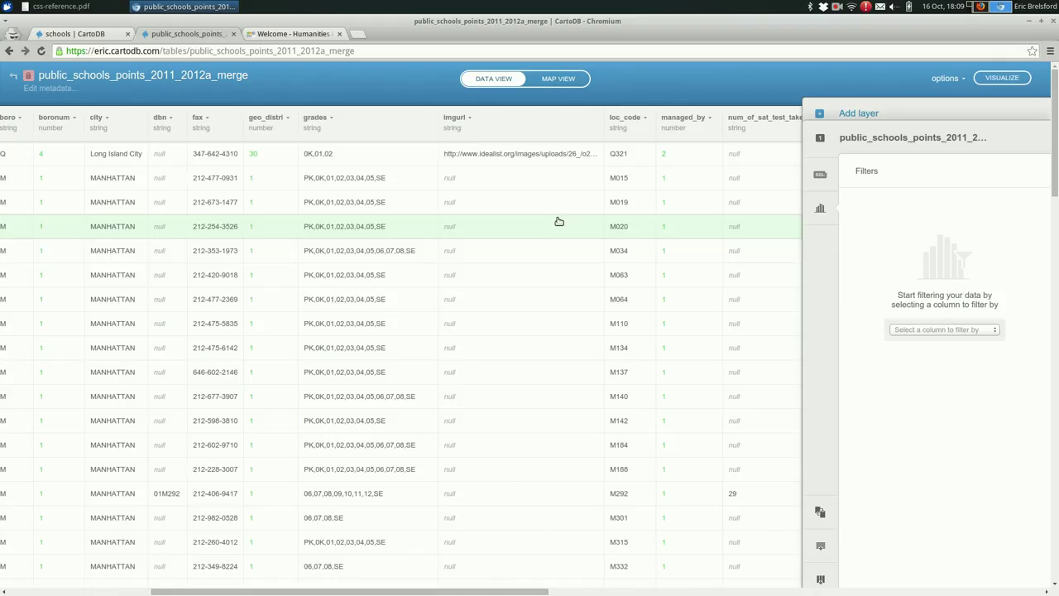
# Filter the table on school_name for Humanities
pyautogui.click(917, 330)
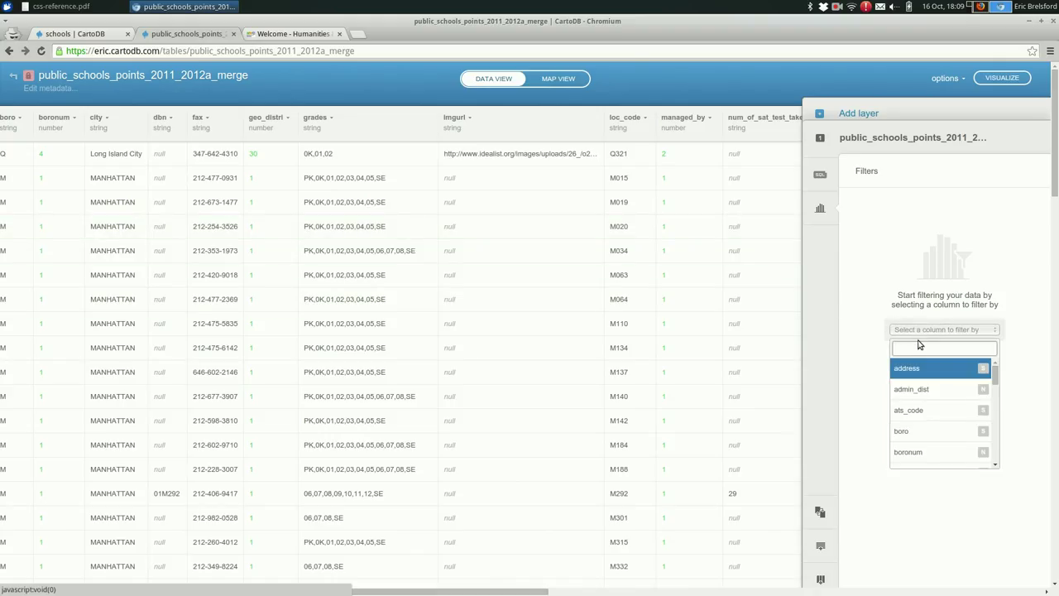
pyautogui.write('schoo')
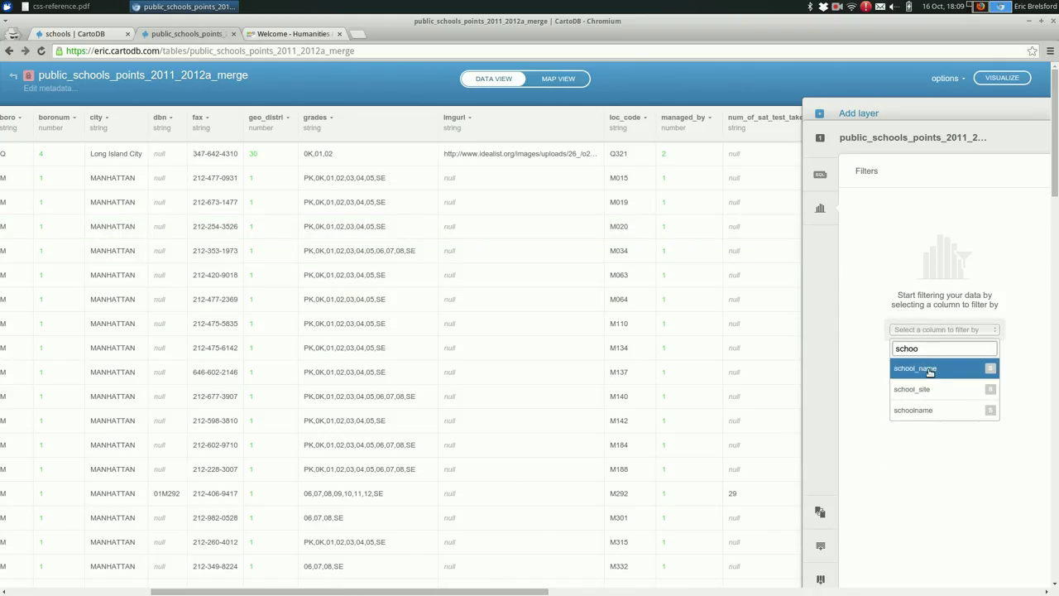
pyautogui.click(926, 369)
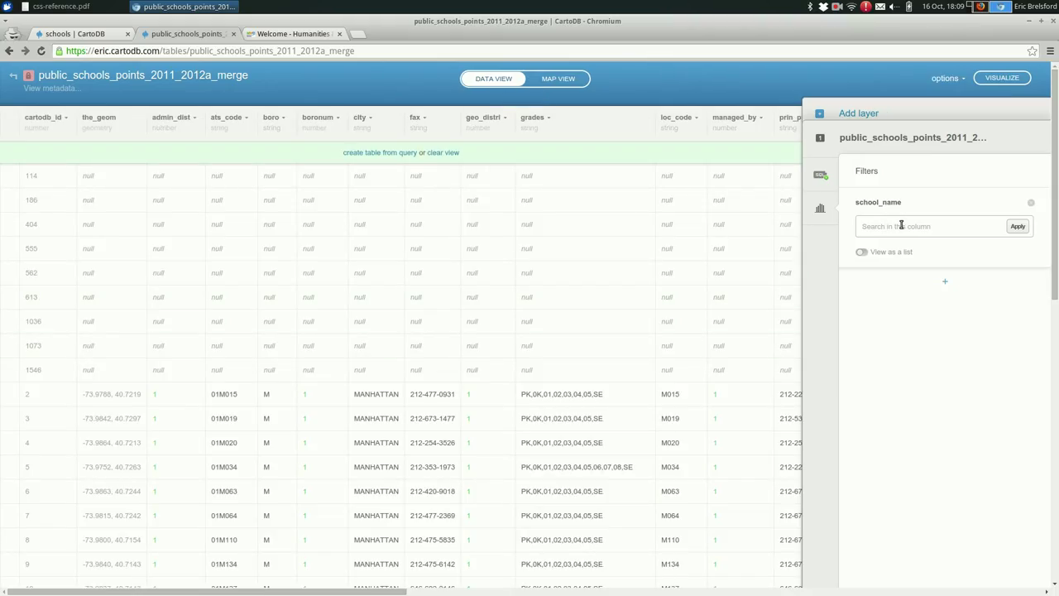
pyautogui.write('Humanities')
pyautogui.press('Return')
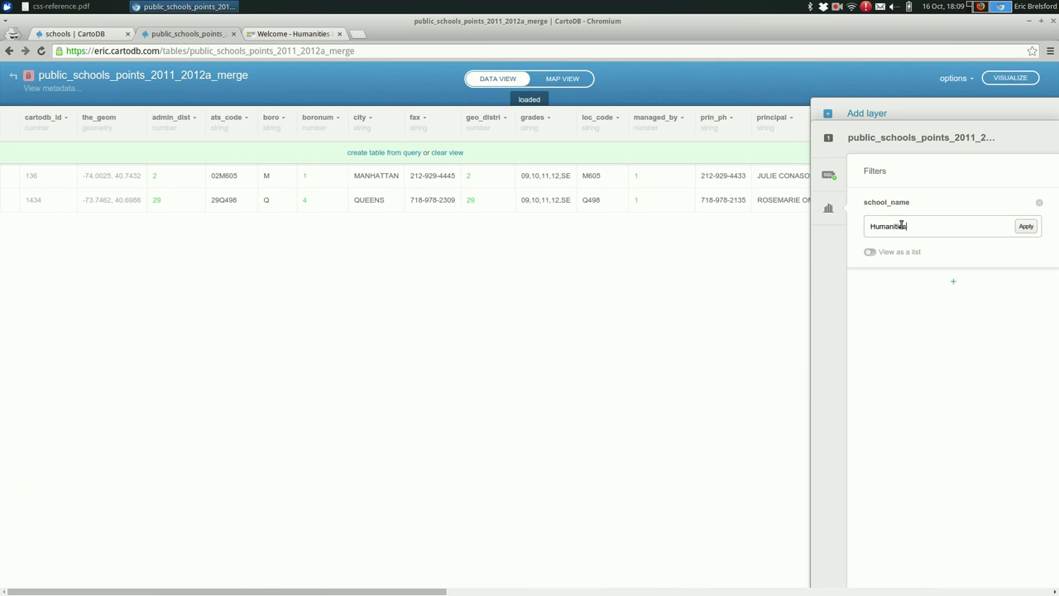
pyautogui.hscroll(5, 516, 288)
pyautogui.hscroll(3, 516, 288)
pyautogui.hscroll(3, 516, 288)
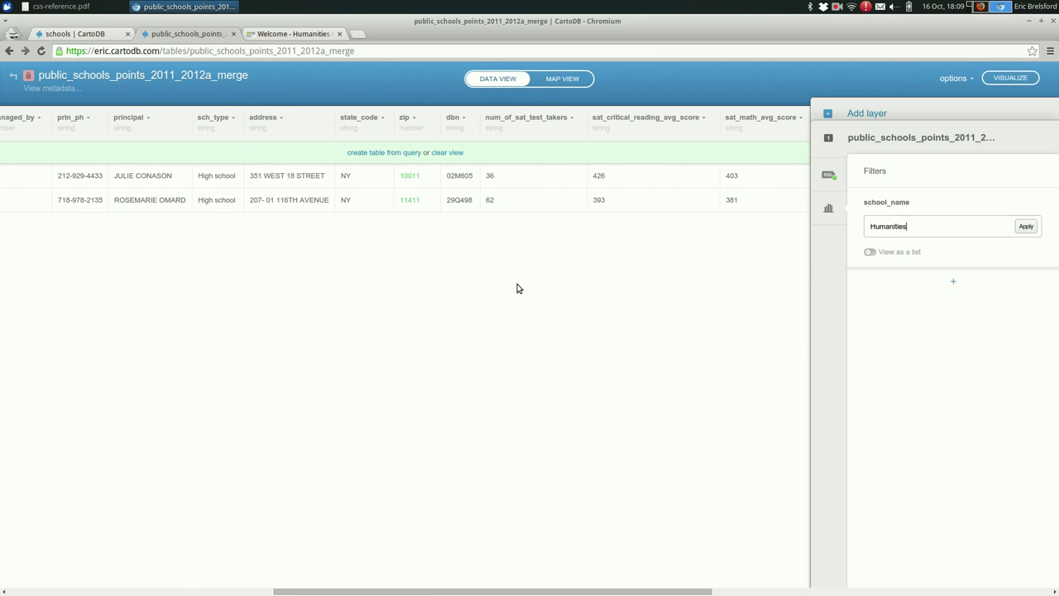
# In Map View, clear the filter and open school point 1434's record for editing
pyautogui.click(560, 78)
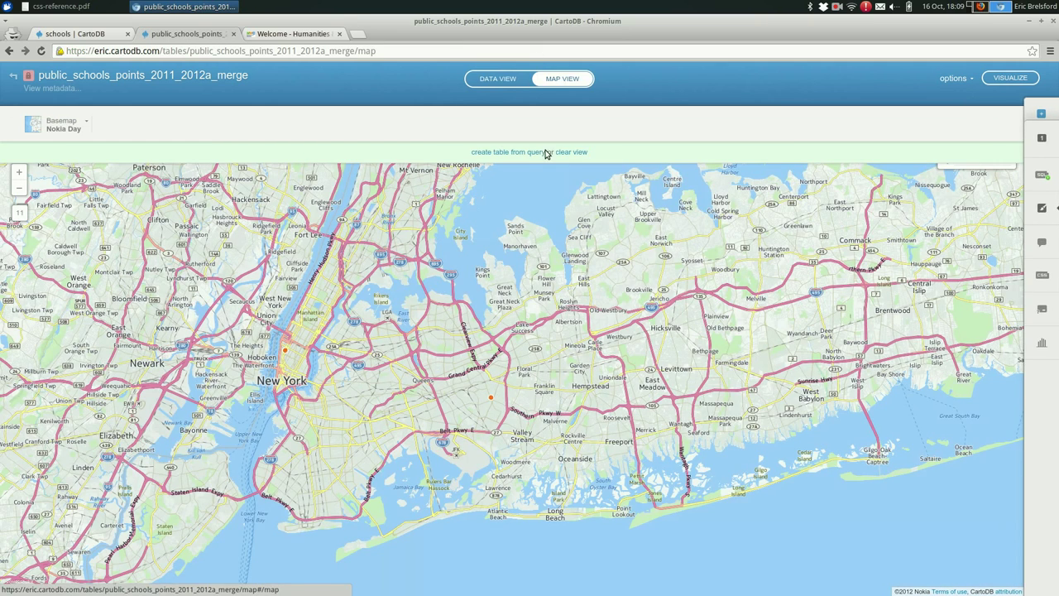
pyautogui.click(492, 401)
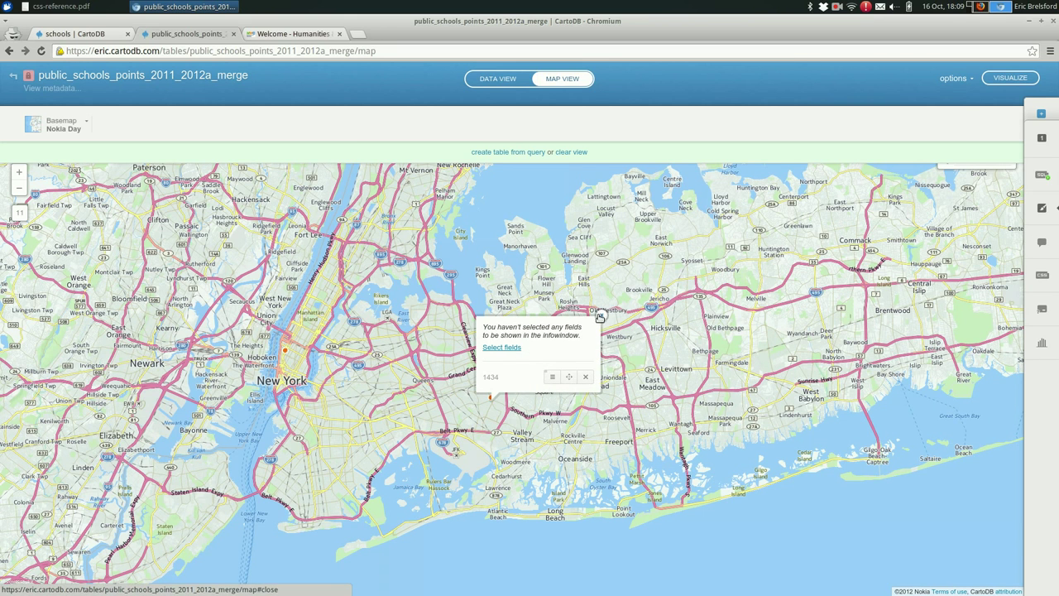
pyautogui.click(571, 152)
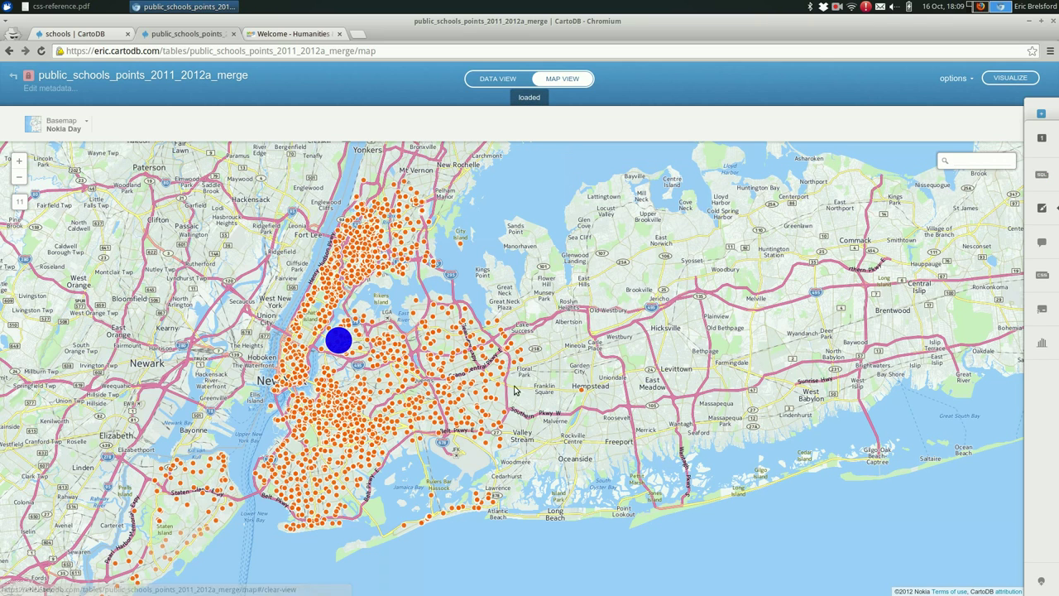
pyautogui.click(492, 401)
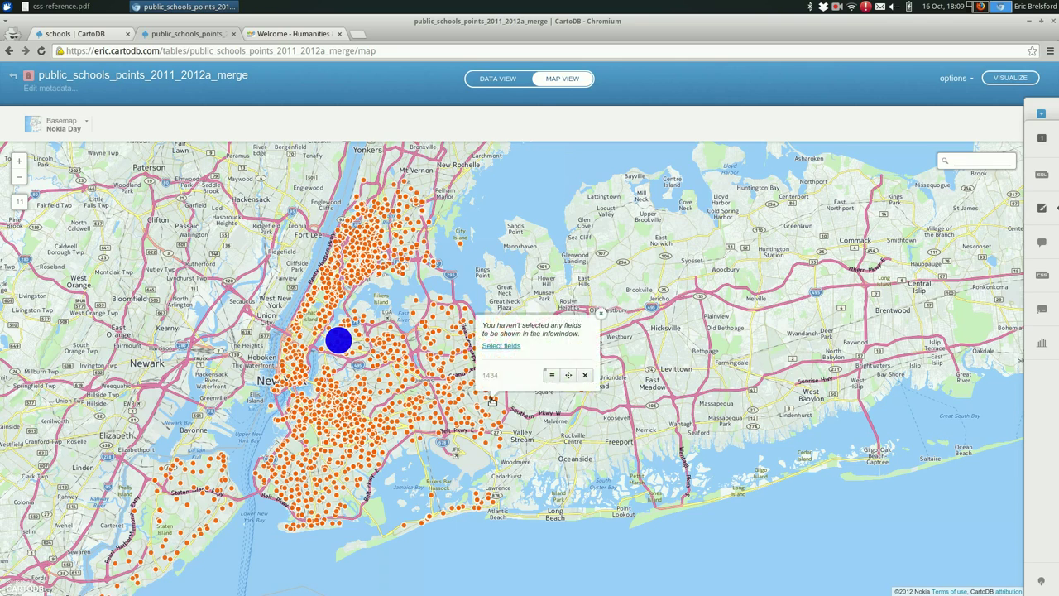
pyautogui.click(552, 377)
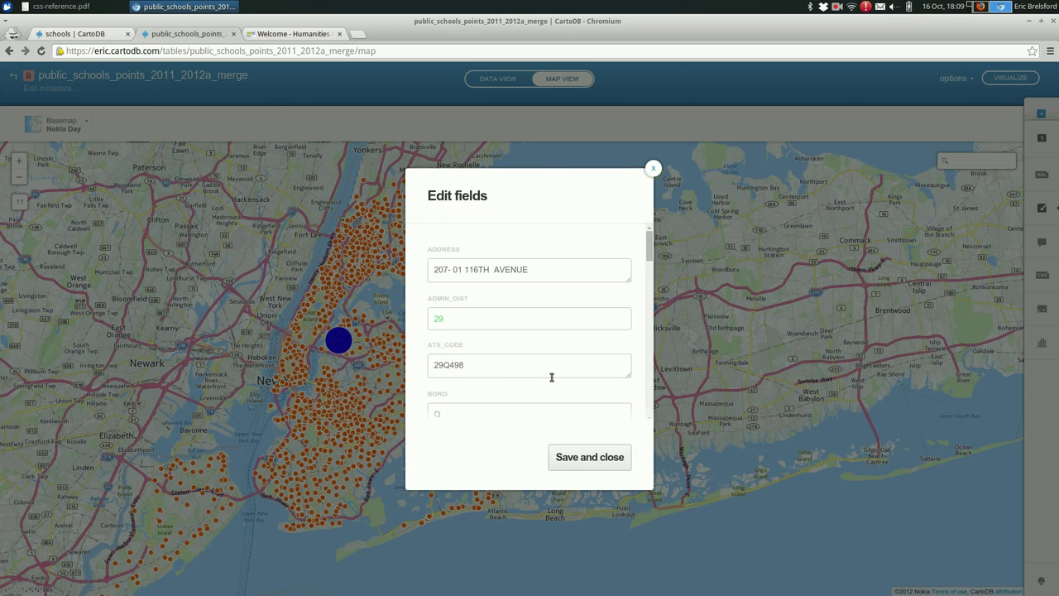
# Paste the DOE portal address into SCHOOL_SITE and save the record
pyautogui.scroll(-2, 535, 297)
pyautogui.scroll(-3, 535, 297)
pyautogui.scroll(-2, 536, 295)
pyautogui.scroll(-3, 536, 294)
pyautogui.scroll(-3, 536, 294)
pyautogui.scroll(-2, 536, 297)
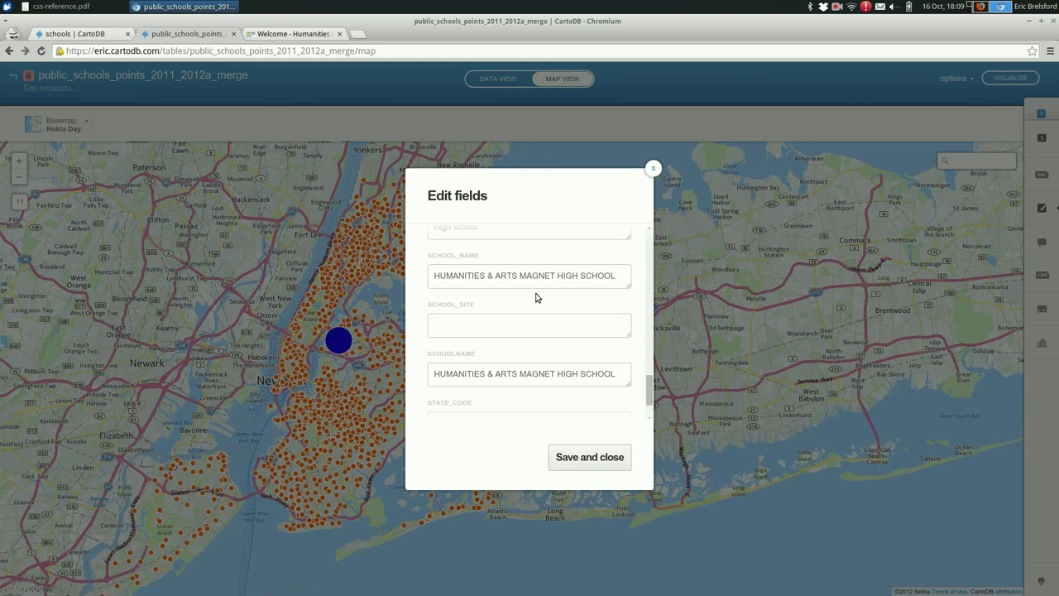
pyautogui.click(537, 326)
pyautogui.write('http://schools.nyc.gov/SchoolPortals/29/Q498/default.htm')
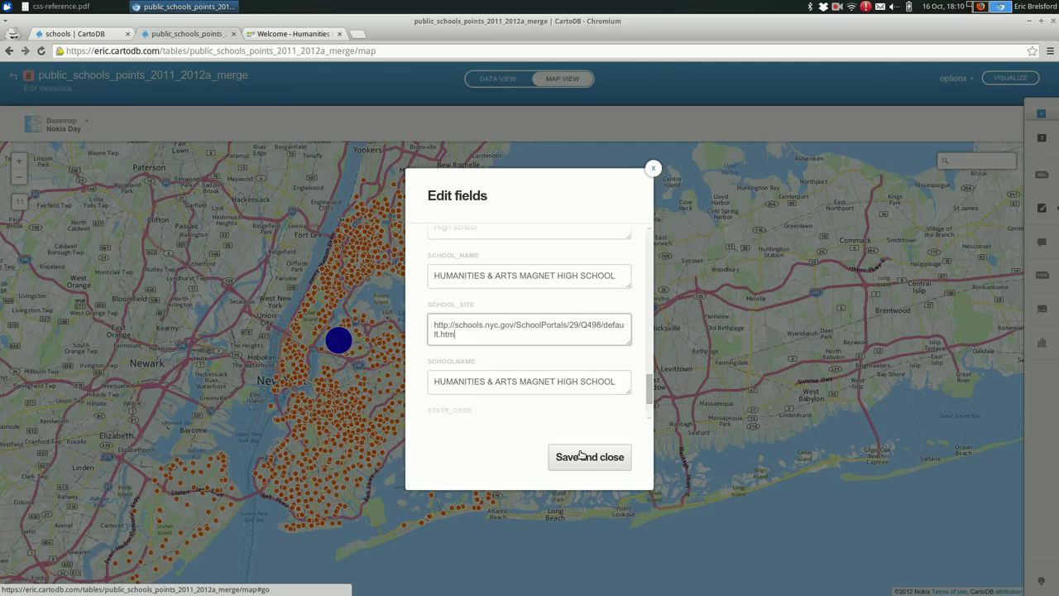
pyautogui.click(581, 455)
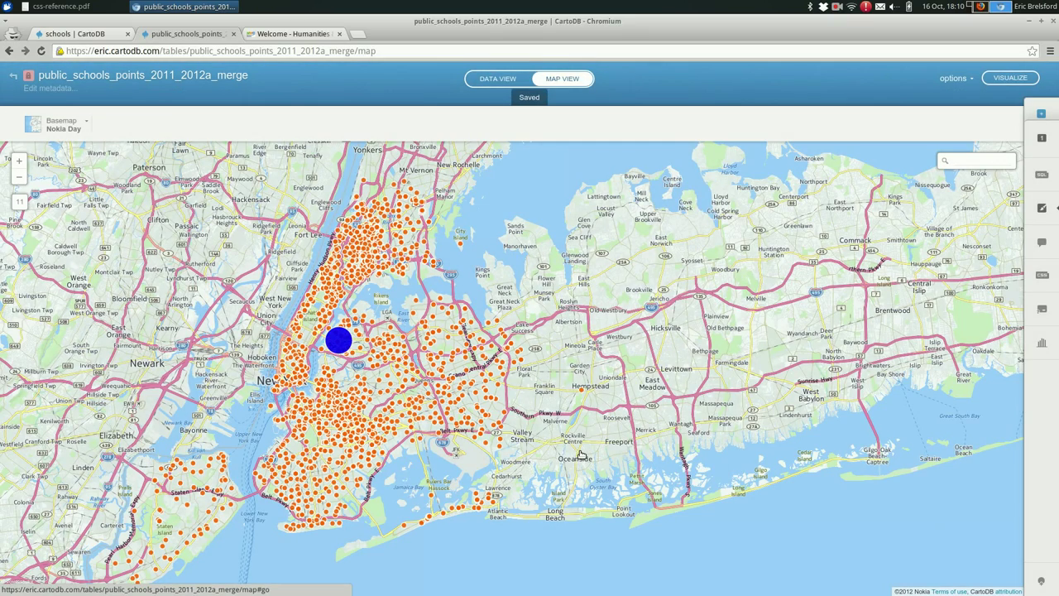
# Close the points tab, clear the schools SQL view, and check an infowindow before returning to Data View
pyautogui.click(232, 34)
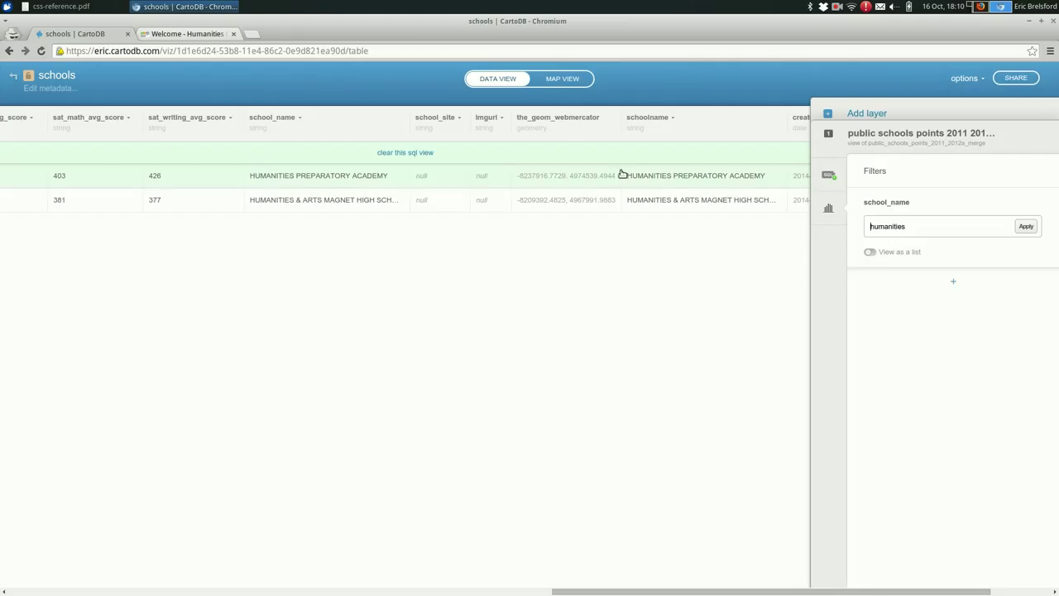
pyautogui.click(405, 153)
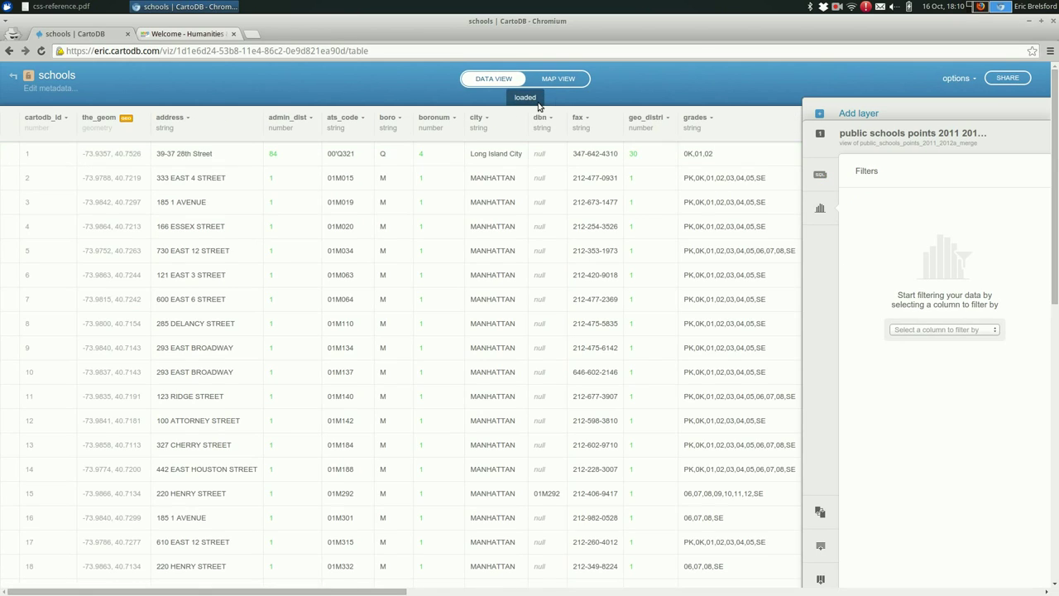
pyautogui.click(575, 85)
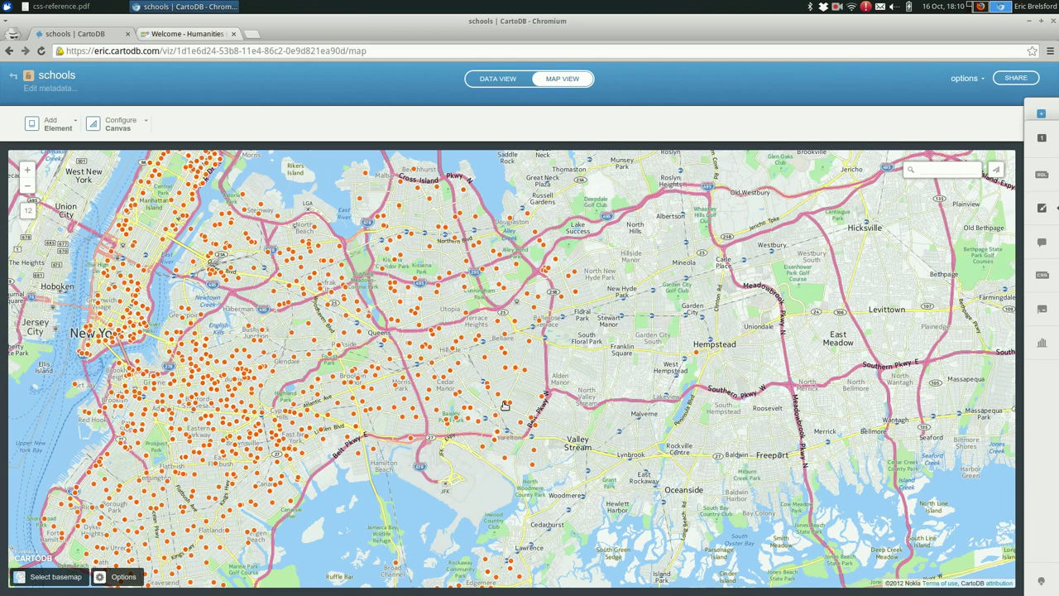
pyautogui.click(504, 407)
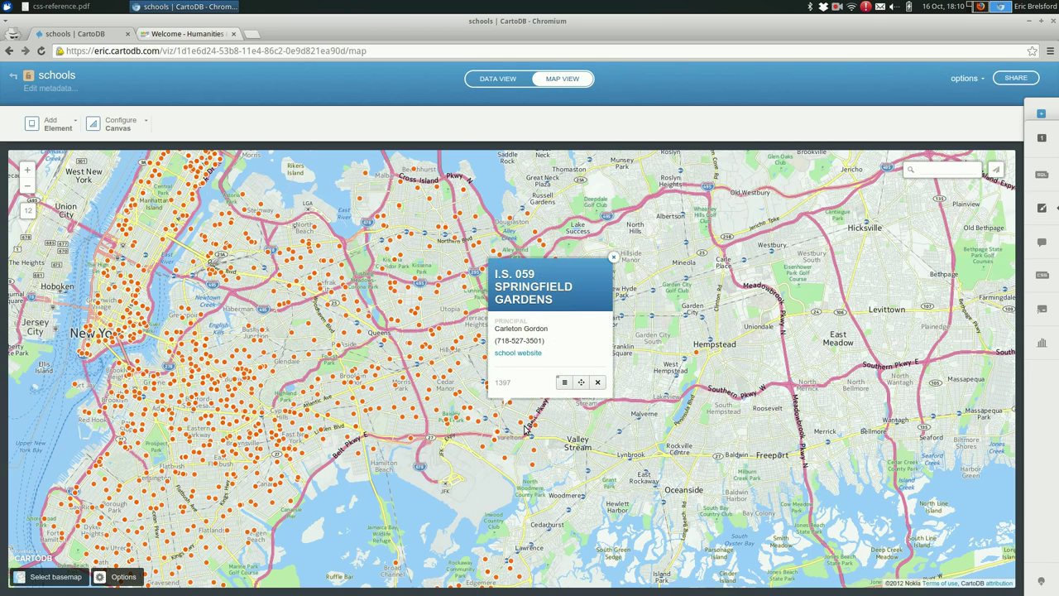
pyautogui.click(503, 82)
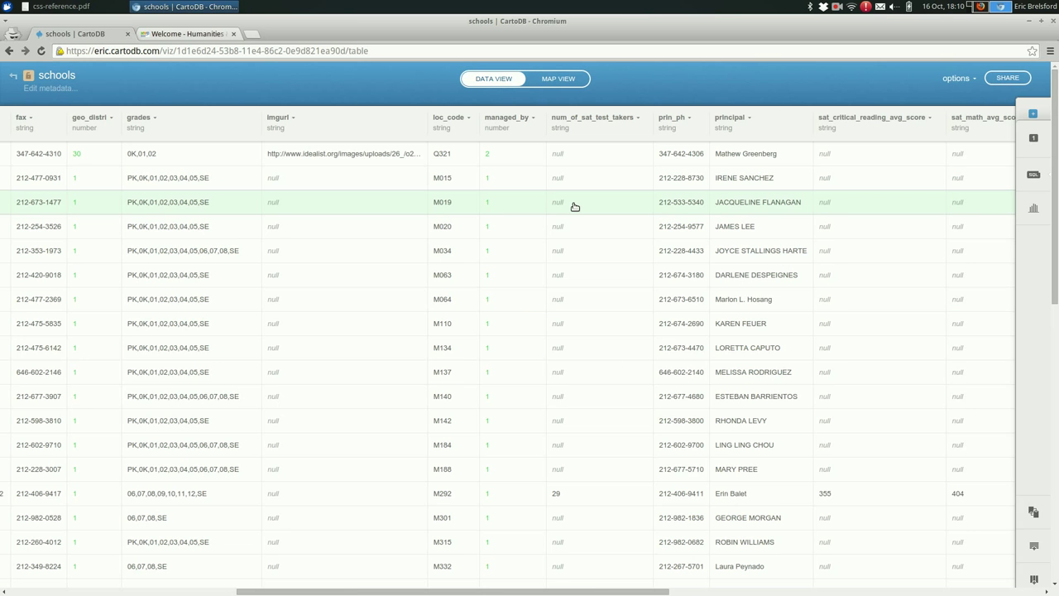
# Add a school_name filter that keeps only schools matching 'Humanities'
pyautogui.click(1032, 206)
pyautogui.click(917, 331)
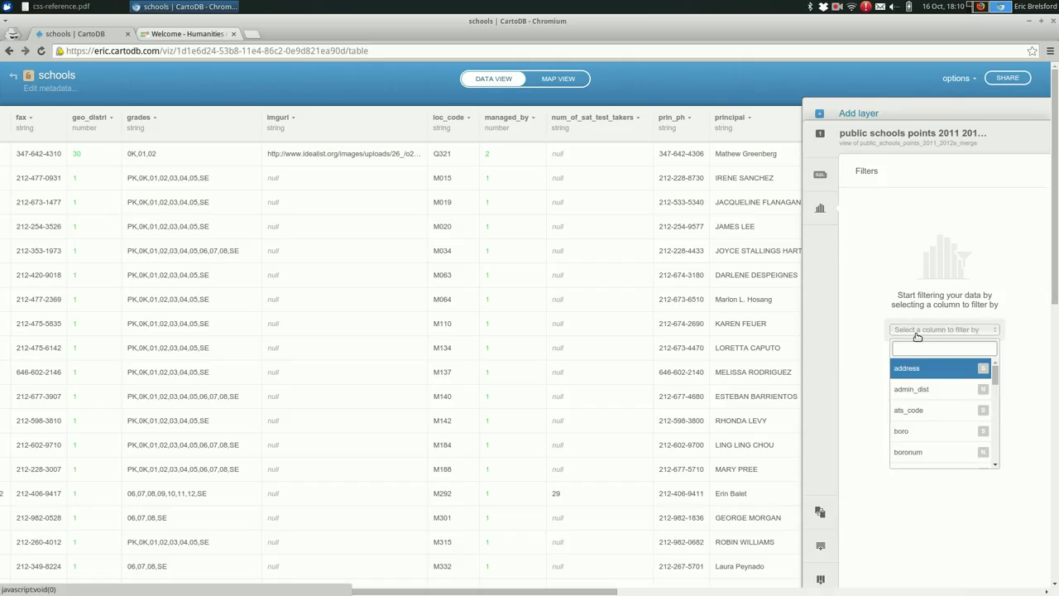
pyautogui.write('scho')
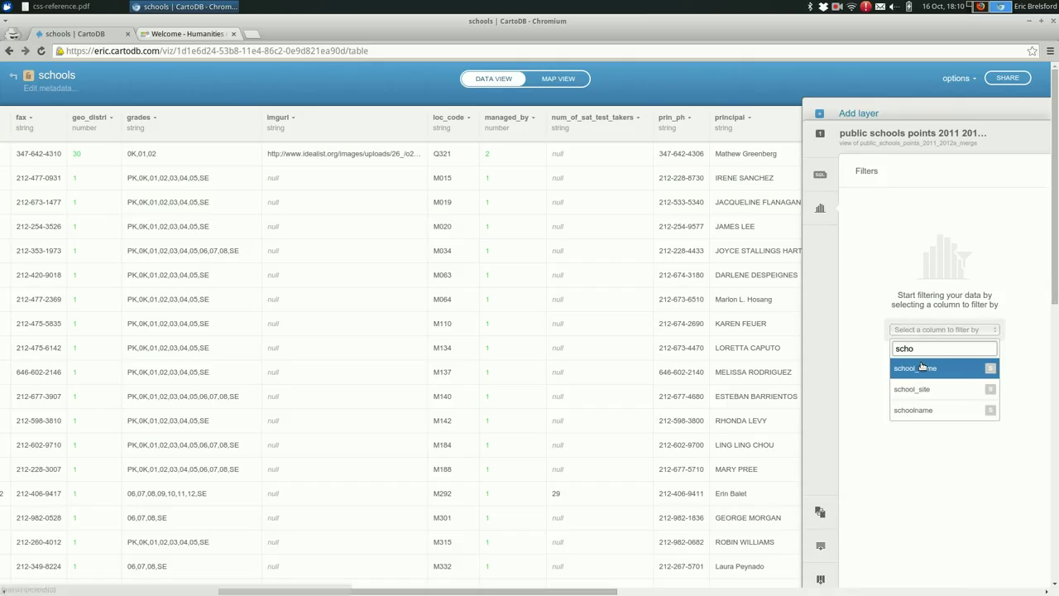
pyautogui.click(920, 368)
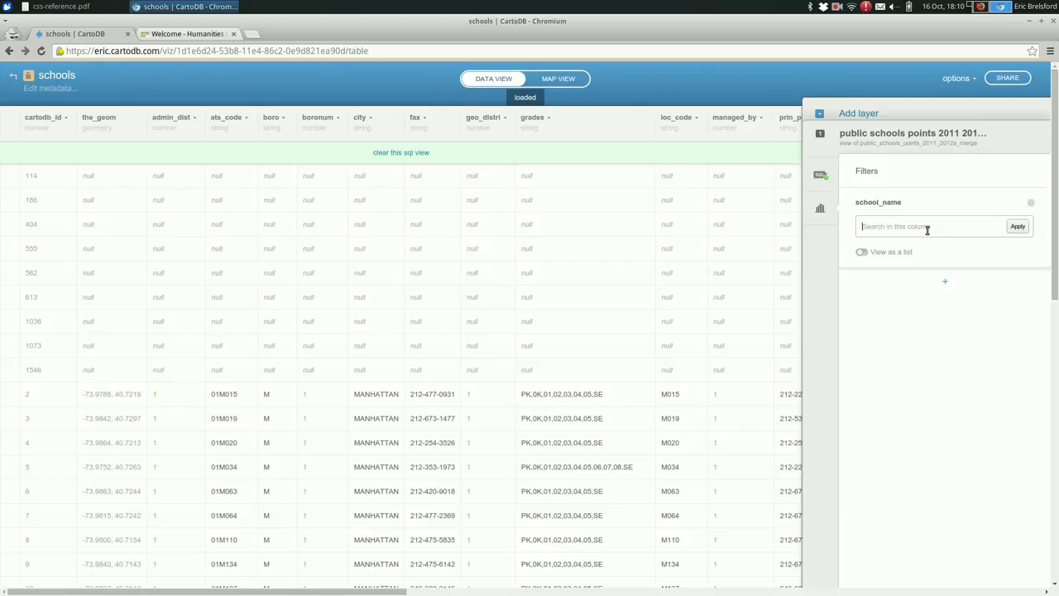
pyautogui.write('Humanities')
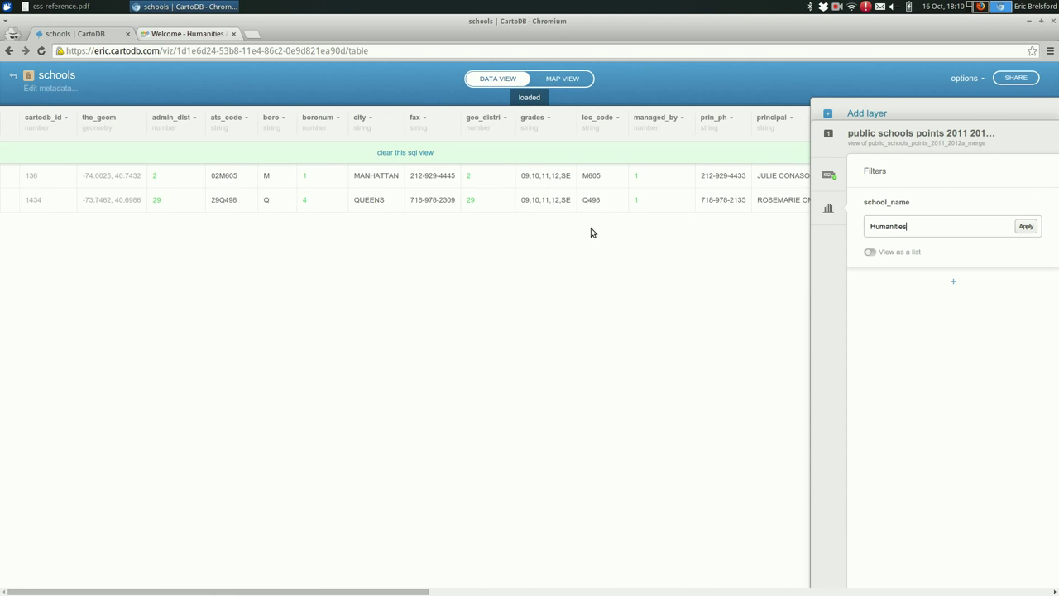
pyautogui.hscroll(10, 591, 233)
pyautogui.hscroll(5, 590, 233)
pyautogui.hscroll(5, 590, 229)
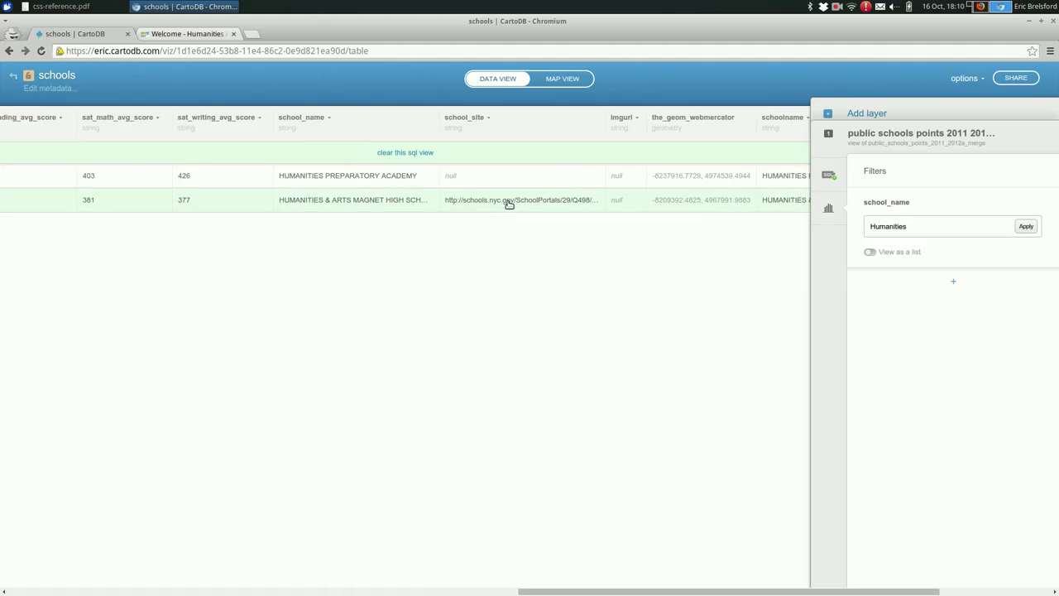
# On the map, show the Humanities & Arts Magnet High School popup and its custom HTML
pyautogui.click(566, 79)
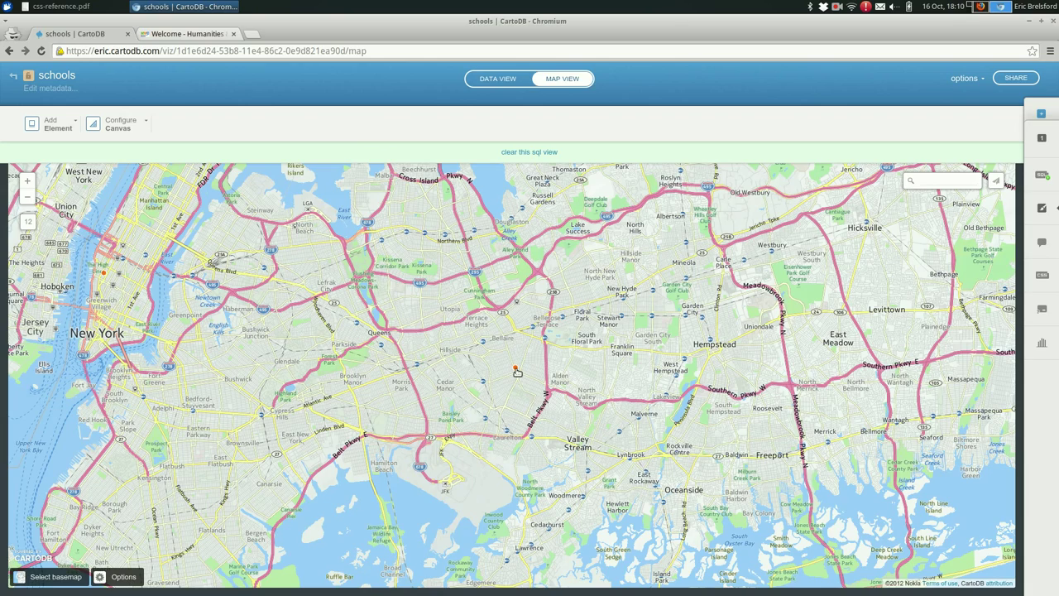
pyautogui.click(515, 370)
pyautogui.moveTo(527, 412); pyautogui.dragTo(377, 430)
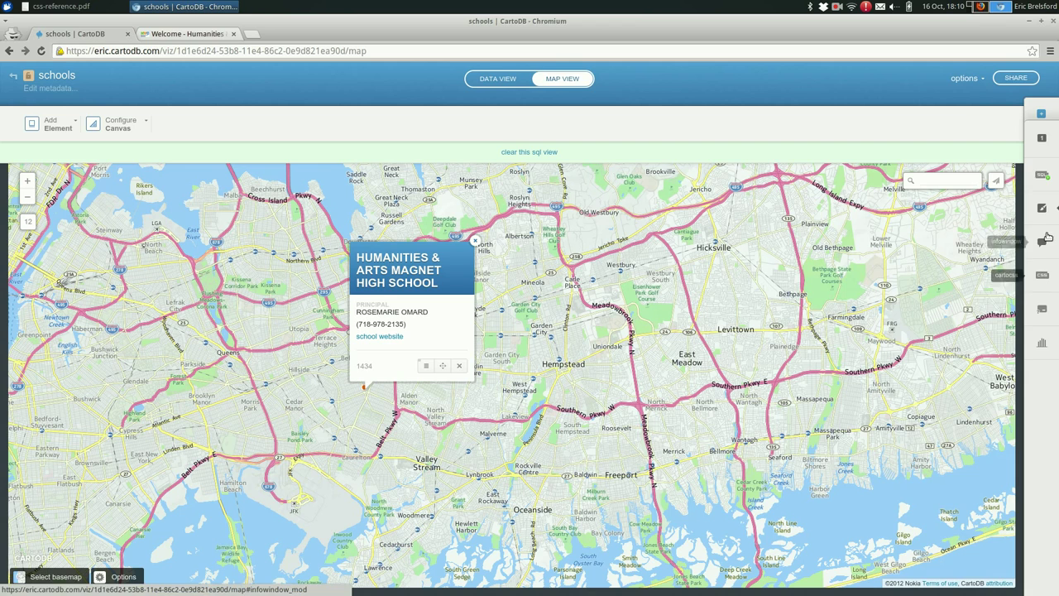
pyautogui.click(1045, 242)
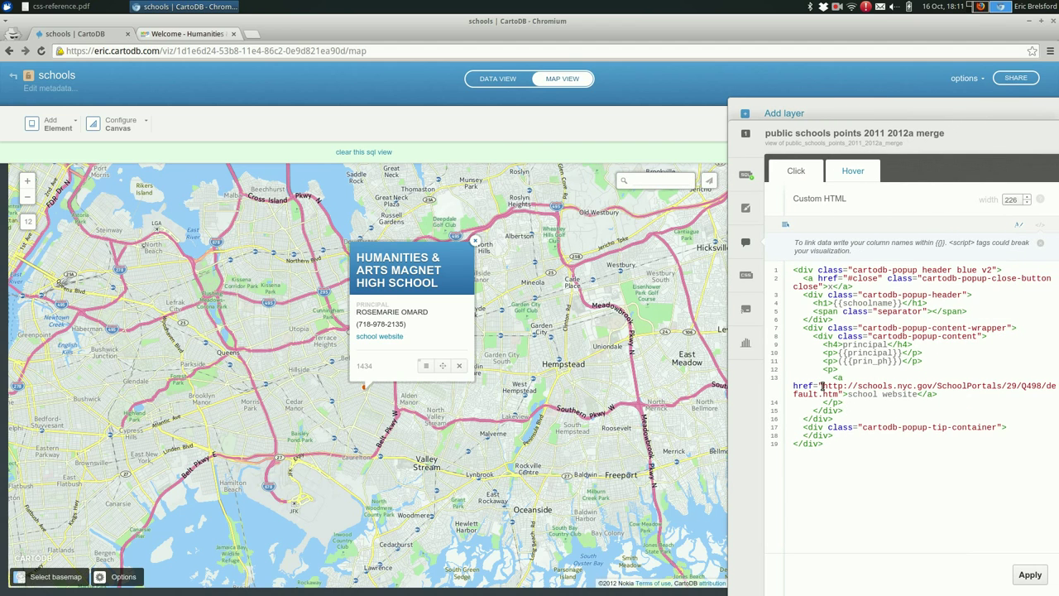
# Replace the hard-coded portal URL in the popup link's href with {{school_site}} and apply
pyautogui.moveTo(822, 387); pyautogui.dragTo(840, 395)
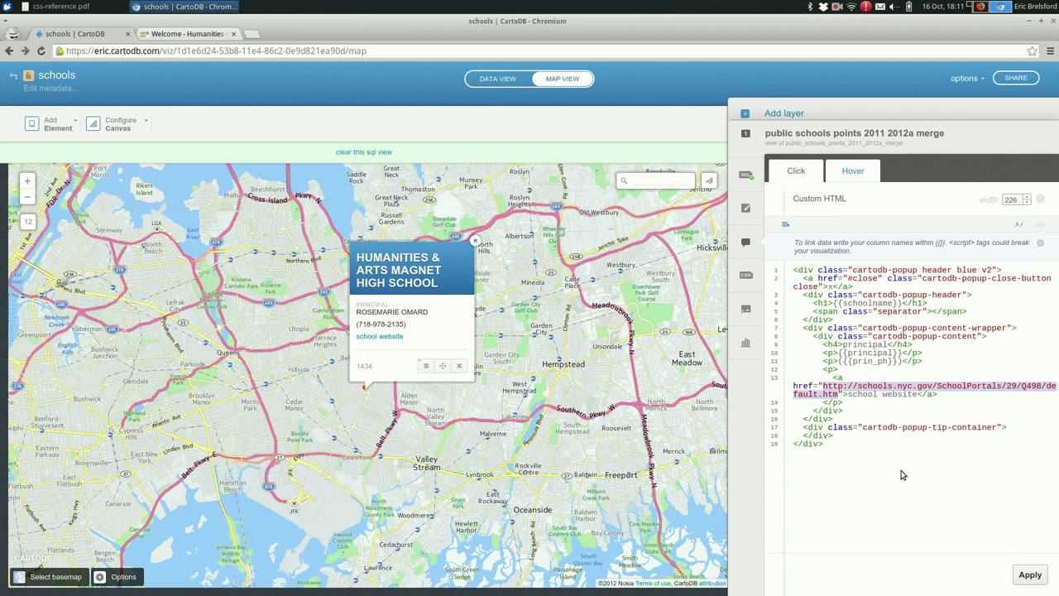
pyautogui.write('{{school')
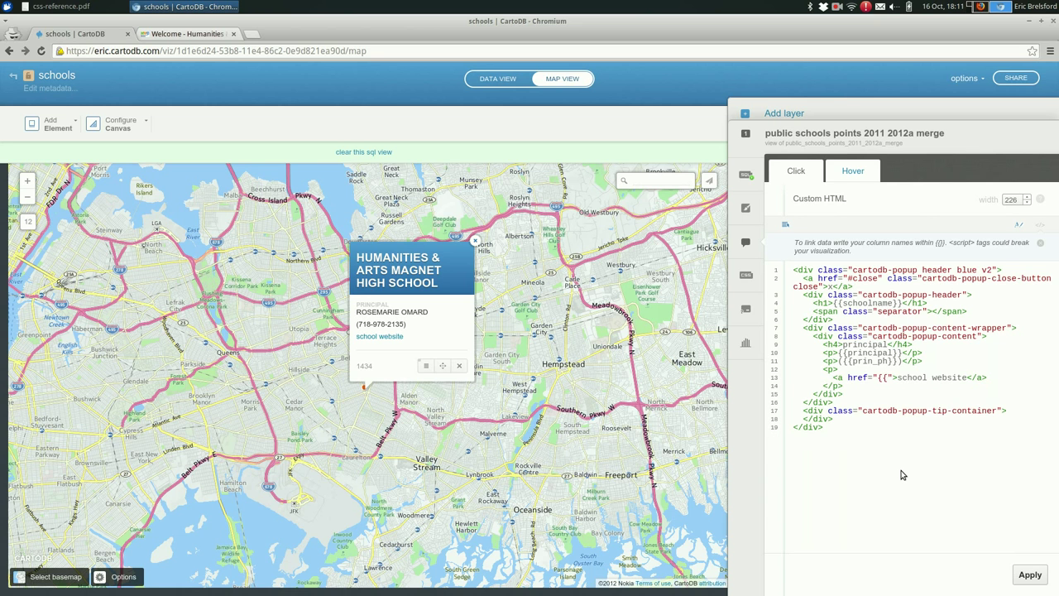
pyautogui.write('}}">')
pyautogui.write('sch')
pyautogui.write('ool')
pyautogui.hotkey('ctrl', 'space')
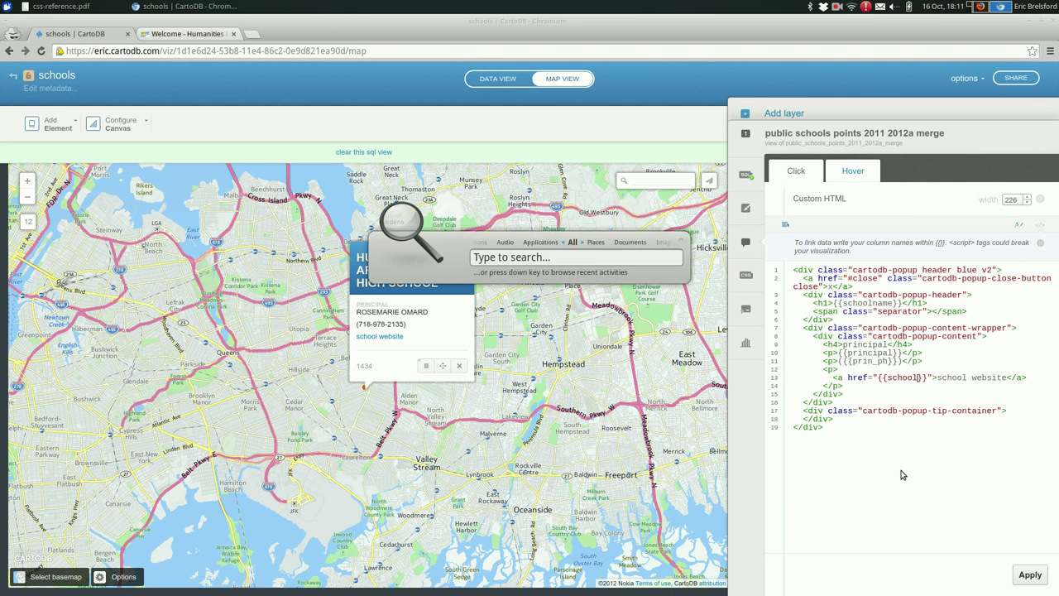
pyautogui.press('Escape')
pyautogui.write('_site')
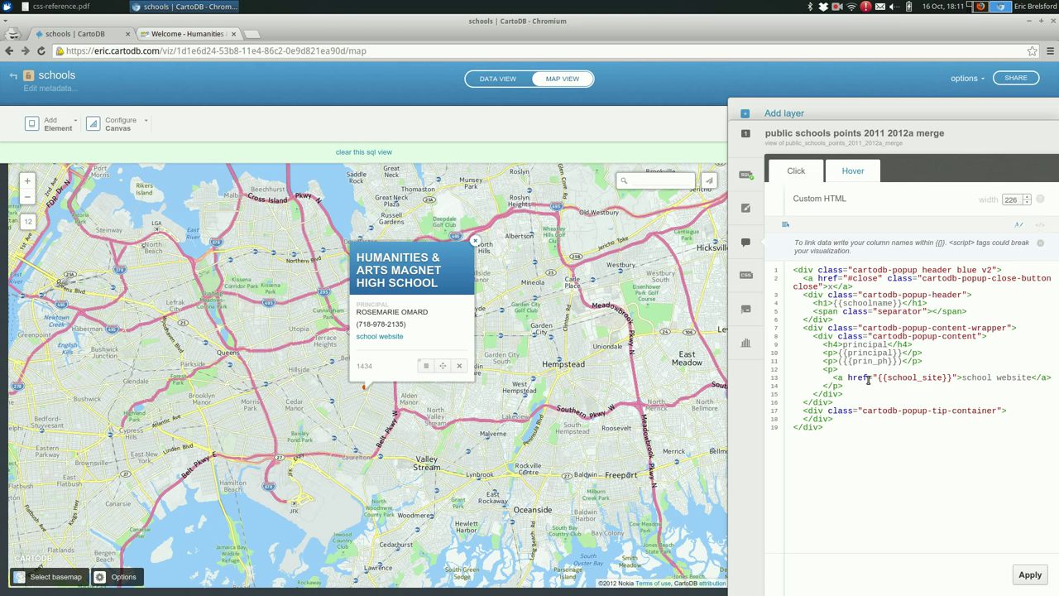
pyautogui.click(1031, 572)
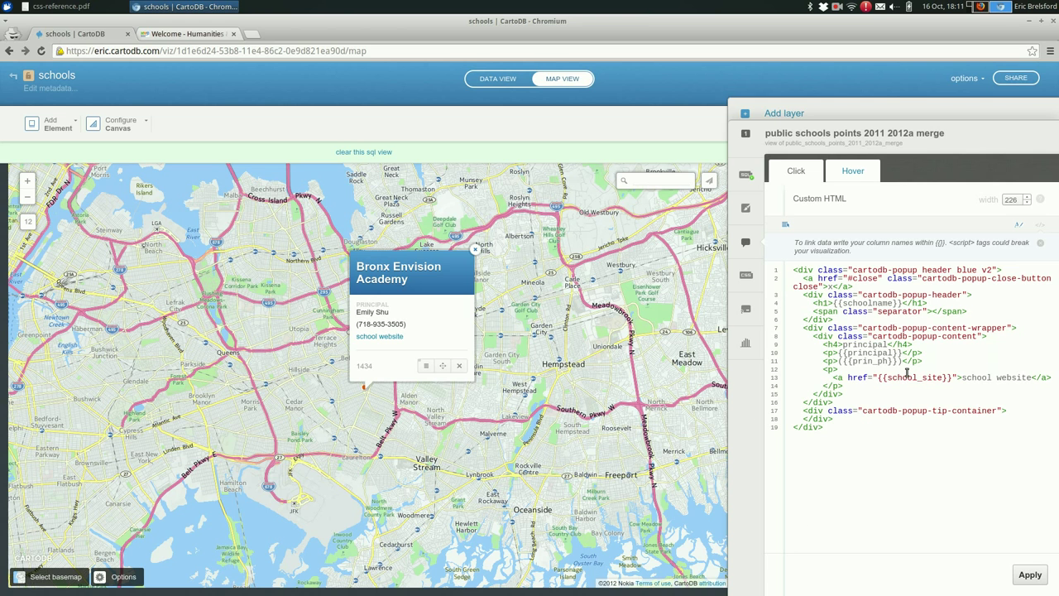
# Follow the popup's school website link, then reopen the Humanities school popup on the map
pyautogui.click(369, 338)
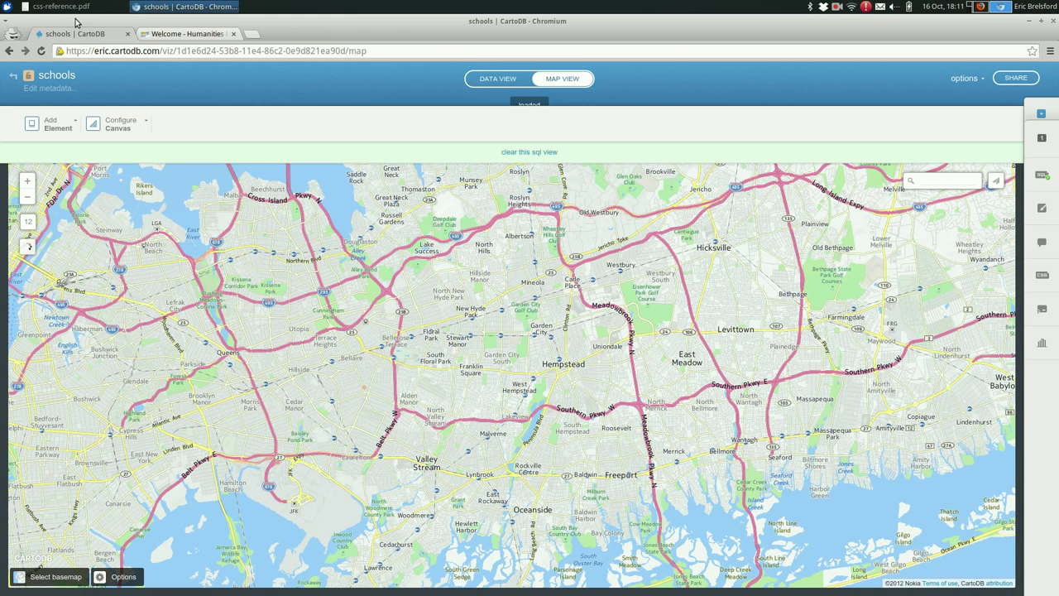
pyautogui.click(8, 51)
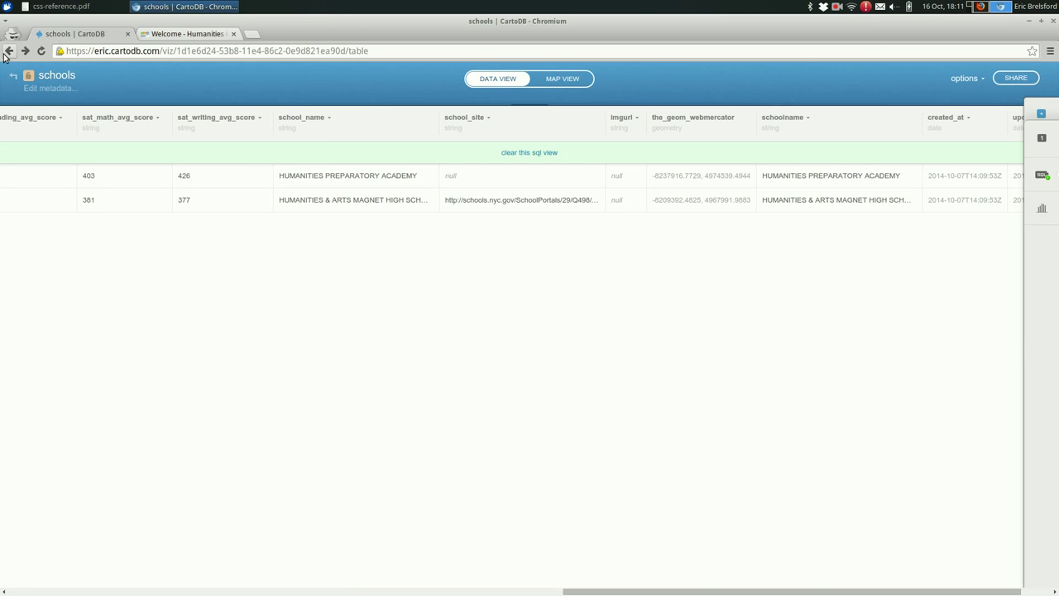
pyautogui.click(564, 84)
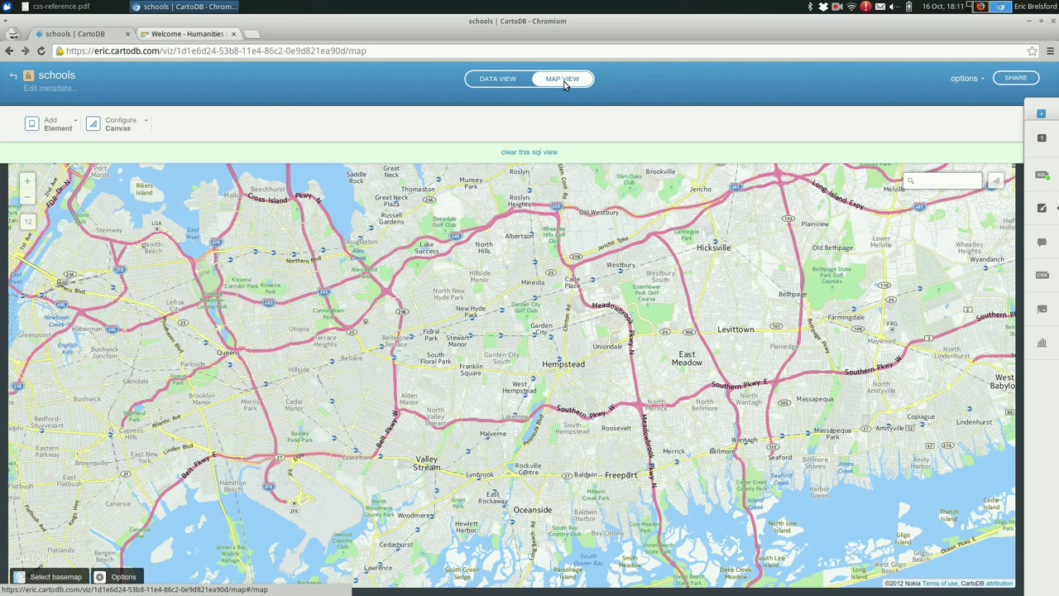
pyautogui.click(365, 388)
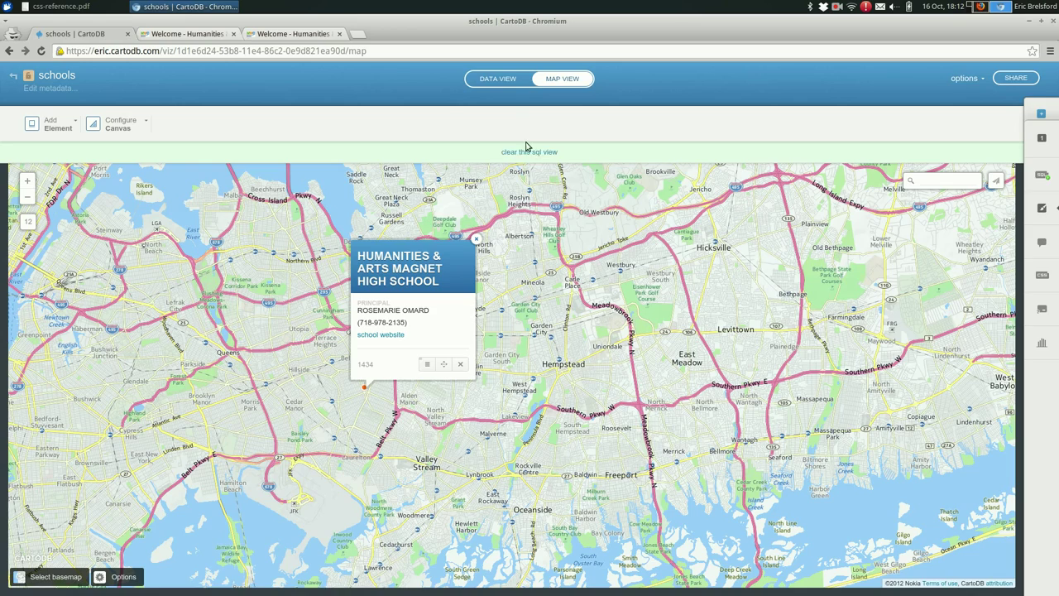
# Clear the SQL view, test the P.S. 147 Ronald McNair popup, then open the layer's infowindow settings
pyautogui.click(528, 153)
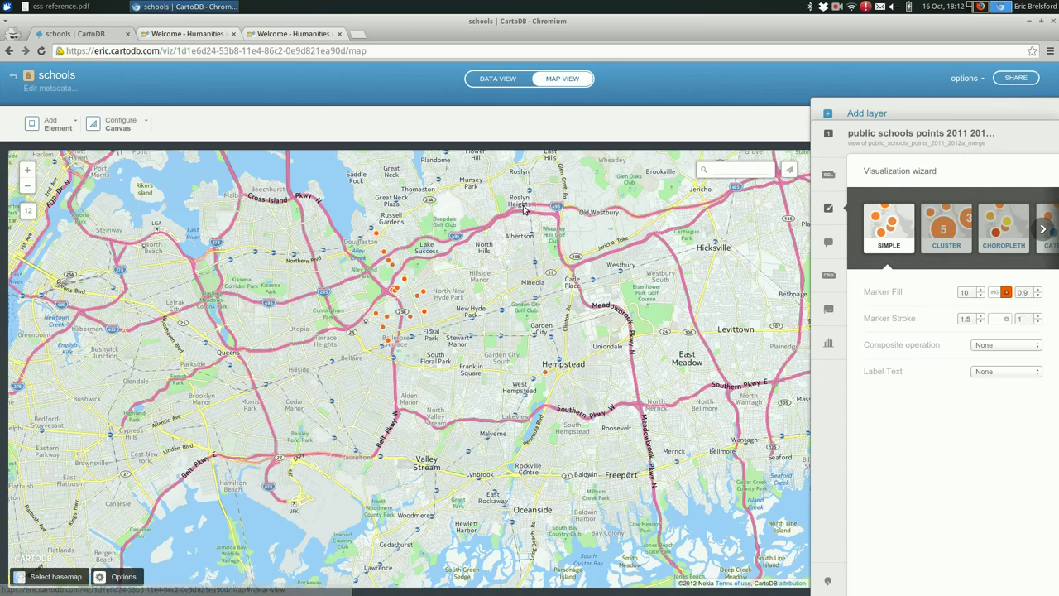
pyautogui.moveTo(371, 387); pyautogui.dragTo(420, 383)
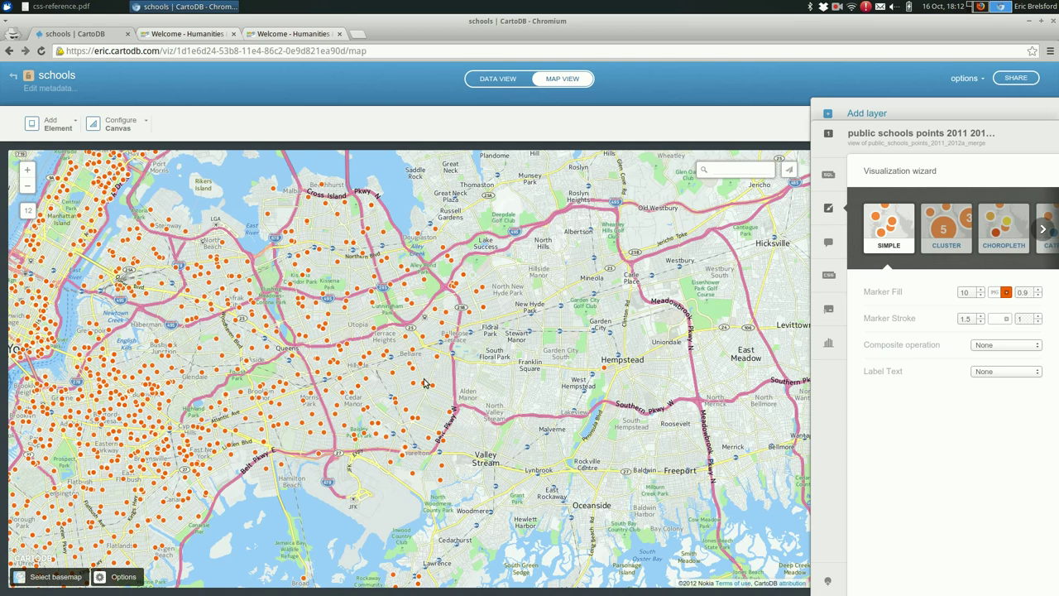
pyautogui.click(434, 388)
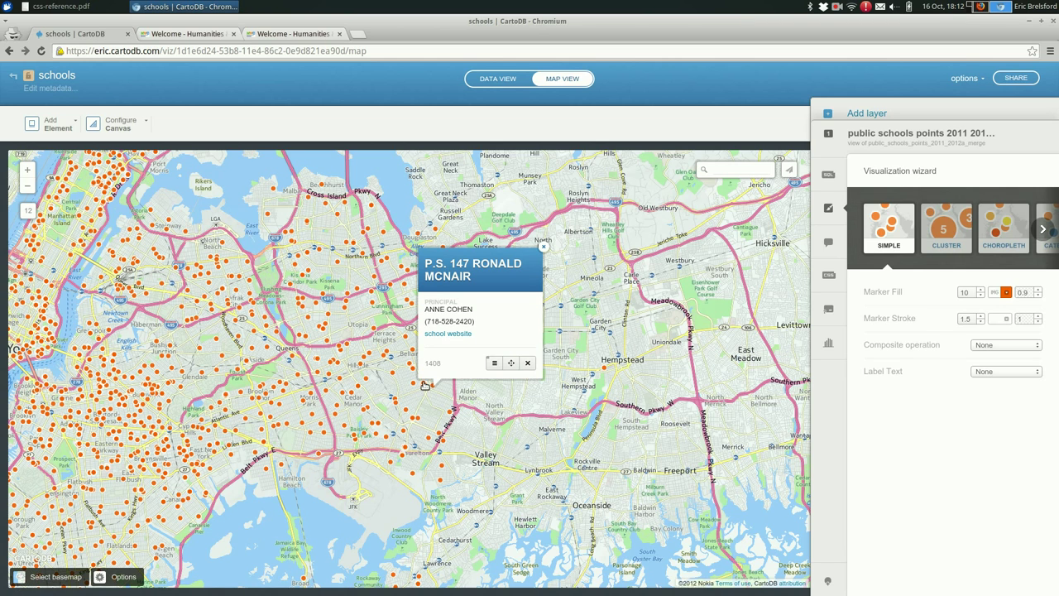
pyautogui.click(542, 247)
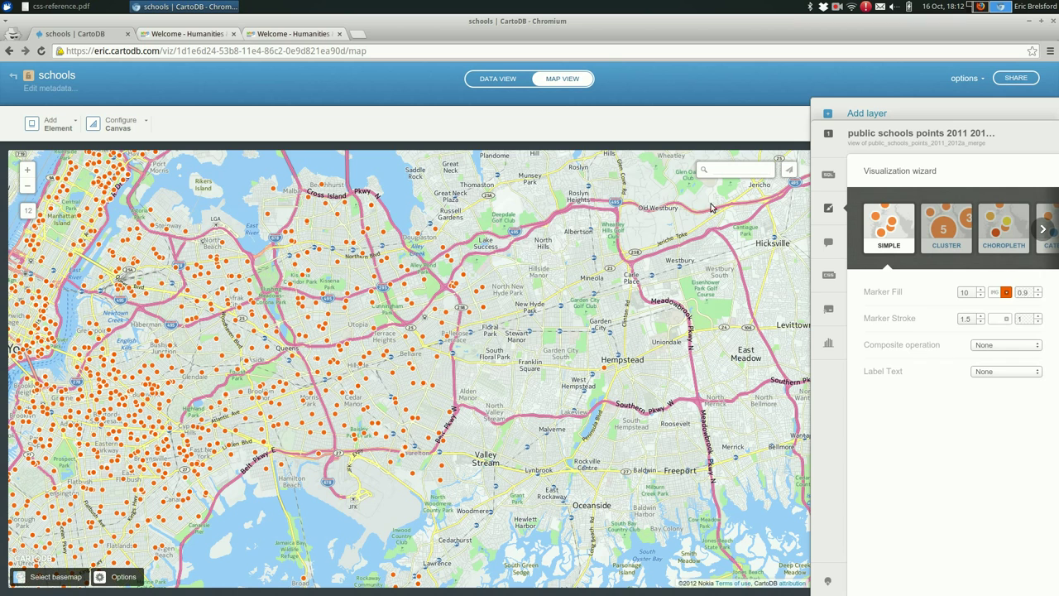
pyautogui.click(830, 245)
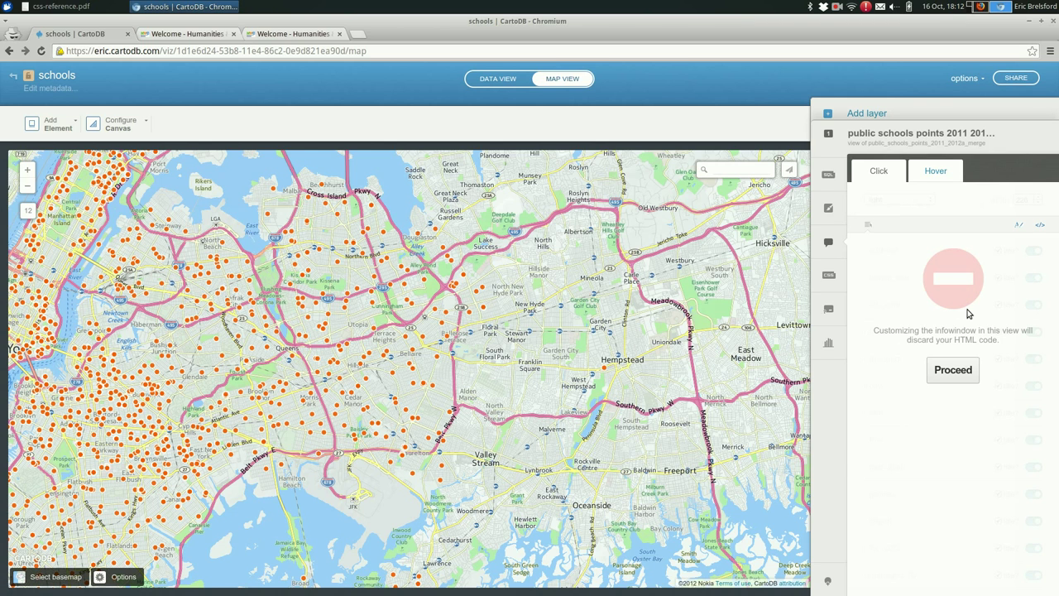
# Reopen the popup's custom HTML and select the school_site field name in the link
pyautogui.click(1041, 230)
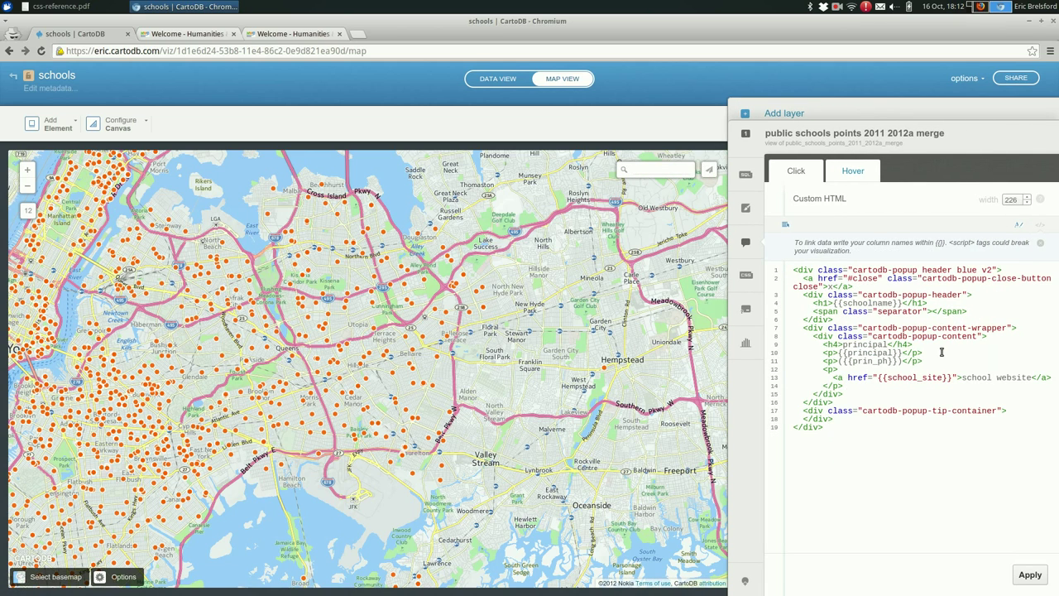
pyautogui.doubleClick(900, 376)
# Trim default.htm from the Humanities school's portal address and reload the page
pyautogui.hotkey('ctrl', 'Tab')
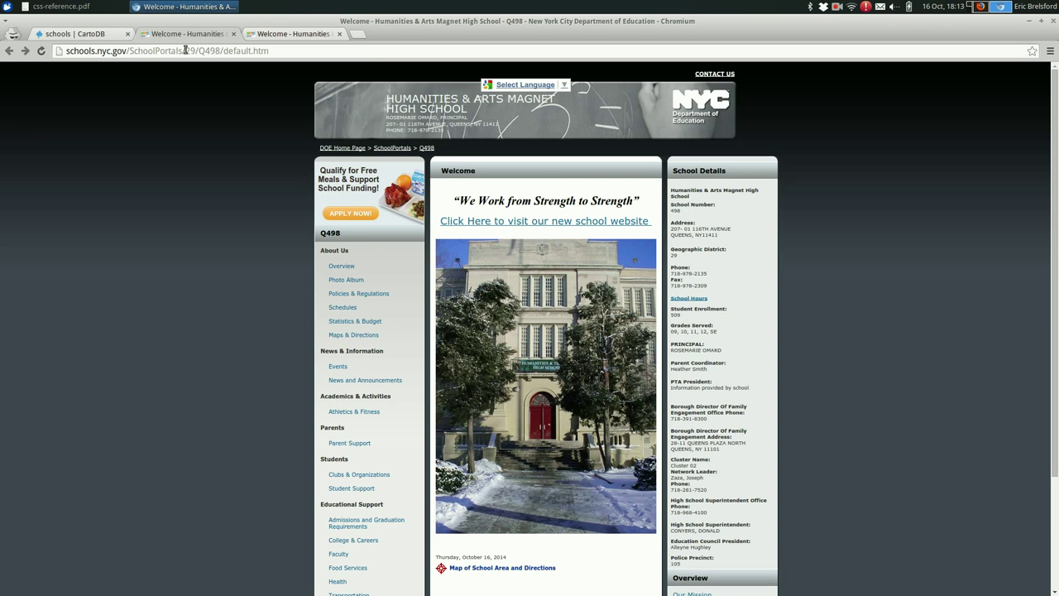
pyautogui.moveTo(66, 50); pyautogui.dragTo(222, 50)
pyautogui.click(129, 50)
pyautogui.doubleClick(191, 50)
pyautogui.press('Right')
pyautogui.hotkey('ctrl', 'shift', 'Right')
pyautogui.hotkey('ctrl', 'shift', 'Right')
pyautogui.press('BackSpace')
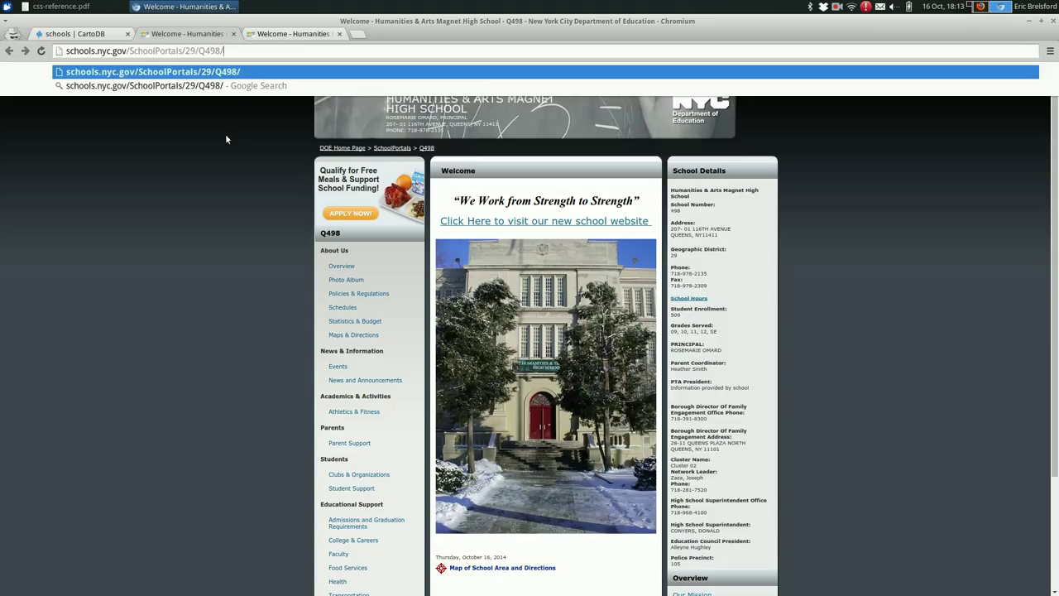
pyautogui.press('Return')
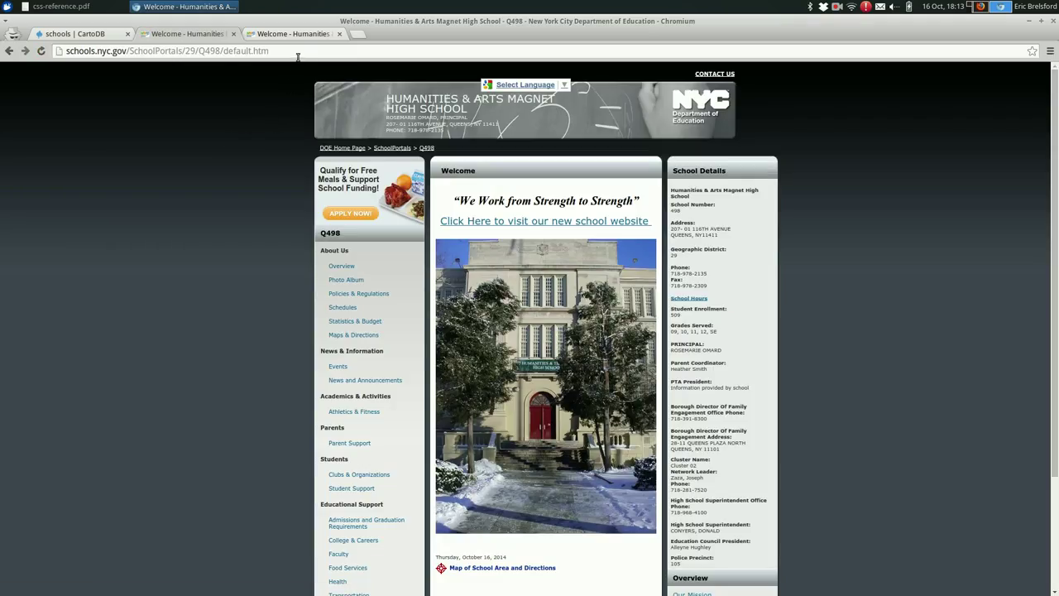
pyautogui.moveTo(297, 54); pyautogui.dragTo(223, 53)
pyautogui.press('BackSpace')
pyautogui.click(186, 191)
pyautogui.moveTo(184, 53); pyautogui.dragTo(220, 50)
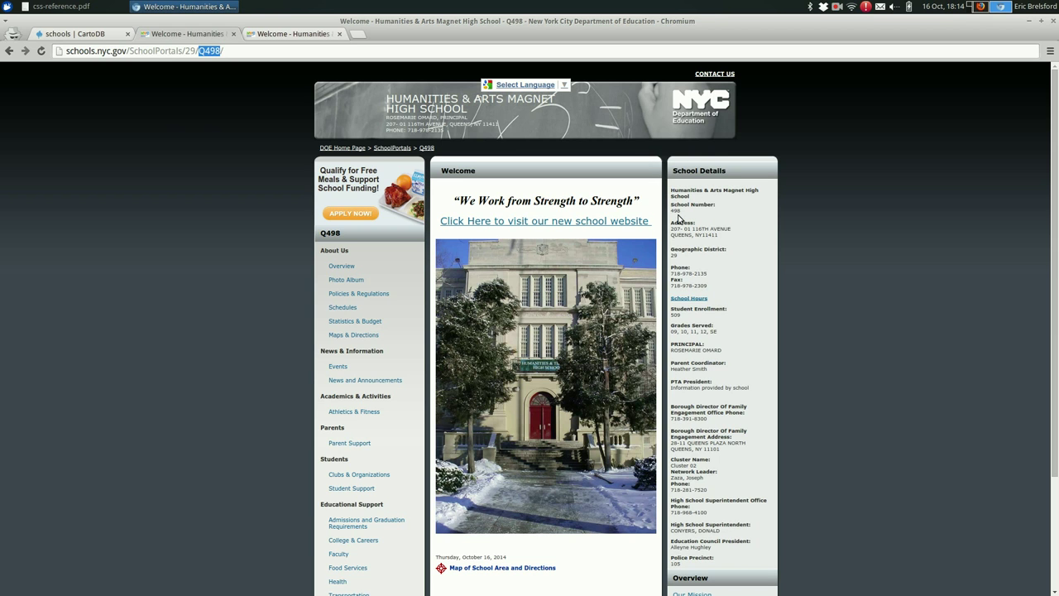
# Enlarge the portal page, highlight Geographic District 29, and return to CartoDB
pyautogui.hotkey('ctrl', '+')
pyautogui.hotkey('ctrl', '+')
pyautogui.hotkey('ctrl', '+')
pyautogui.scroll(-2, 940, 341)
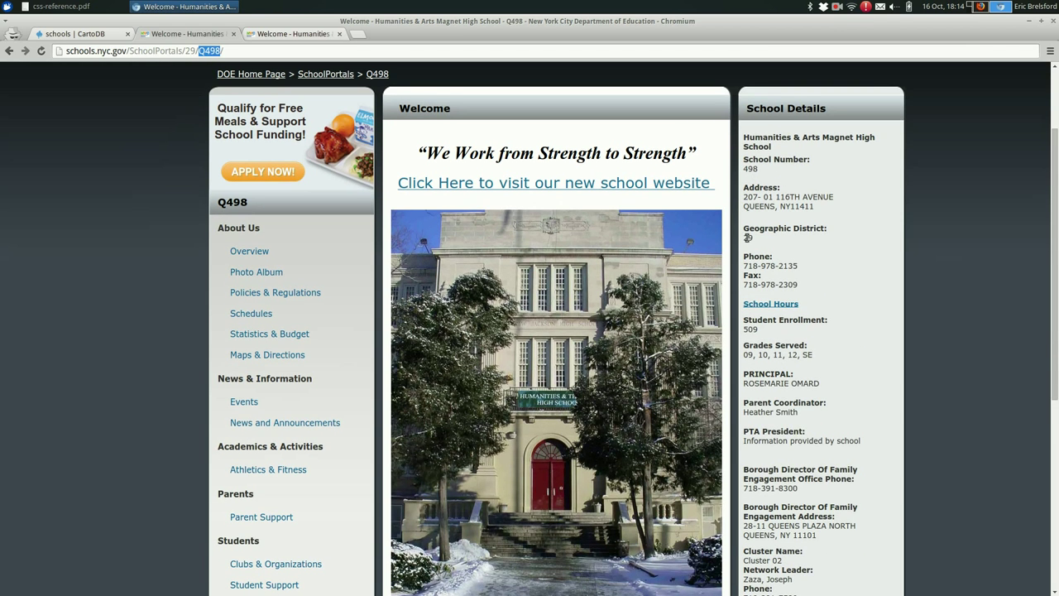
pyautogui.doubleClick(747, 237)
pyautogui.hotkey('ctrl', '1')
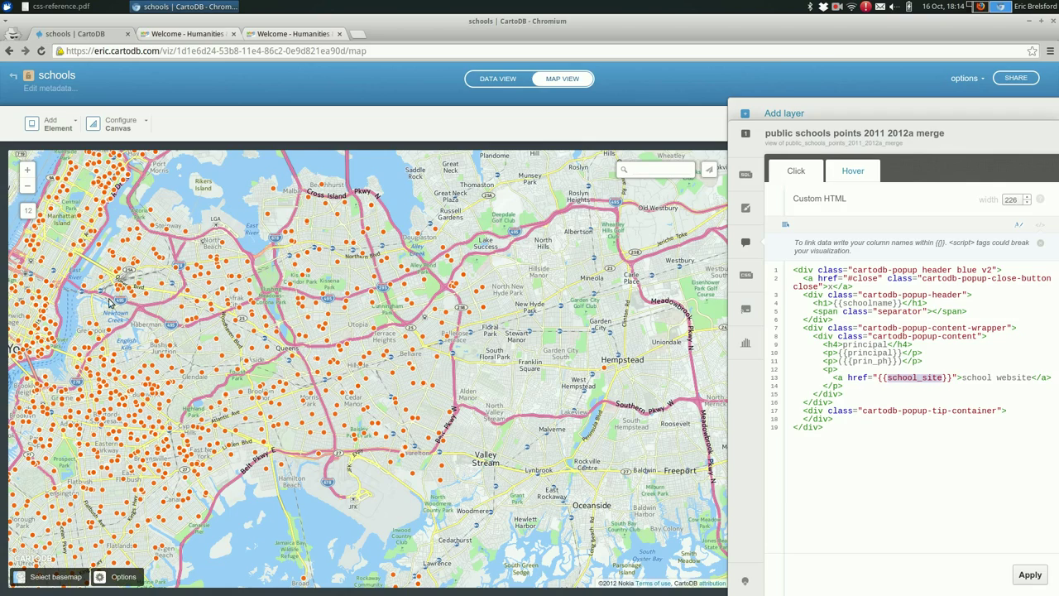
# Switch to Data View and scroll through the school columns such as ats_code, boro and loc_code
pyautogui.moveTo(115, 308); pyautogui.dragTo(238, 284)
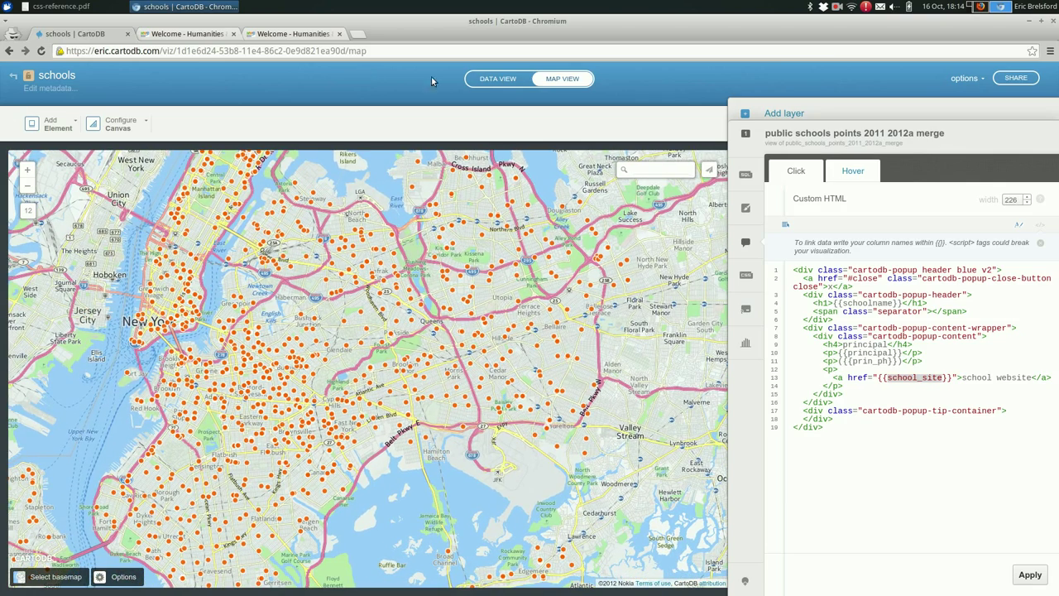
pyautogui.click(481, 79)
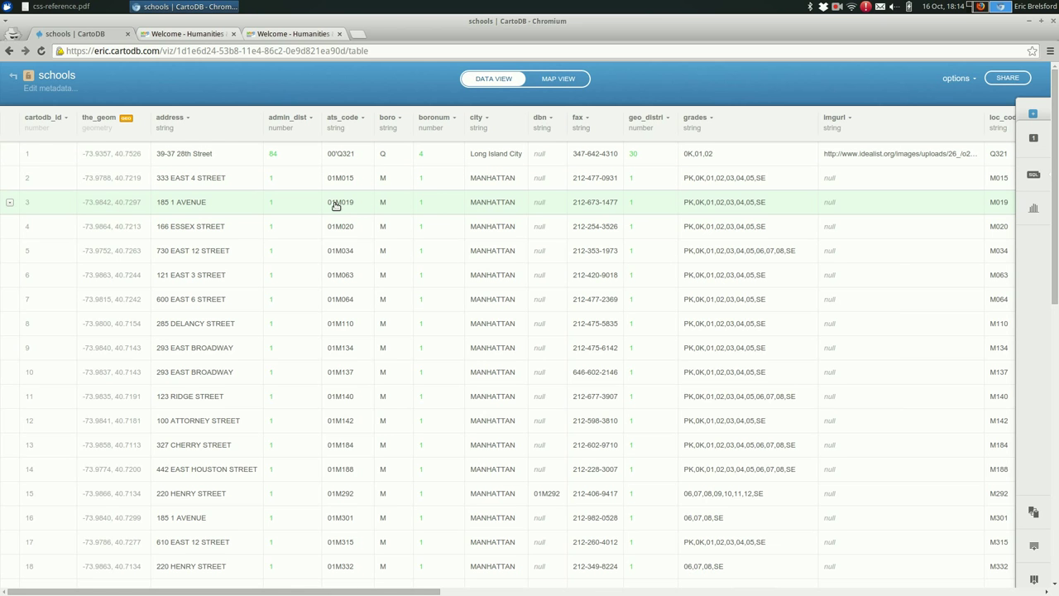
pyautogui.hscroll(1, 335, 205)
pyautogui.hscroll(2, 335, 205)
pyautogui.hscroll(2, 335, 205)
pyautogui.hscroll(2, 335, 205)
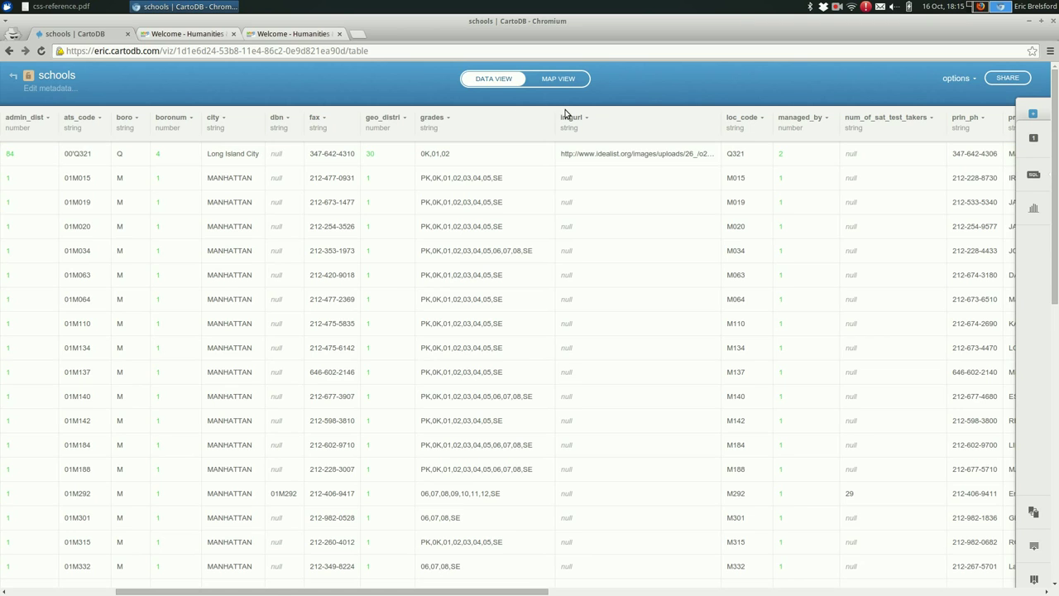
pyautogui.hscroll(10, 650, 236)
pyautogui.hscroll(5, 650, 236)
pyautogui.hscroll(-5, 650, 236)
pyautogui.scroll(-2, 650, 236)
pyautogui.hscroll(-5, 651, 236)
pyautogui.hscroll(-2, 650, 235)
pyautogui.scroll(2, 650, 236)
pyautogui.hscroll(-5, 651, 236)
pyautogui.hscroll(-1, 650, 236)
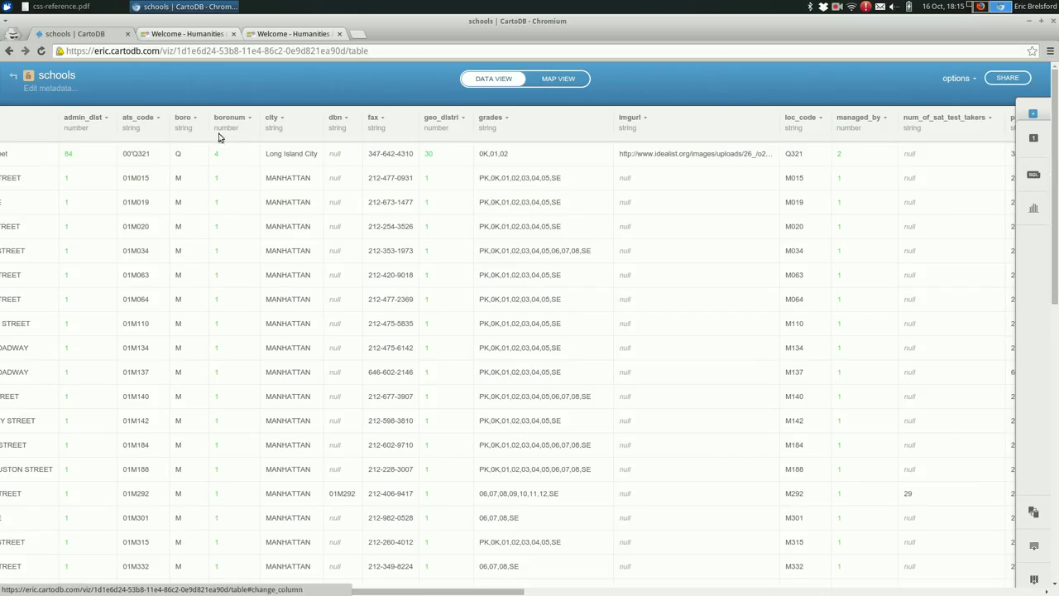
# Paste the Humanities school's portal address over {{school_site}} in the popup link HTML
pyautogui.click(560, 80)
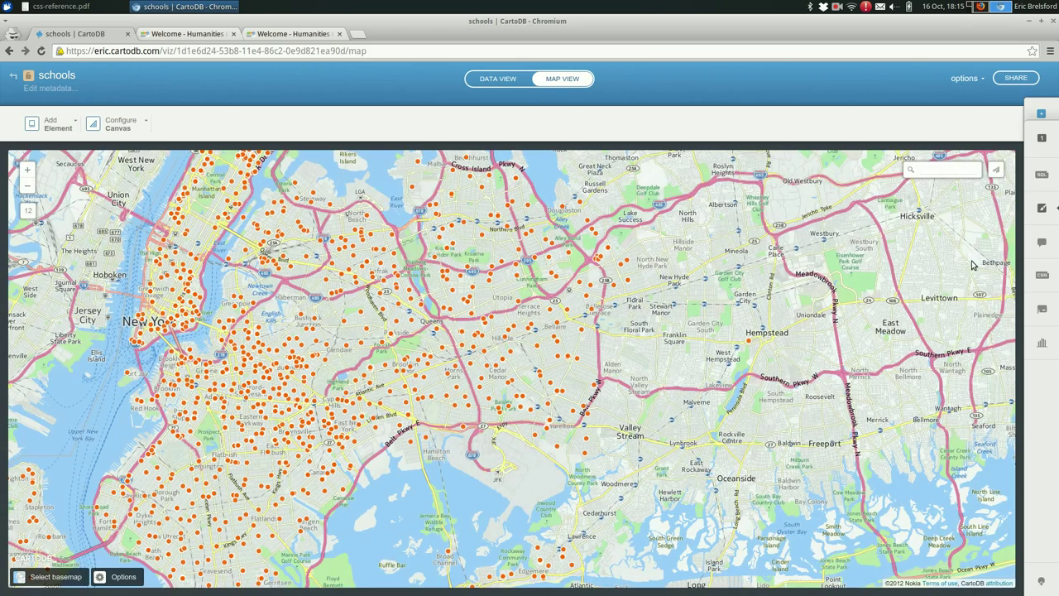
pyautogui.click(1043, 243)
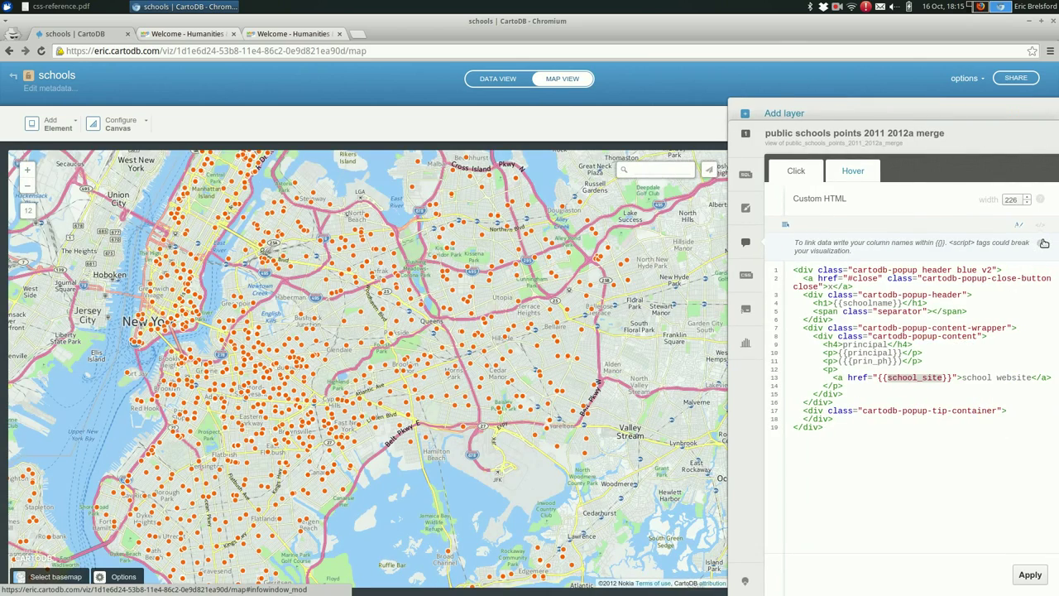
pyautogui.click(197, 34)
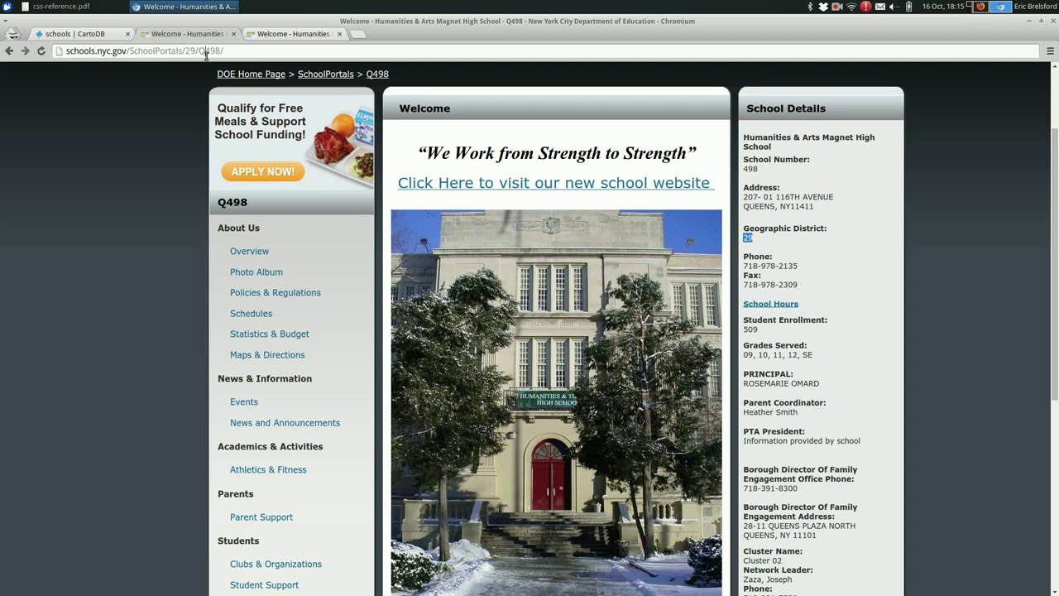
pyautogui.click(206, 52)
pyautogui.hotkey('ctrl', '1')
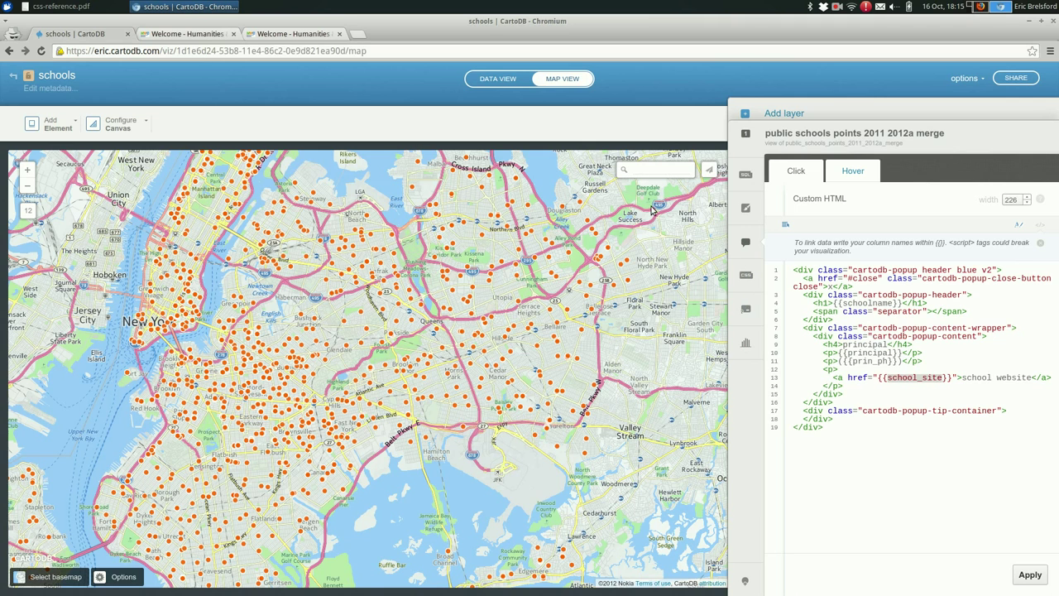
pyautogui.click(925, 384)
pyautogui.hotkey('ctrl', 'shift', 'Right')
pyautogui.hotkey('ctrl', 'shift', 'Right')
pyautogui.hotkey('ctrl', 'shift', 'Right')
pyautogui.hotkey('ctrl', 'shift', 'Left')
pyautogui.hotkey('shift', 'Right')
pyautogui.hotkey('shift', 'Right')
pyautogui.write('http://schools.nyc.gov/SchoolPortals/29/Q498/')
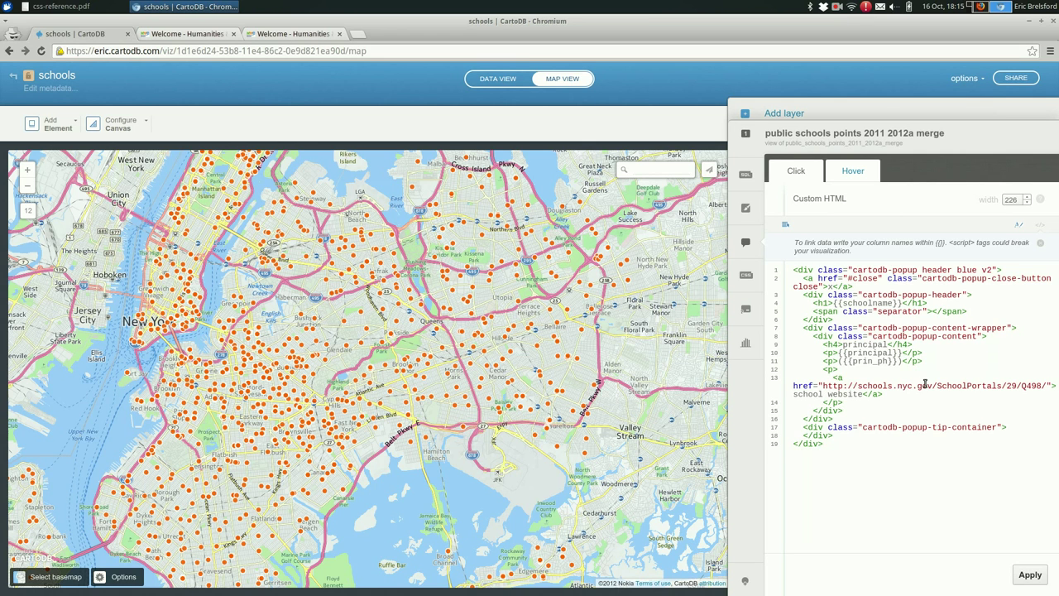
# Replace district 29 and code Q498 in the link with {{admin_dist}} and {{loc_code}}
pyautogui.hotkey('ctrl', 'shift', 'Left')
pyautogui.write('{{')
pyautogui.write('admin_dist}}')
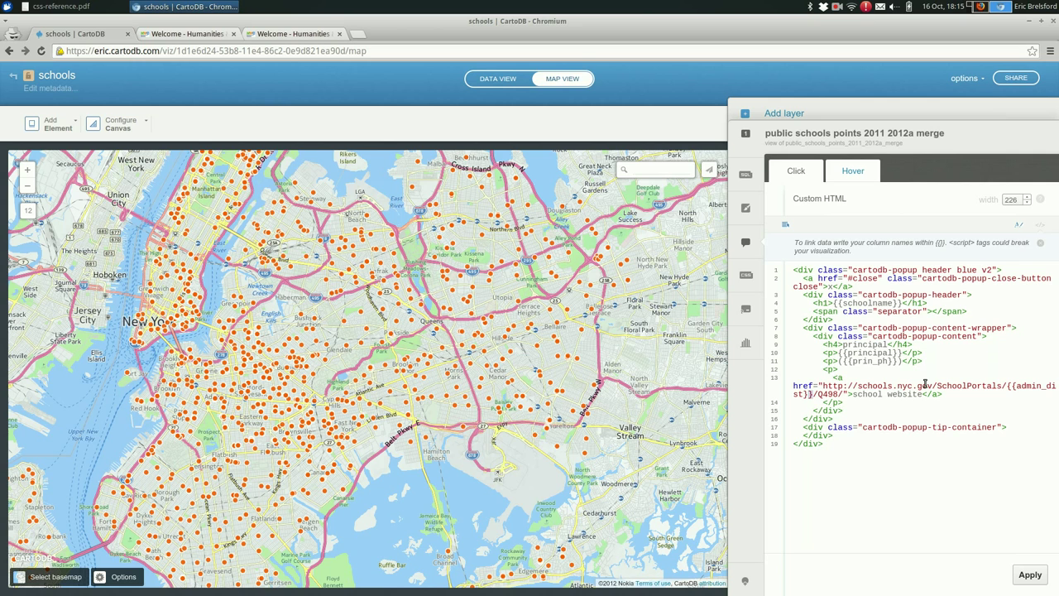
pyautogui.press('Right')
pyautogui.hotkey('ctrl', 'shift', 'Right')
pyautogui.write('{{')
pyautogui.write('}}')
pyautogui.write('loc_code')
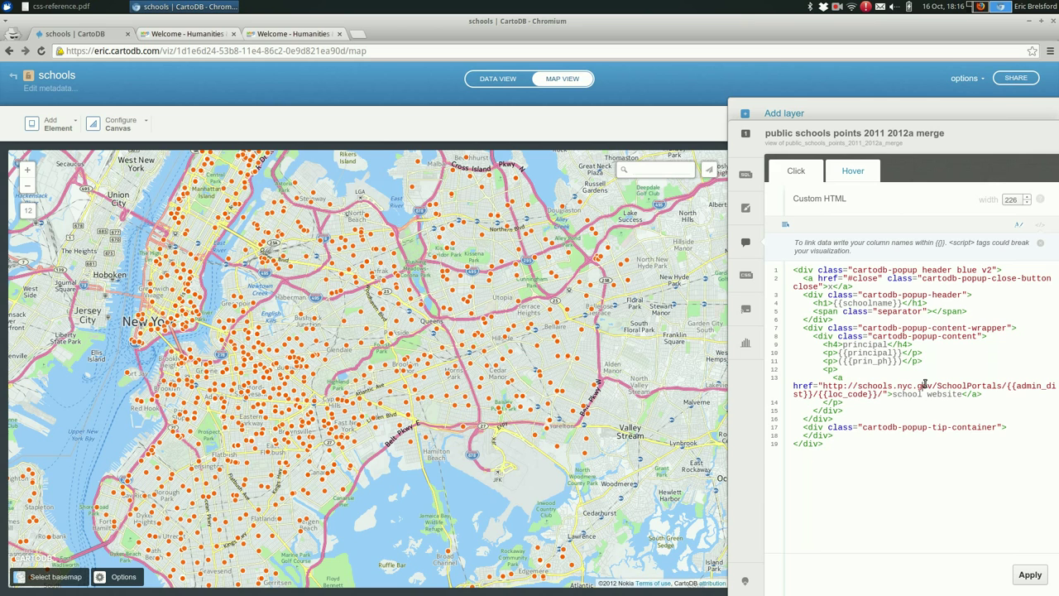
pyautogui.click(511, 330)
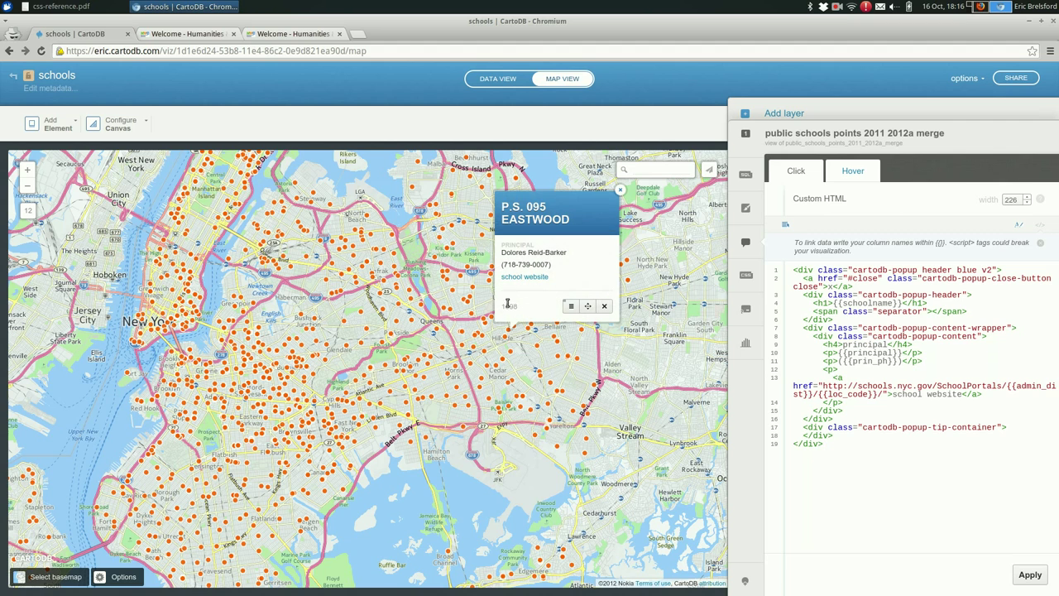
pyautogui.middleClick(526, 279)
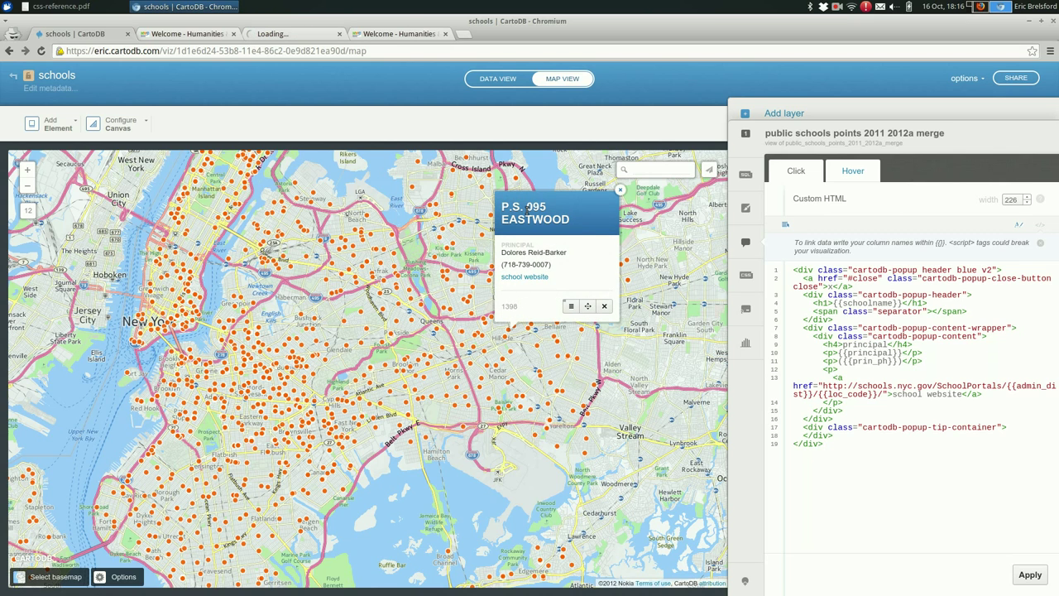
pyautogui.hotkey('ctrl', 'Tab')
pyautogui.hotkey('ctrl', 'Tab')
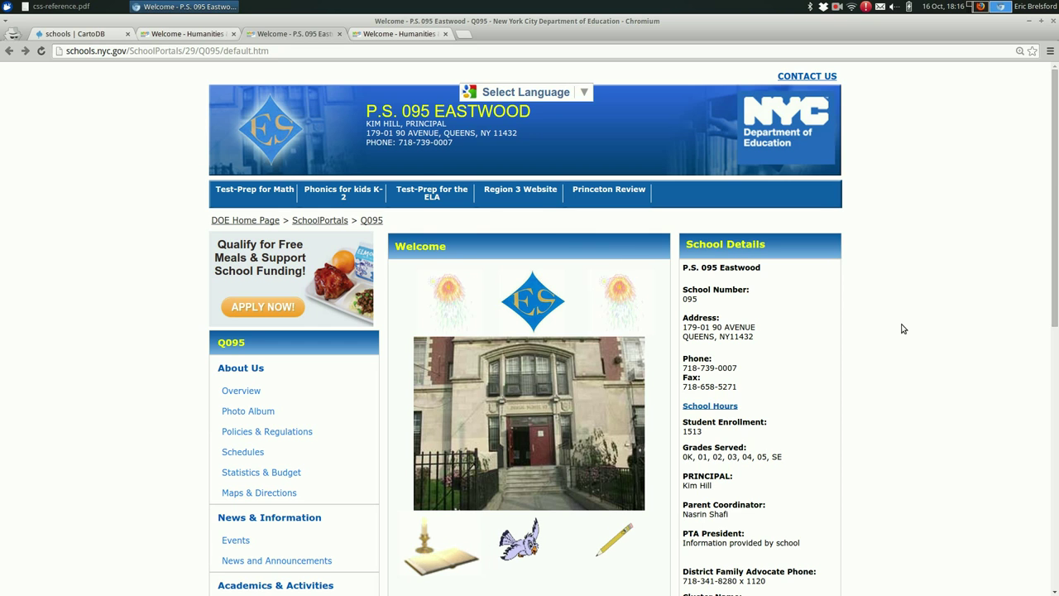
pyautogui.hotkey('ctrl', 'shift', 'Tab')
pyautogui.hotkey('ctrl', 'shift', 'Tab')
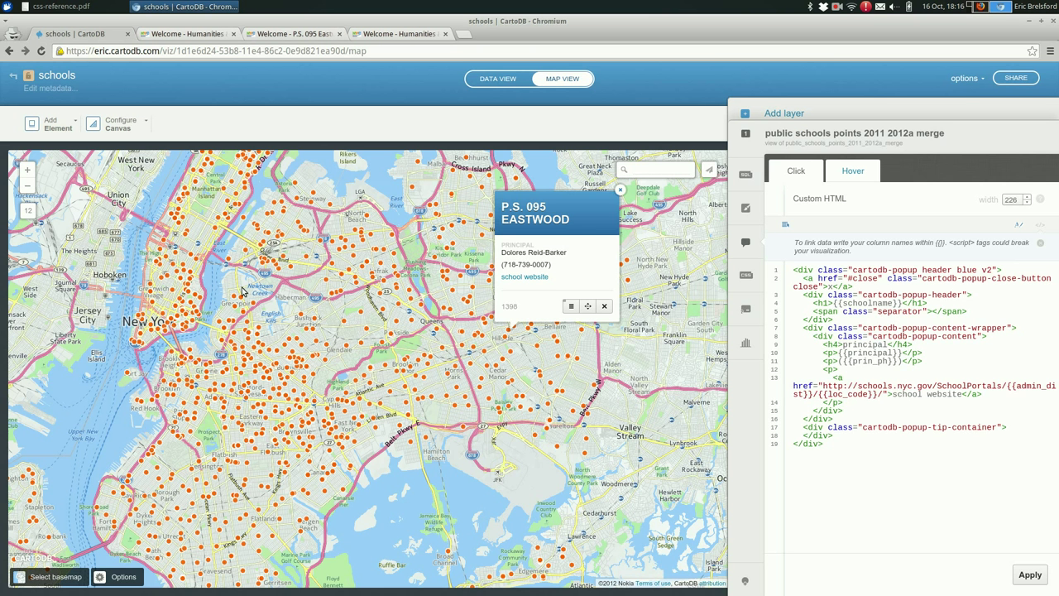
pyautogui.click(239, 207)
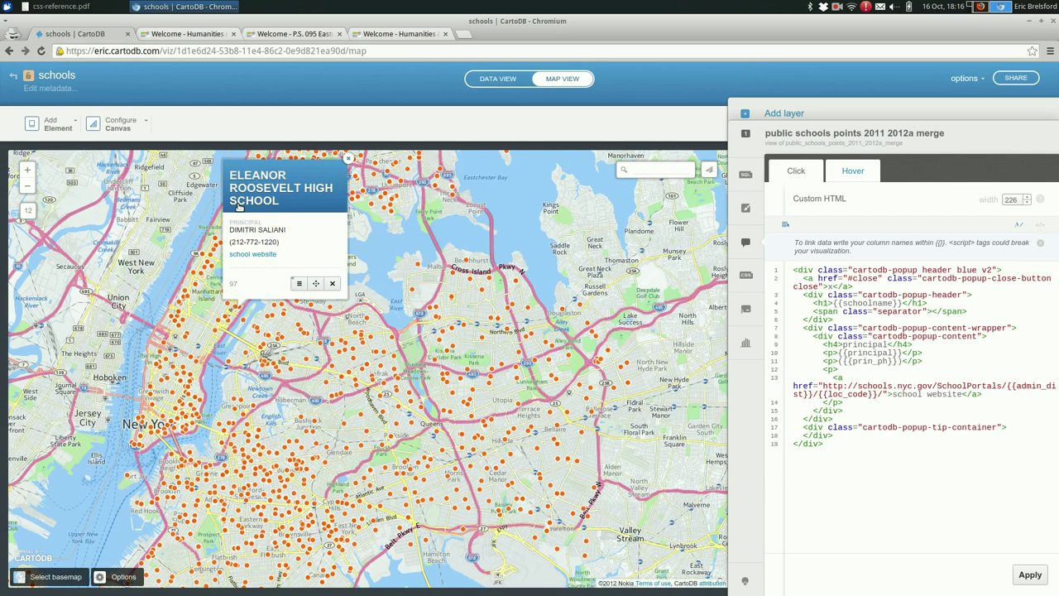
pyautogui.click(254, 255)
pyautogui.hotkey('ctrl', 'shift', 'Tab')
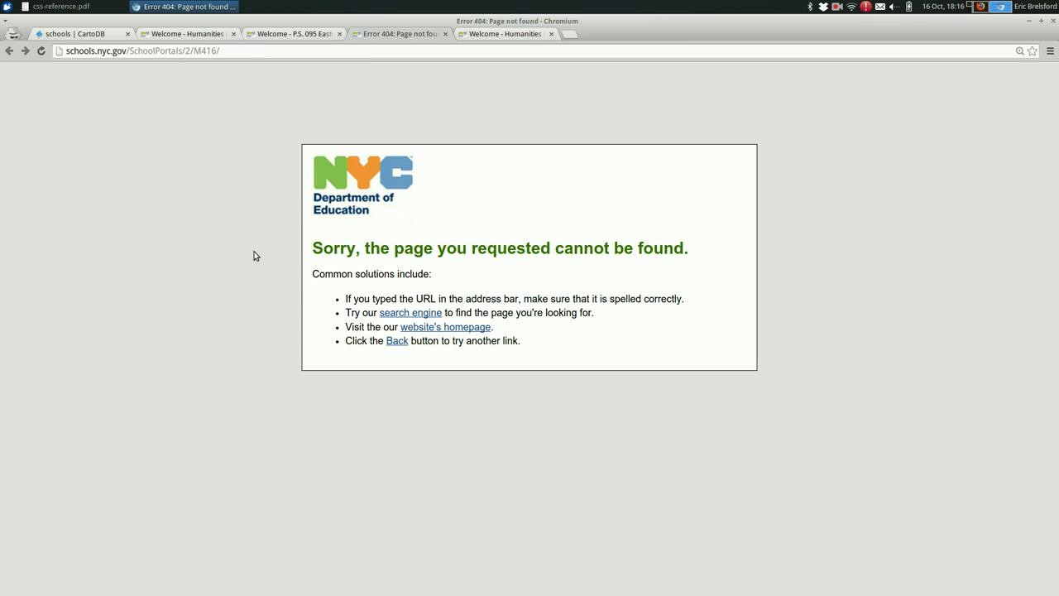
pyautogui.hotkey('ctrl', 'shift', 'Tab')
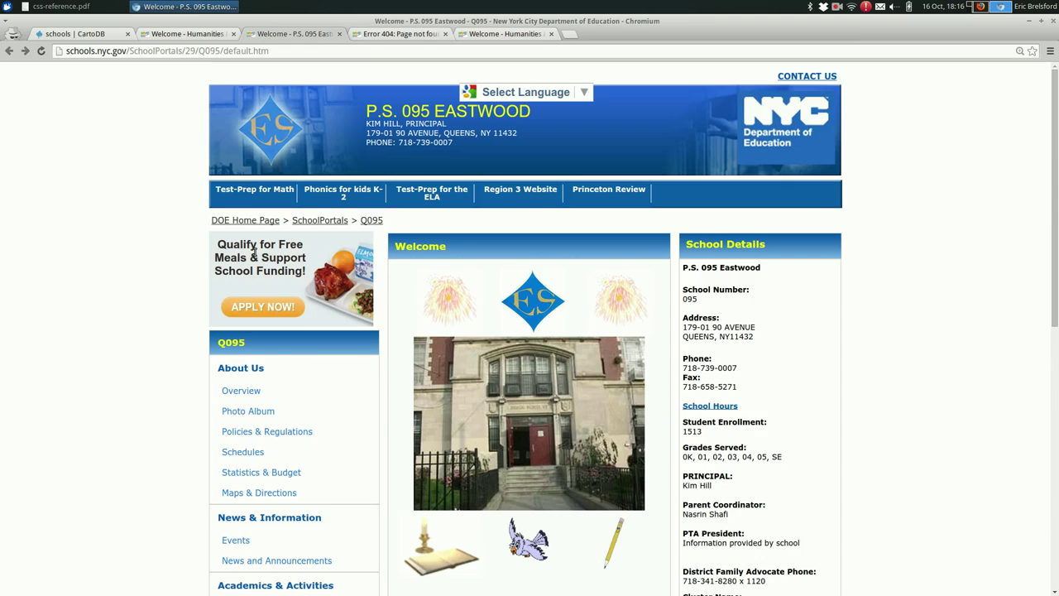
pyautogui.hotkey('ctrl', 'shift', 'Tab')
pyautogui.hotkey('ctrl', 'shift', 'Tab')
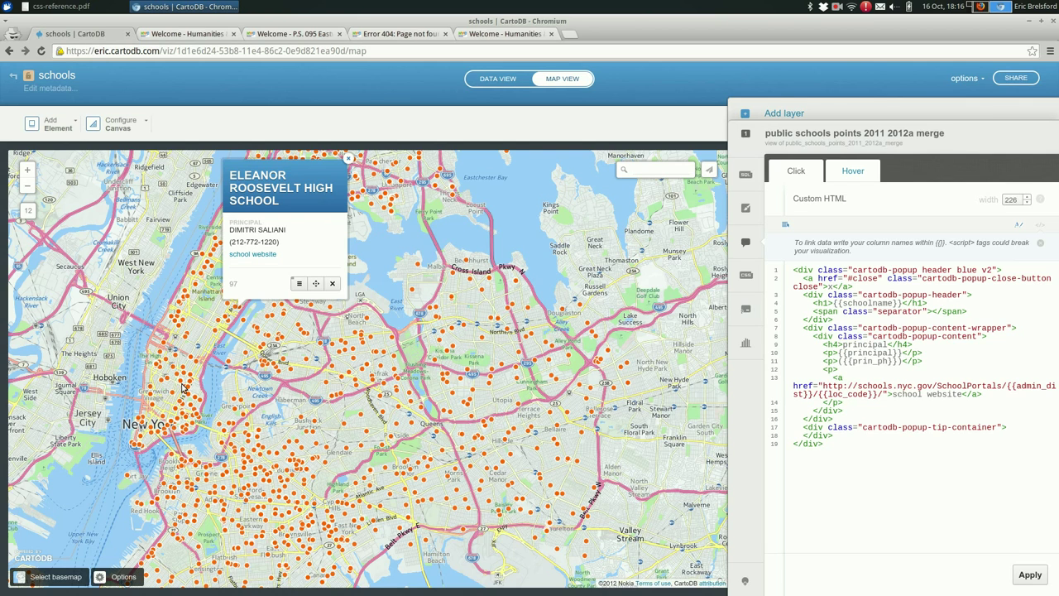
pyautogui.click(188, 388)
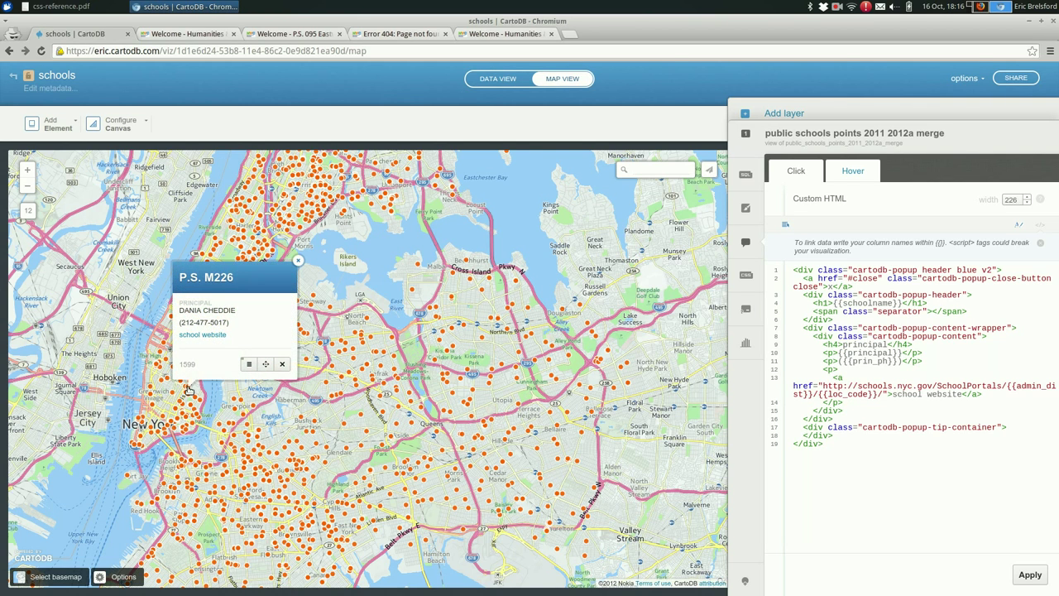
pyautogui.middleClick(207, 340)
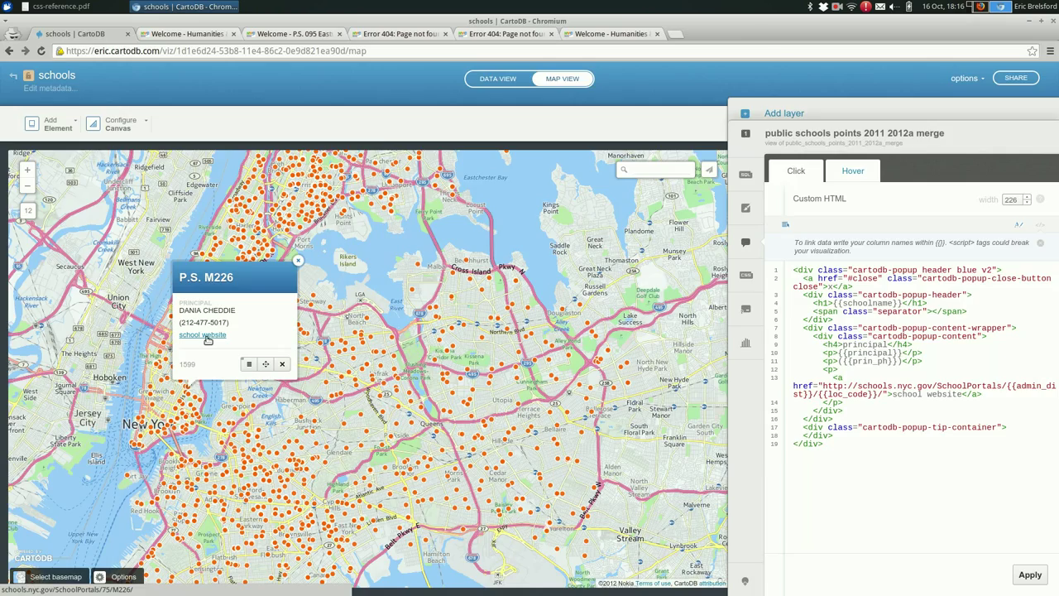
pyautogui.hotkey('ctrl', 'Tab')
pyautogui.hotkey('ctrl', 'Tab')
pyautogui.hotkey('ctrl', 'Tab')
pyautogui.hotkey('ctrl', 'Tab')
pyautogui.hotkey('ctrl', 'shift', 'Tab')
pyautogui.hotkey('ctrl', 'w')
pyautogui.hotkey('ctrl', 'w')
pyautogui.hotkey('ctrl', 'shift', 'Tab')
pyautogui.hotkey('ctrl', 'w')
pyautogui.hotkey('ctrl', 'Tab')
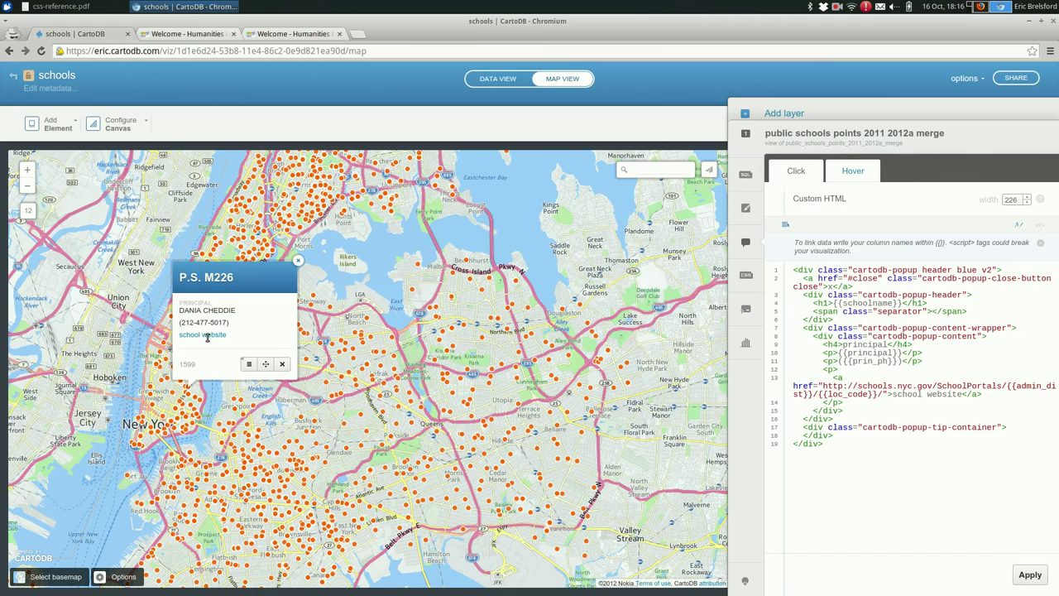
pyautogui.click(262, 516)
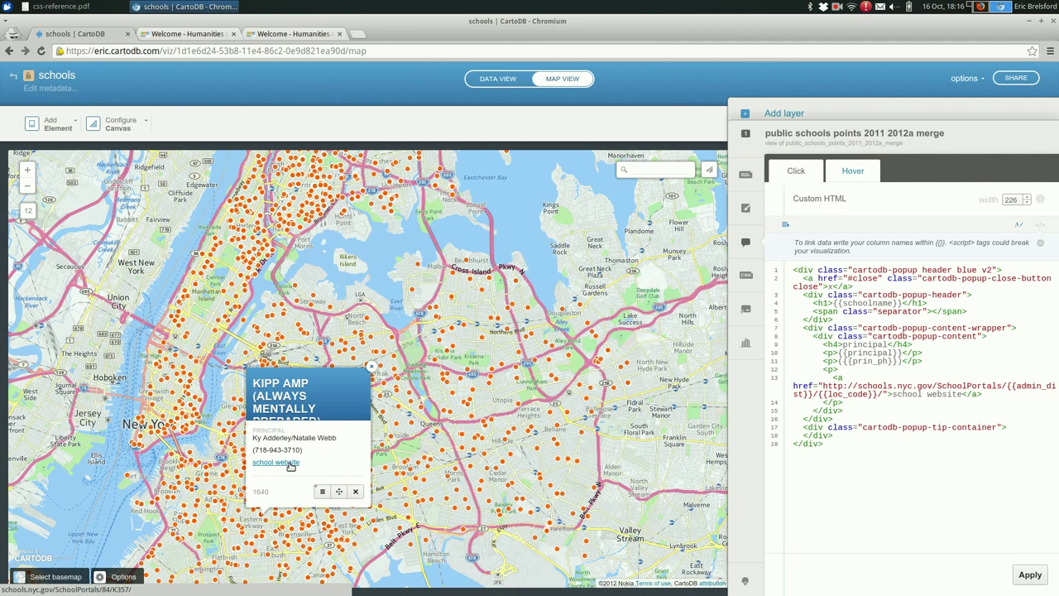
pyautogui.keyDown('ctrl'); pyautogui.click(290, 466); pyautogui.keyUp('ctrl')
pyautogui.hotkey('ctrl', '3')
pyautogui.hotkey('ctrl', 'w')
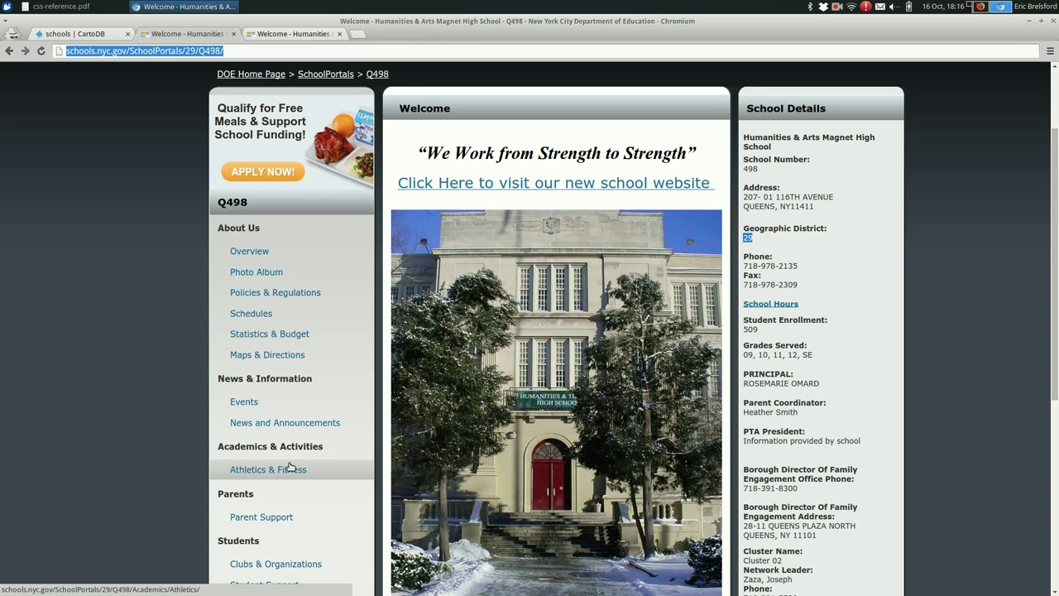
pyautogui.hotkey('ctrl', '1')
pyautogui.moveTo(281, 545); pyautogui.dragTo(427, 358)
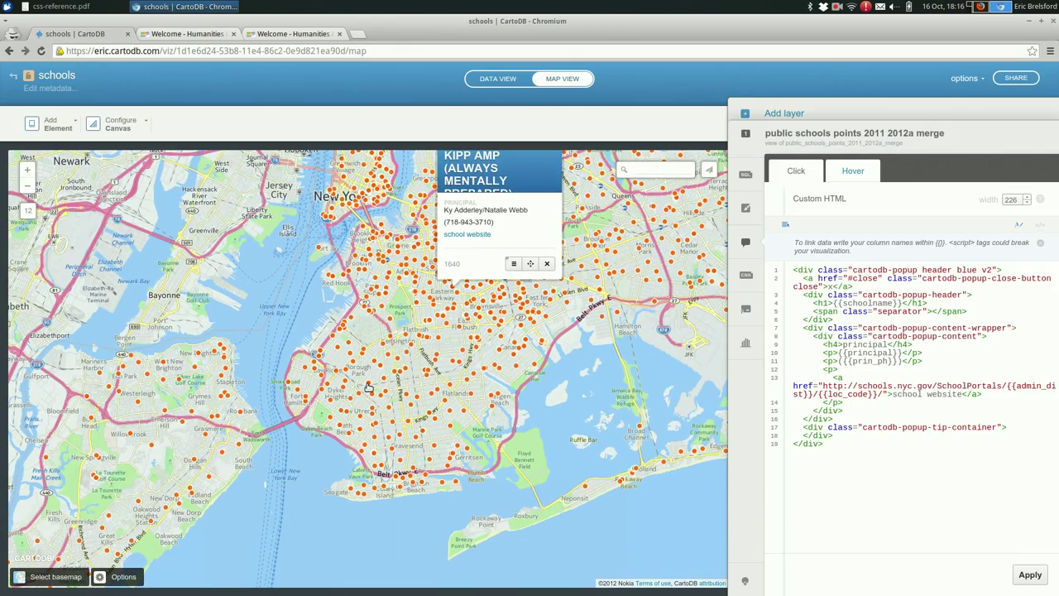
pyautogui.click(368, 386)
pyautogui.middleClick(381, 333)
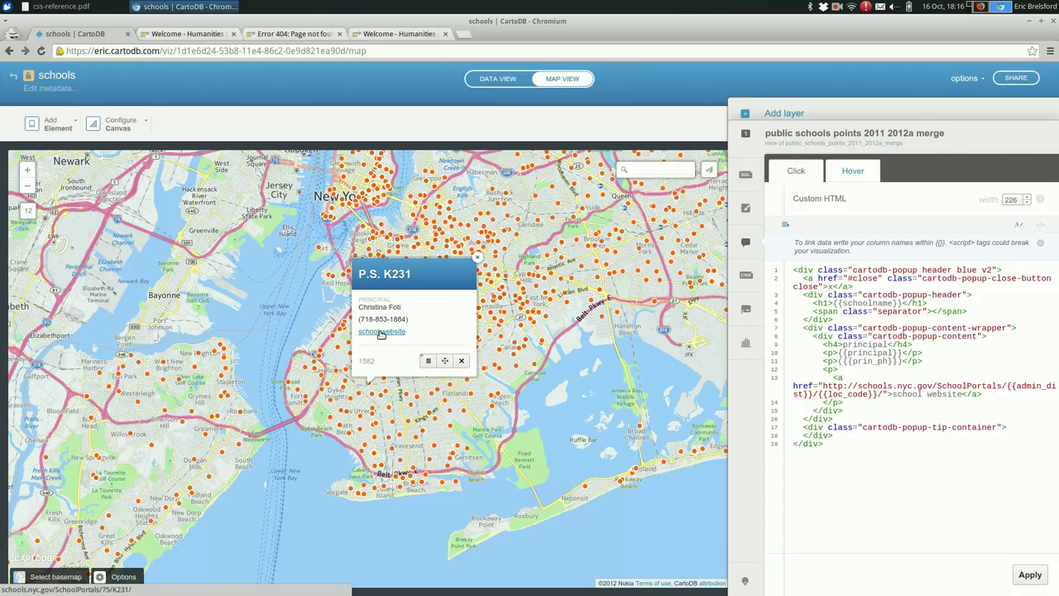
pyautogui.click(334, 401)
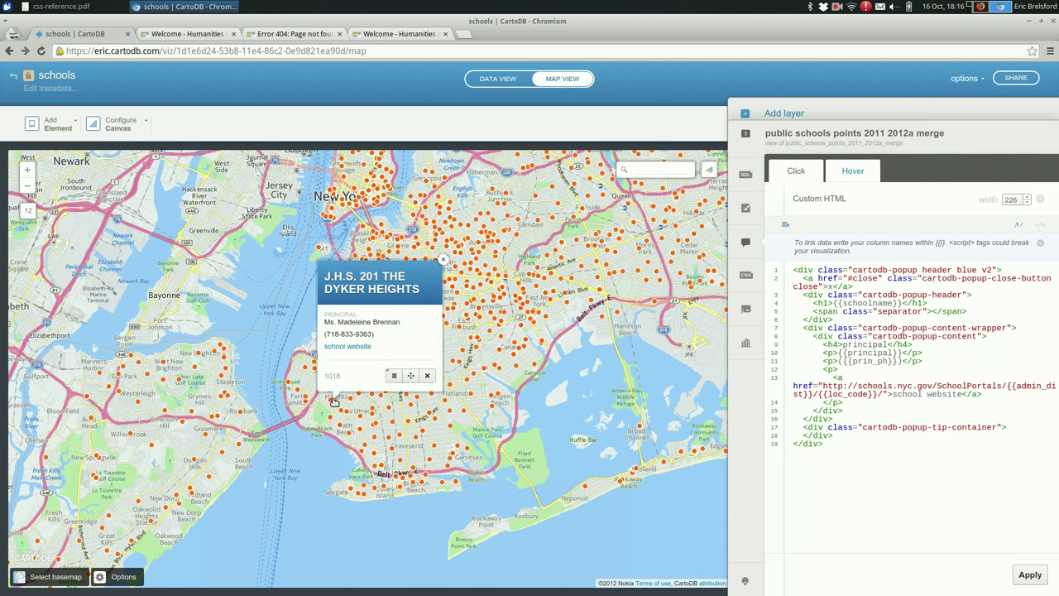
pyautogui.middleClick(349, 349)
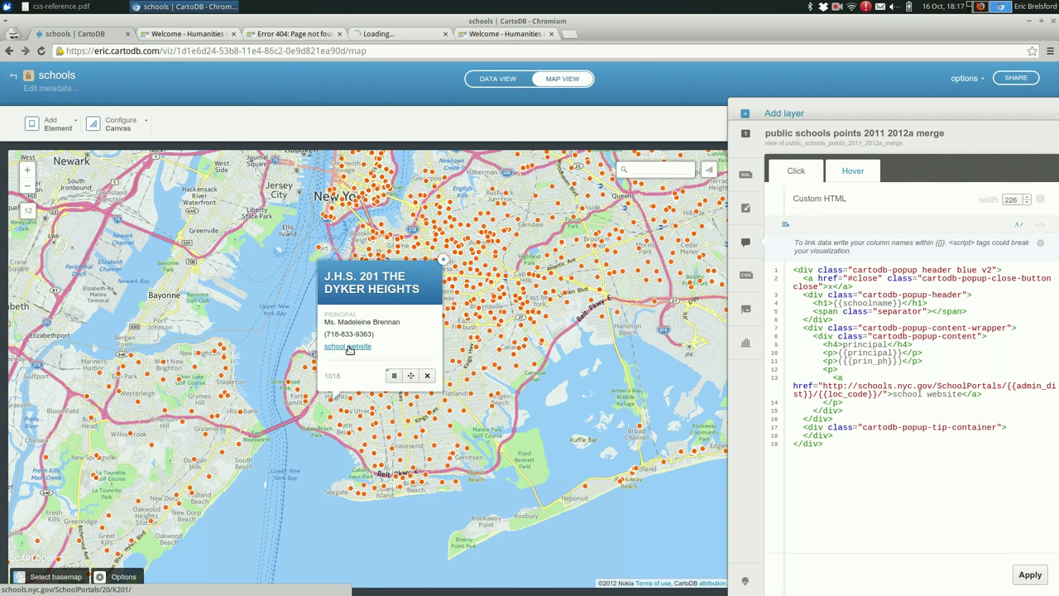
pyautogui.hotkey('ctrl', 'Tab')
pyautogui.hotkey('ctrl', 'Tab')
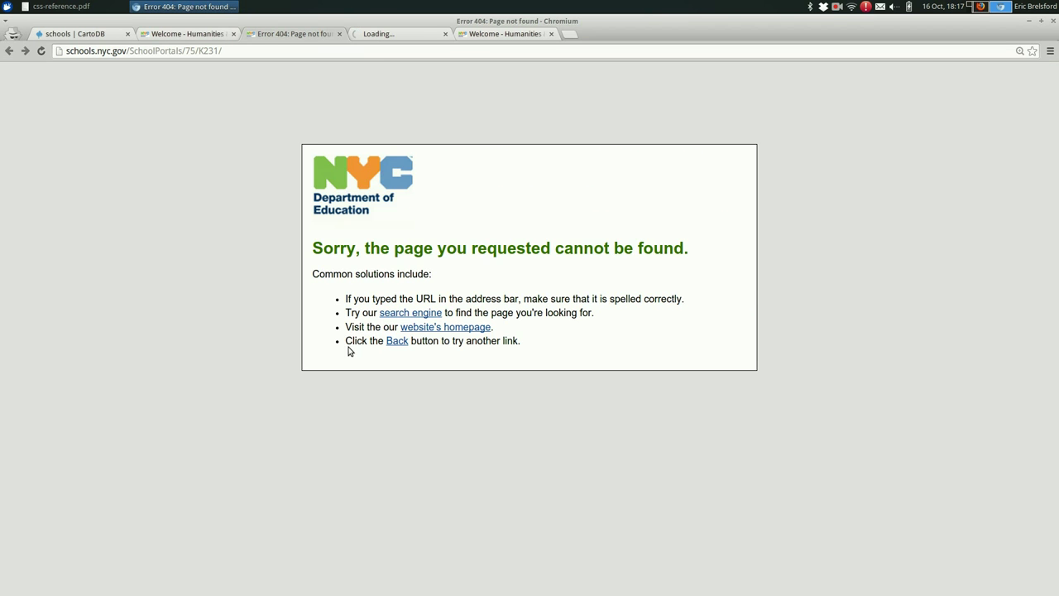
pyautogui.hotkey('ctrl', 'w')
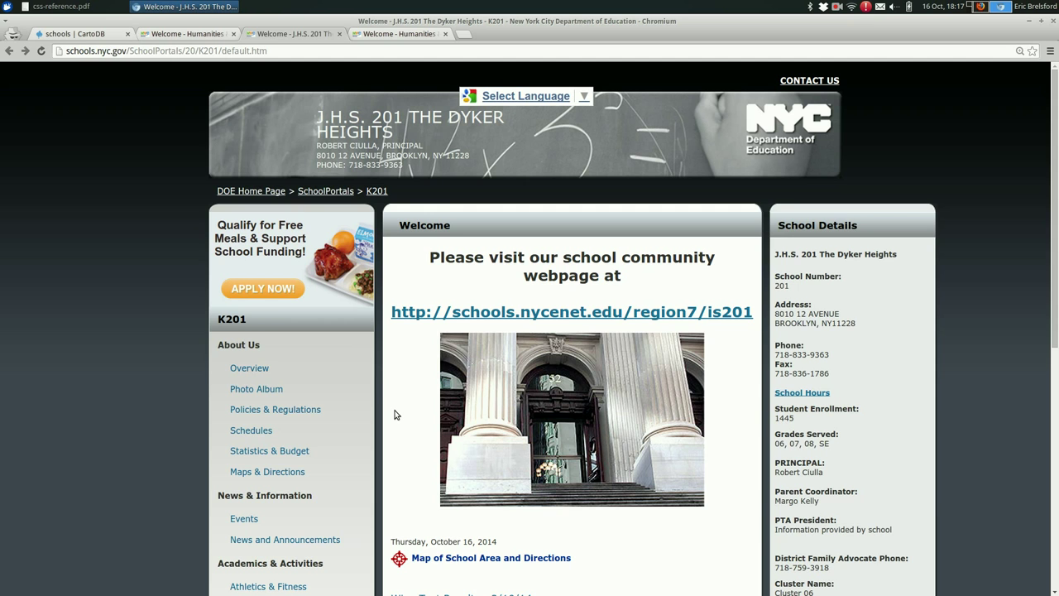
pyautogui.scroll(-2, 394, 414)
pyautogui.scroll(2, 394, 414)
pyautogui.scroll(-4, 395, 414)
pyautogui.scroll(4, 394, 414)
pyautogui.hotkey('ctrl', 'w')
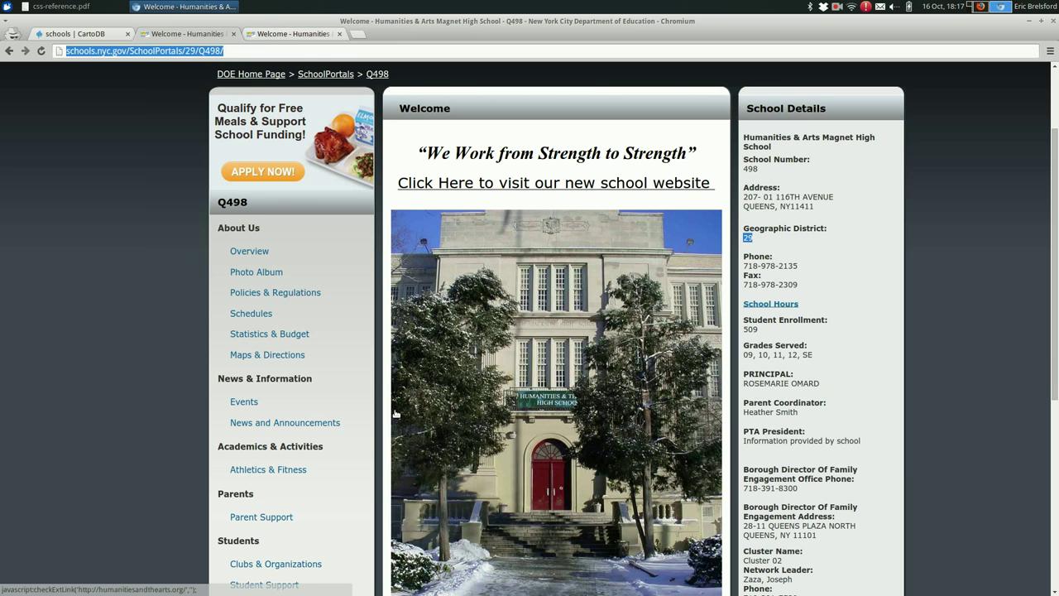
pyautogui.hotkey('ctrl', 'w')
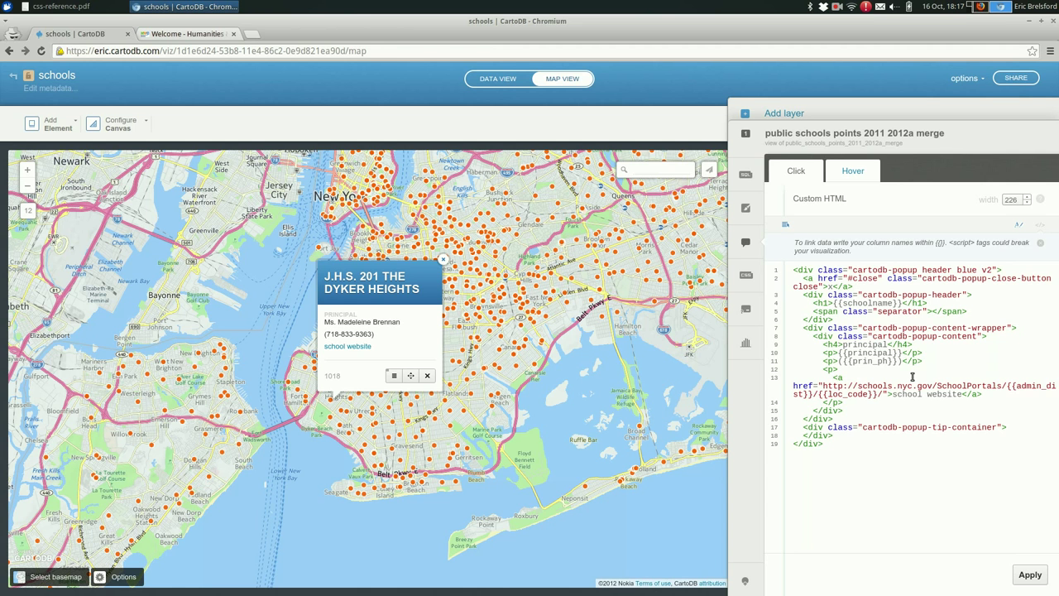
# Switch the schools layer's legend to the custom template and open its HTML editor
pyautogui.click(746, 313)
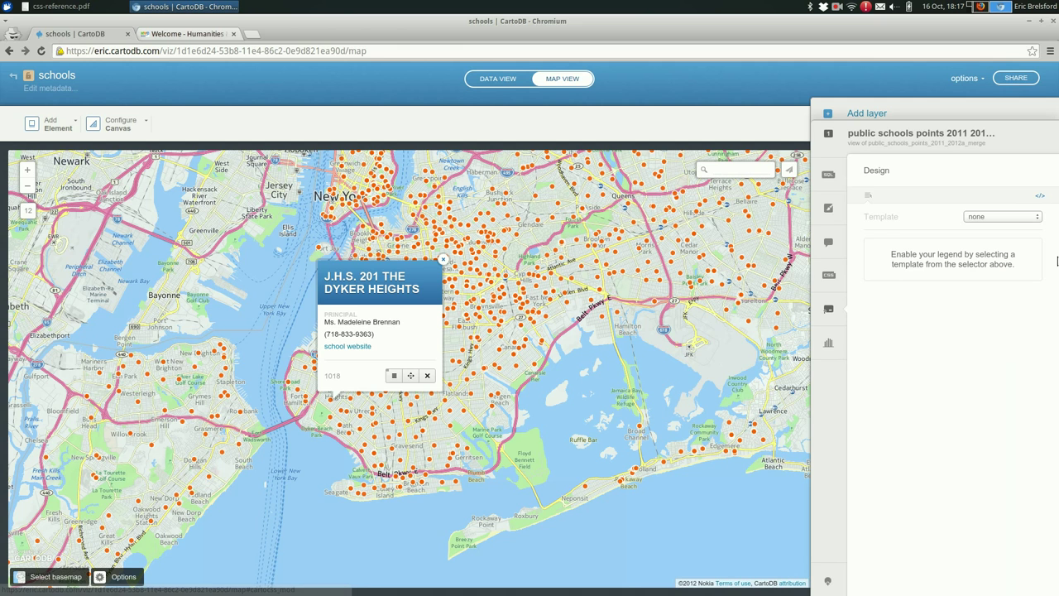
pyautogui.click(1033, 218)
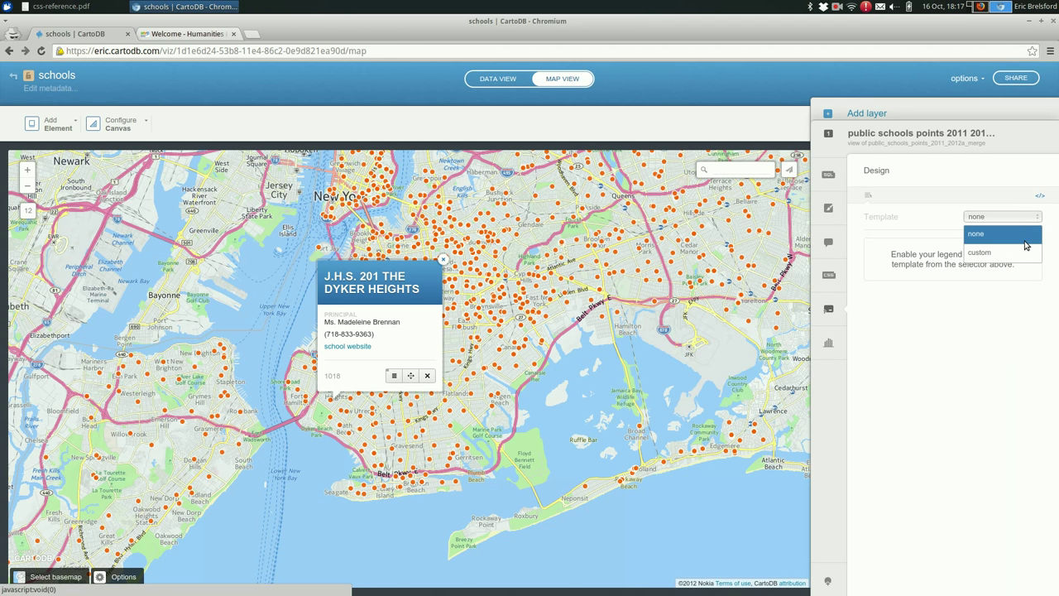
pyautogui.click(1024, 253)
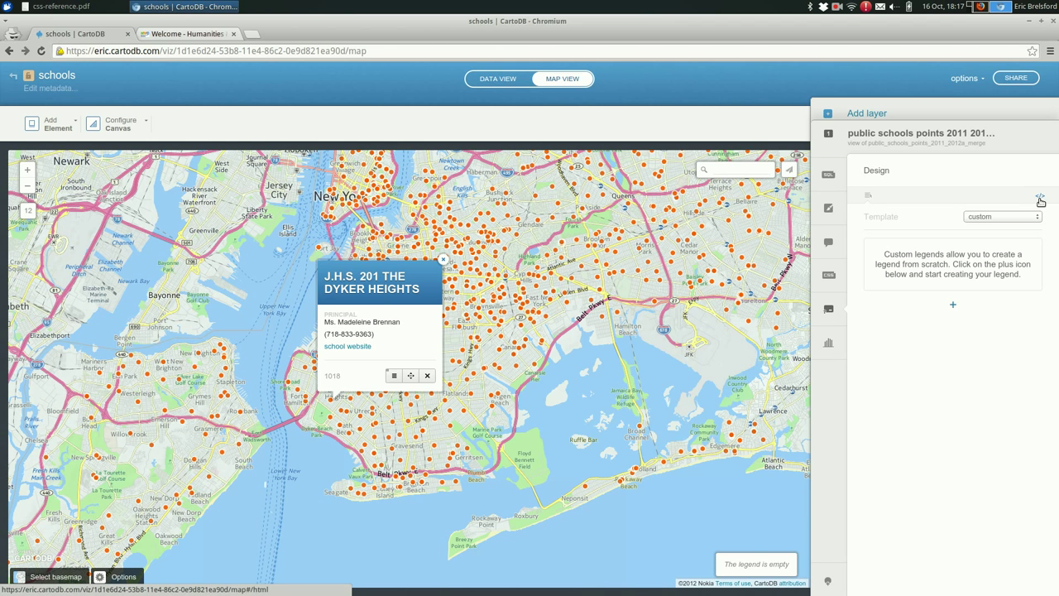
pyautogui.click(1040, 201)
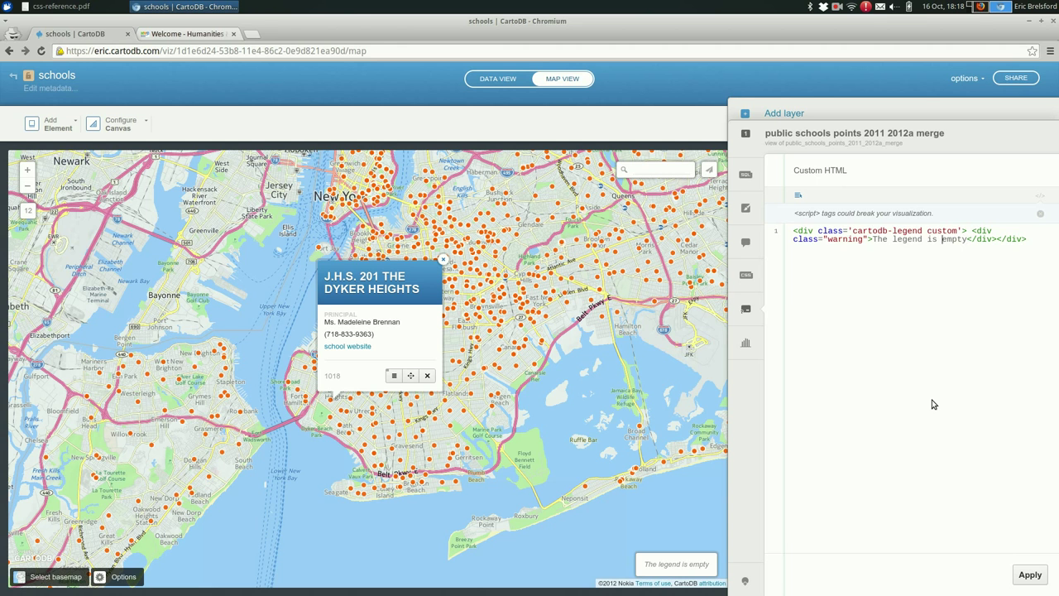
# Replace the legend's warning div with <strong>Legend</strong> and <p>Orange dots: schools</p>
pyautogui.write('not')
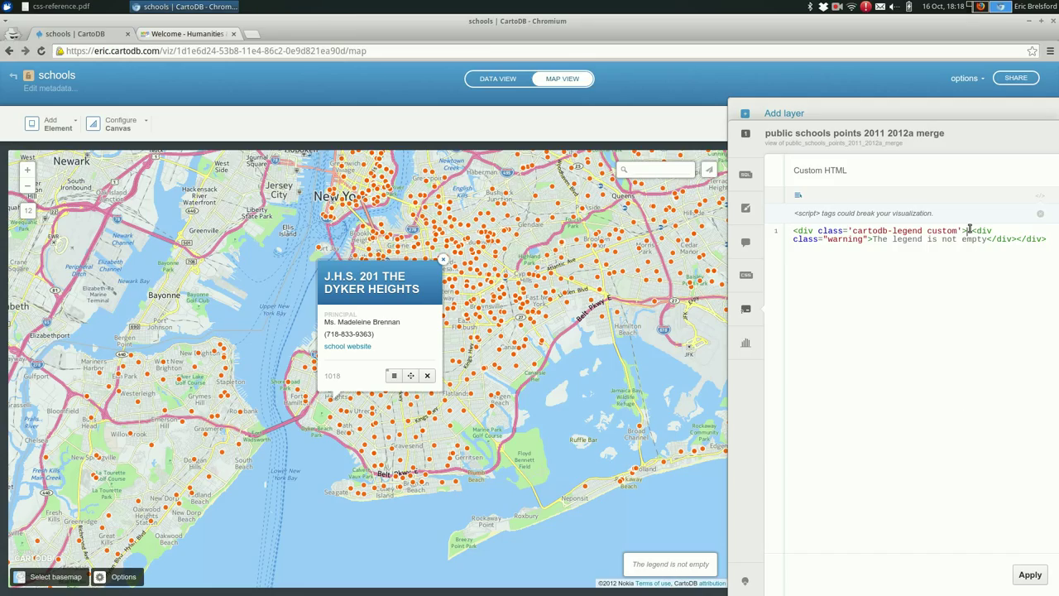
pyautogui.moveTo(970, 230); pyautogui.dragTo(1013, 239)
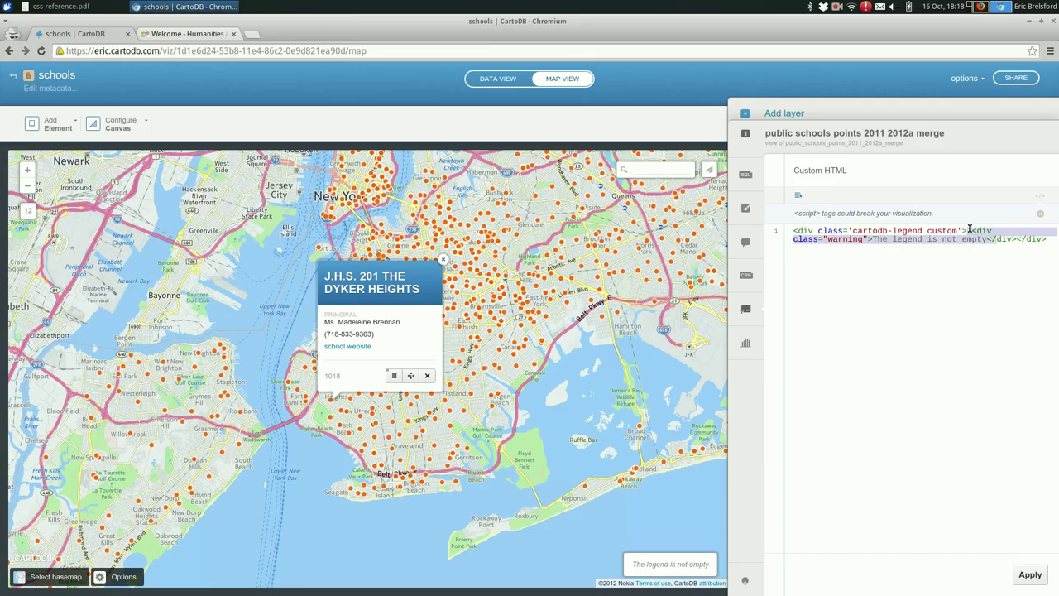
pyautogui.press('Return')
pyautogui.press('Return')
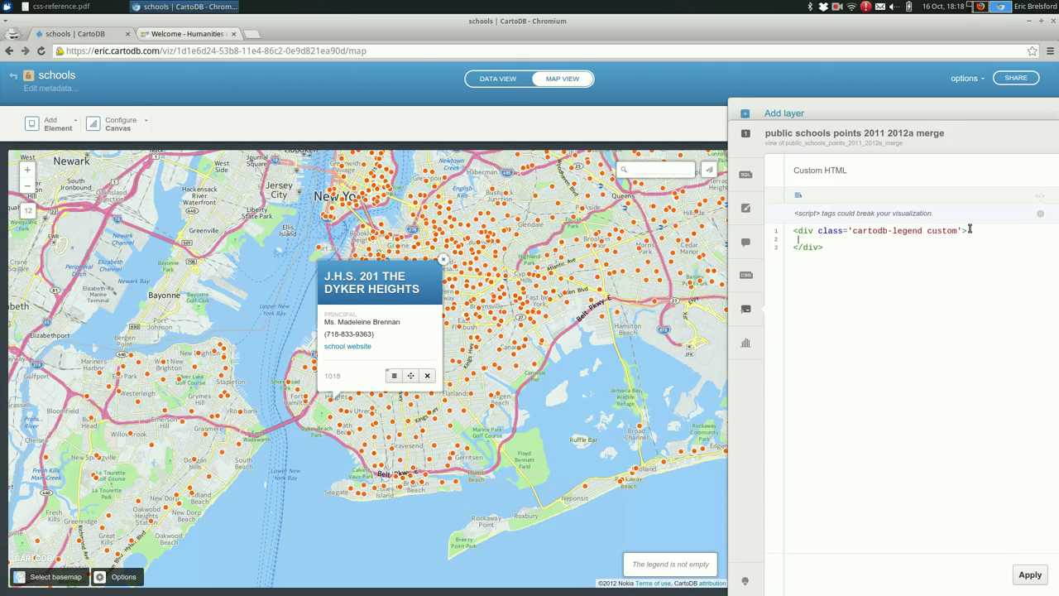
pyautogui.write('<p>')
pyautogui.write('Legend</p>')
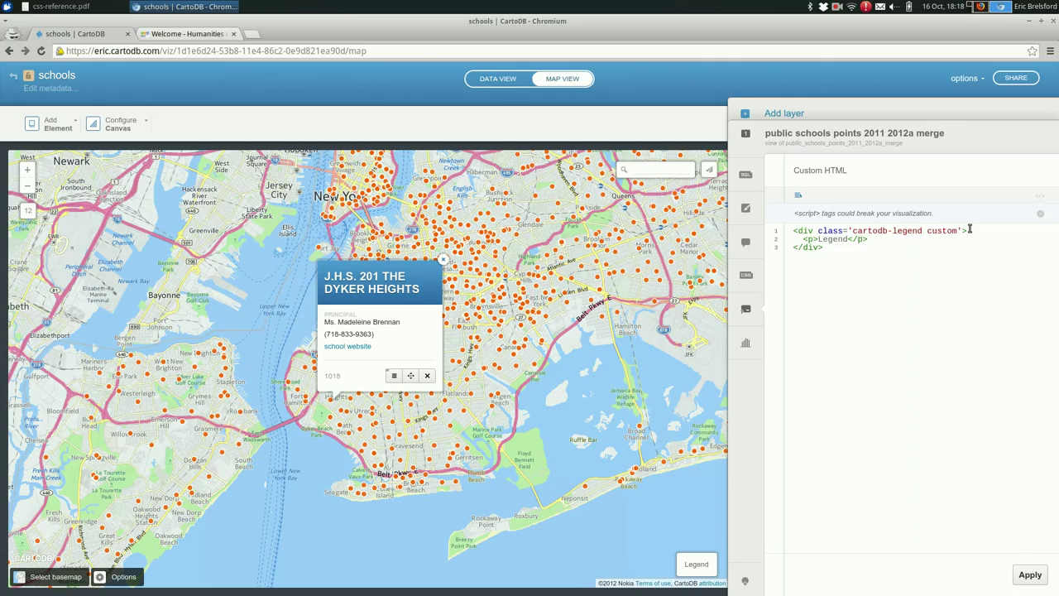
pyautogui.write('strong')
pyautogui.hotkey('shift', 'Left')
pyautogui.write('strong')
pyautogui.press('Return')
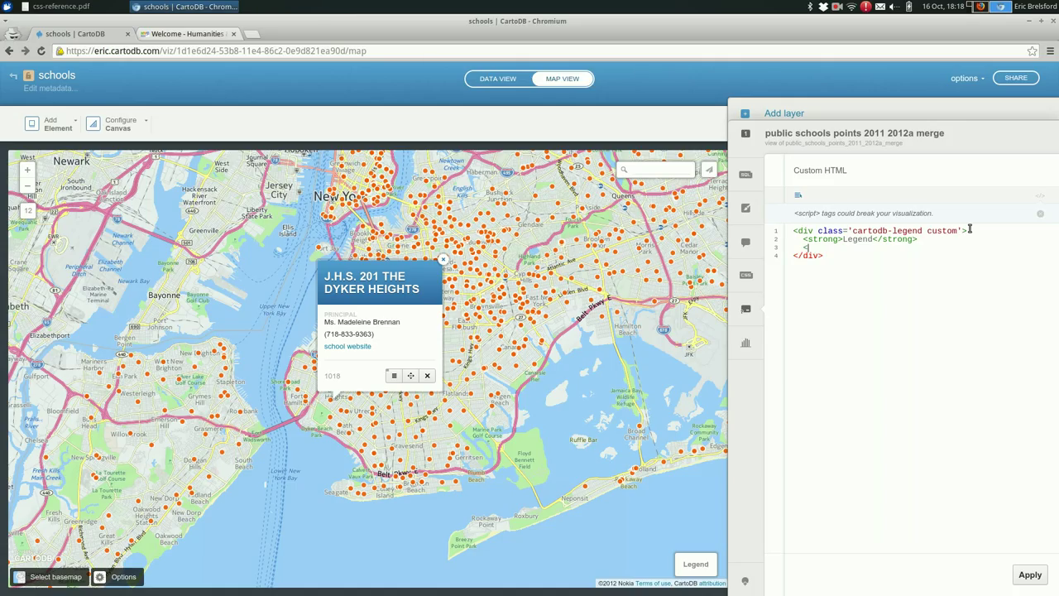
pyautogui.write('p>')
pyautogui.write('Orang')
pyautogui.press('BackSpace')
pyautogui.press('BackSpace')
pyautogui.write('nge dots: schools</p>')
pyautogui.press('Return')
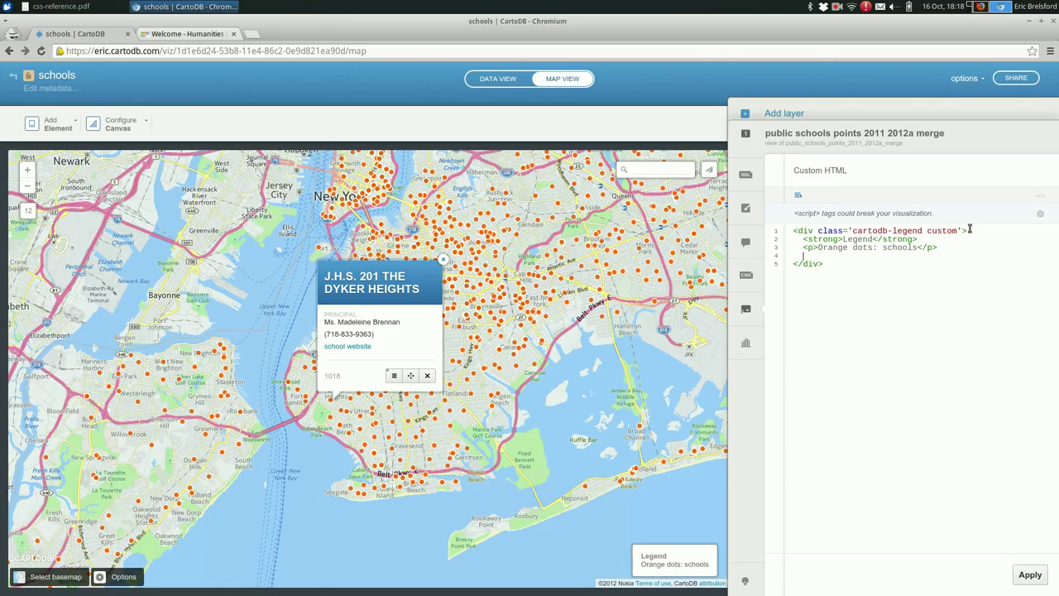
# Add a <p> line reading 'Source: NYC Open Data' with an anchor to the legend HTML
pyautogui.write('<a href=')
pyautogui.press('Home')
pyautogui.write('<p>')
pyautogui.press('Return')
pyautogui.write('Source: <a href=')
pyautogui.write('"">NYC Open Data</a>')
pyautogui.press('Return')
pyautogui.write('</p>')
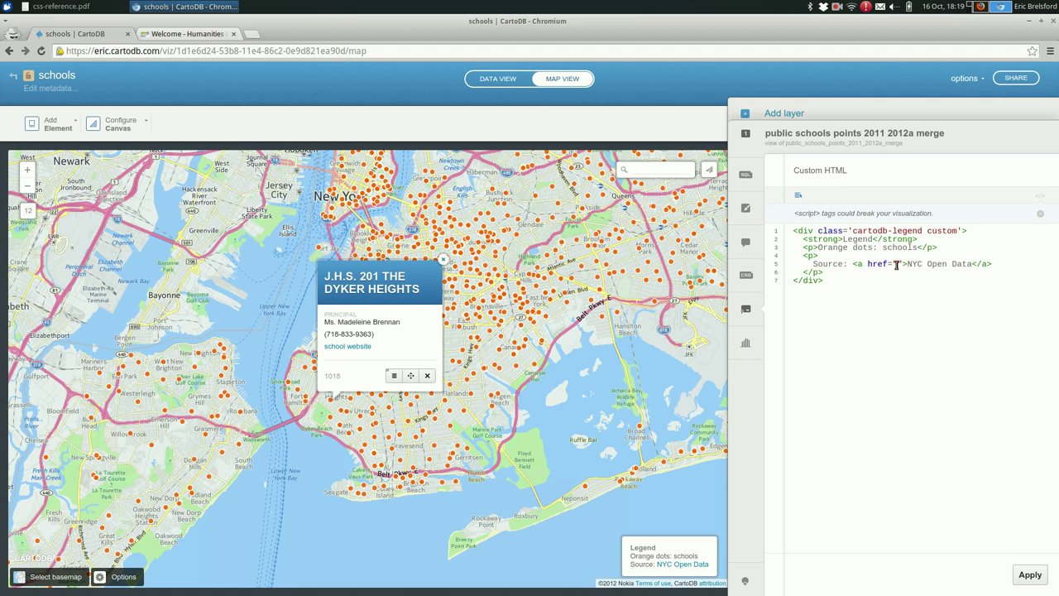
pyautogui.write('http://')
pyautogui.write('example.com')
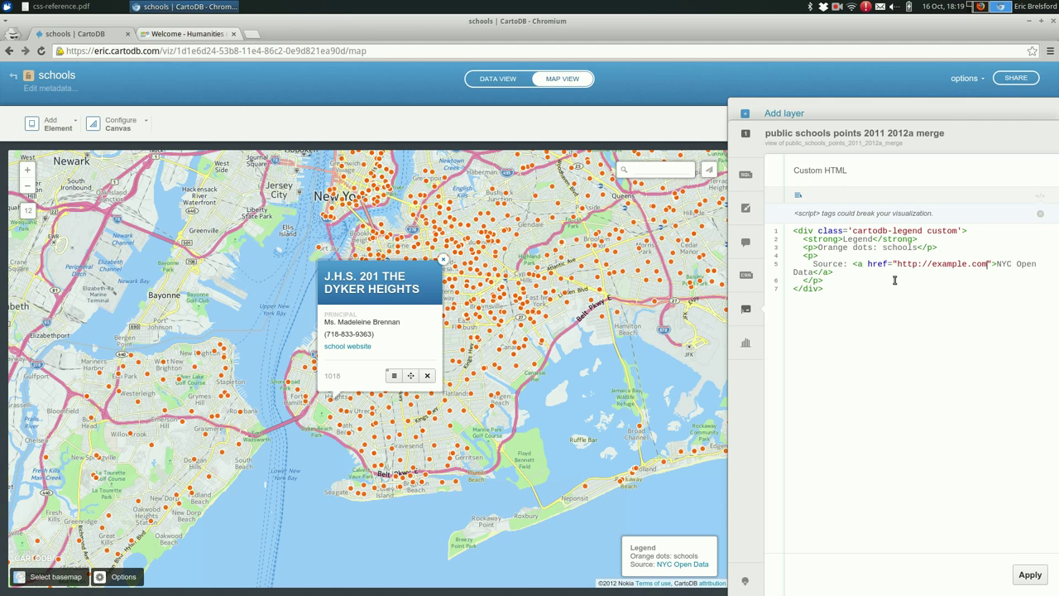
pyautogui.click(676, 566)
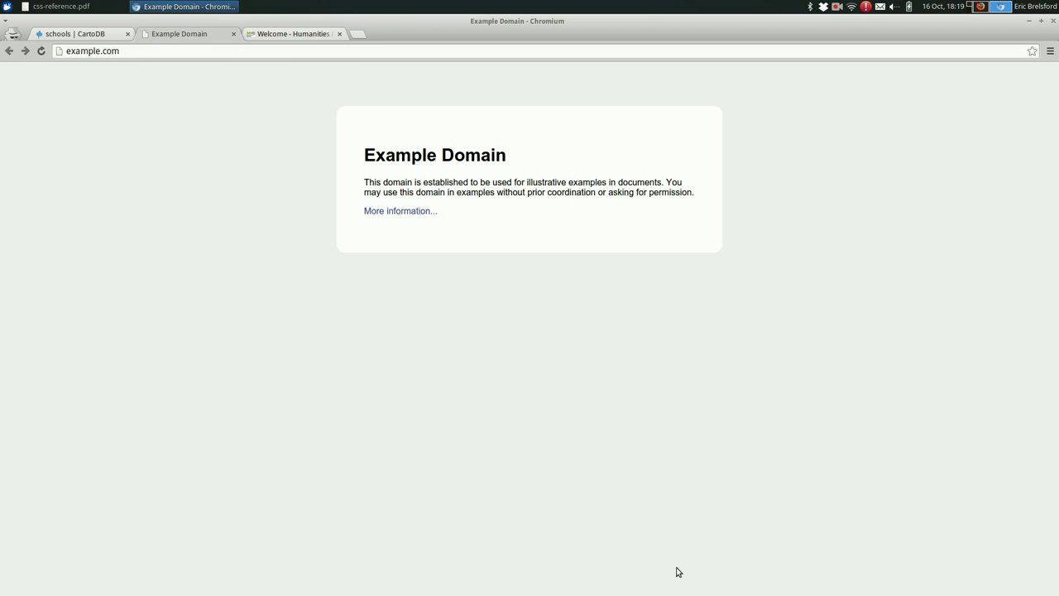
pyautogui.hotkey('ctrl', 'w')
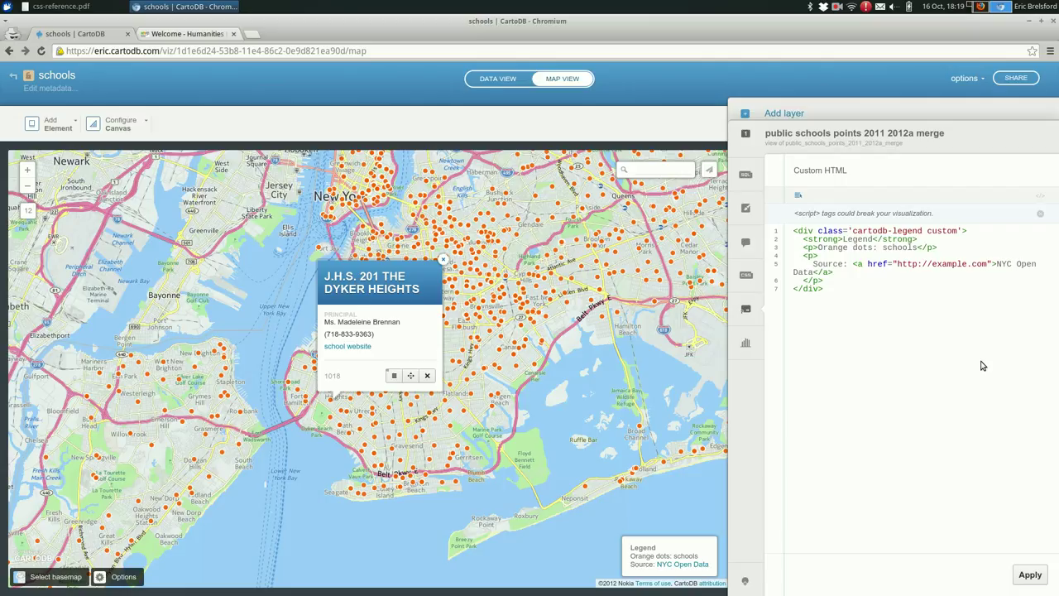
# Search Google for 'html dog' from the school tab and open the HTML Dog site
pyautogui.hotkey('ctrl', 'Tab')
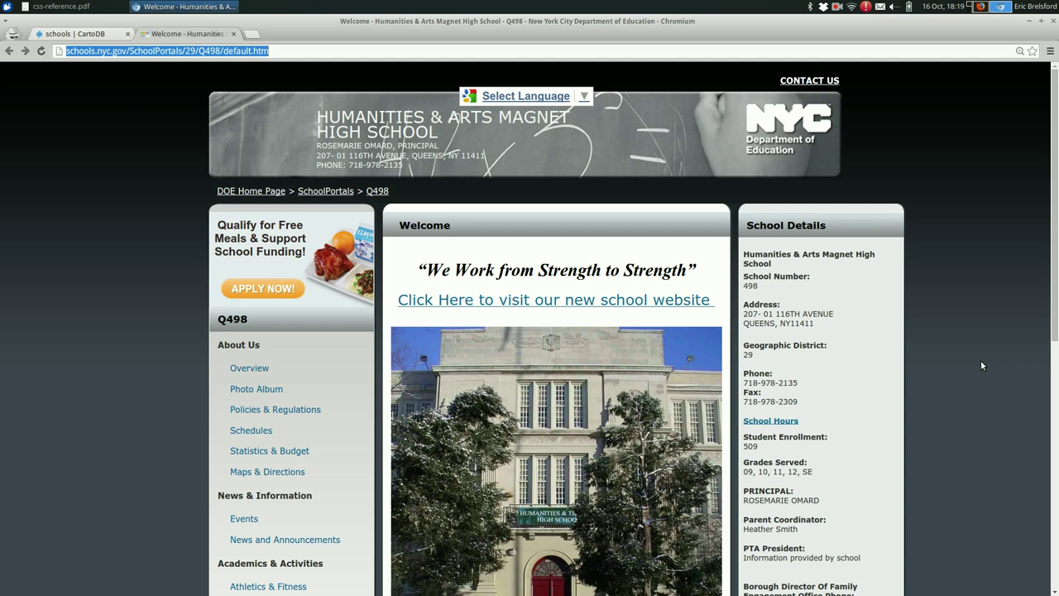
pyautogui.write('h')
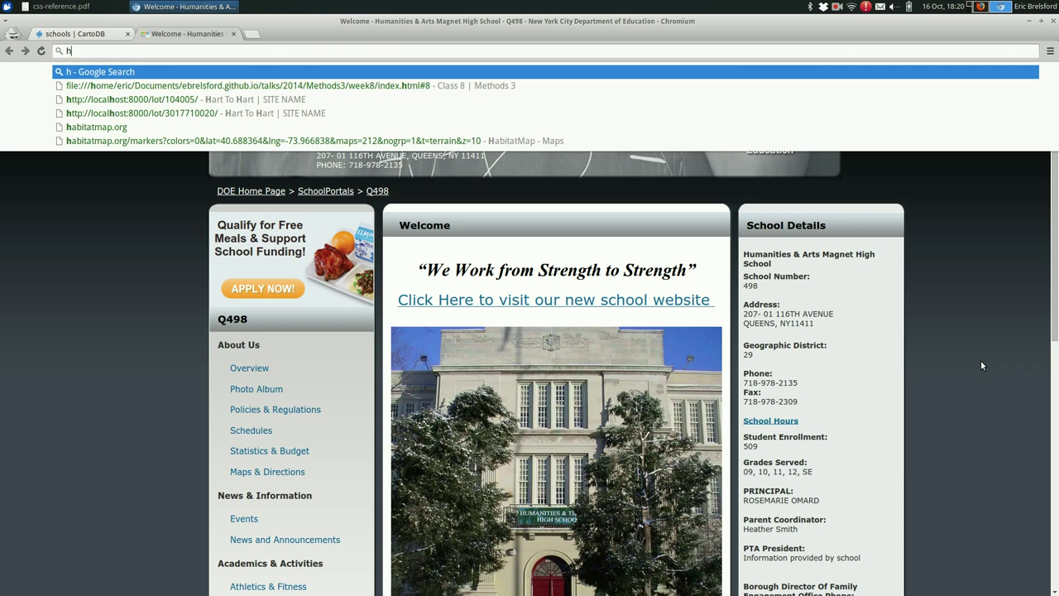
pyautogui.write('tml do')
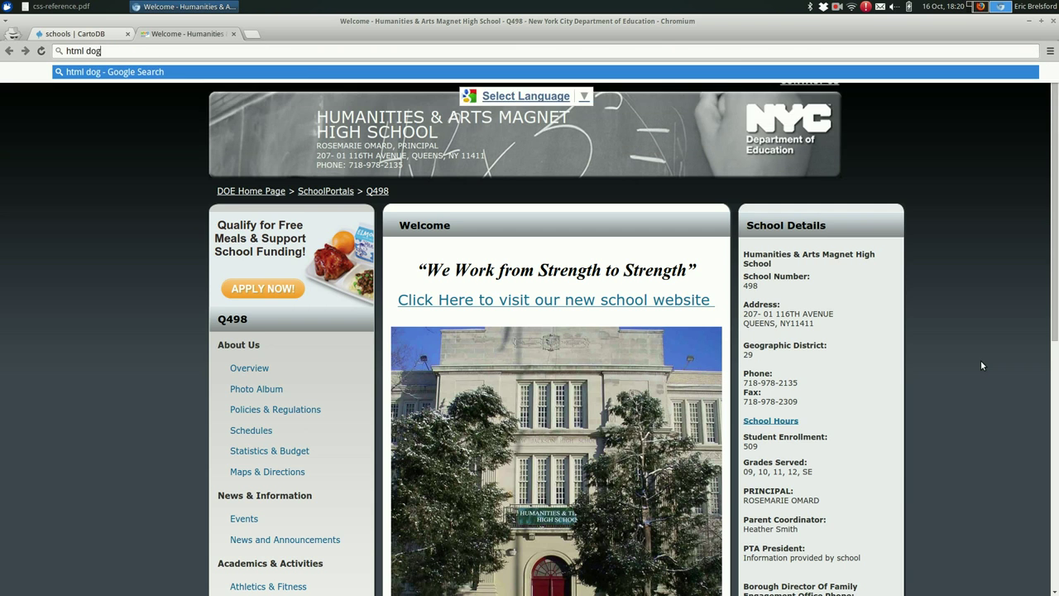
pyautogui.write('g')
pyautogui.press('Return')
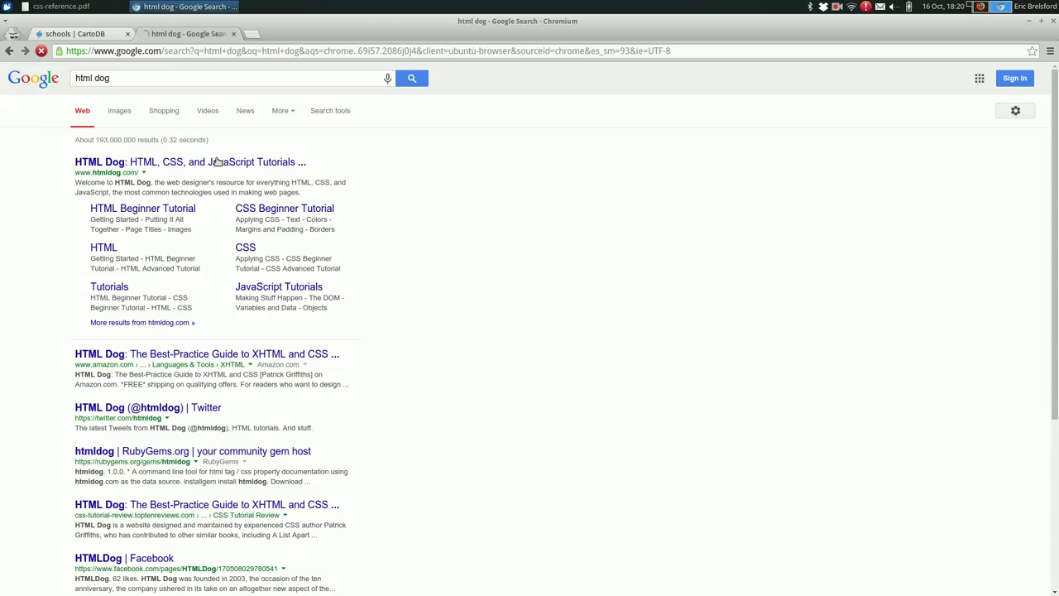
pyautogui.click(217, 162)
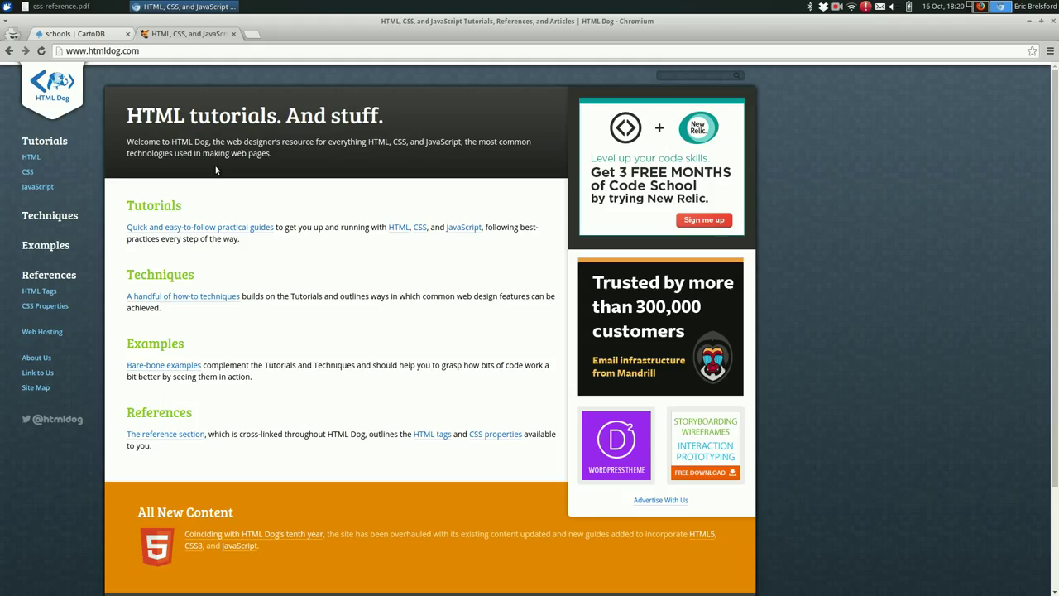
# Read HTML Dog's tag reference entries for strong and the h1–h6 headings
pyautogui.click(39, 291)
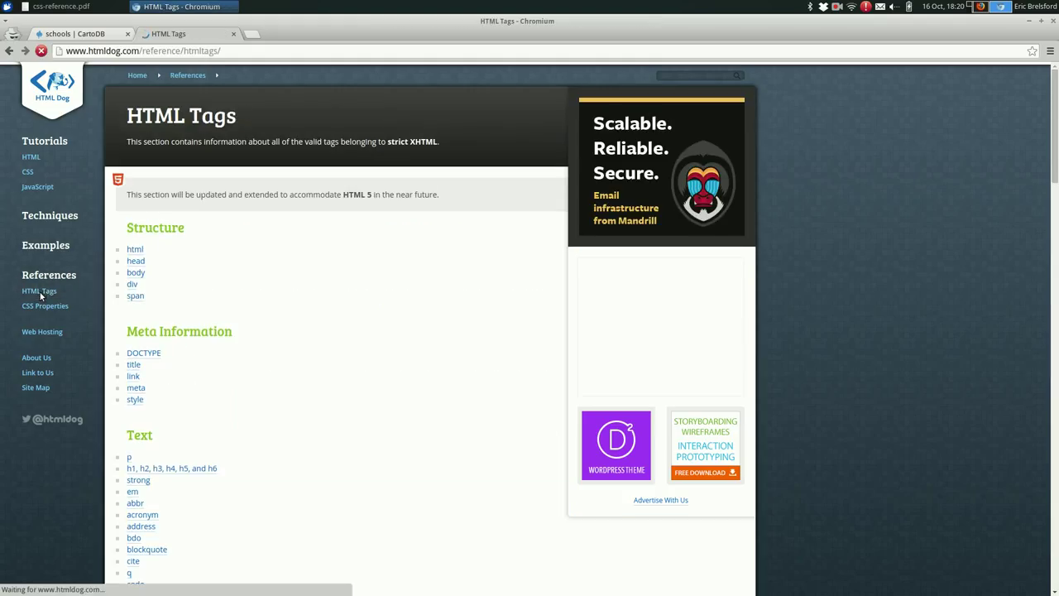
pyautogui.scroll(-1, 394, 302)
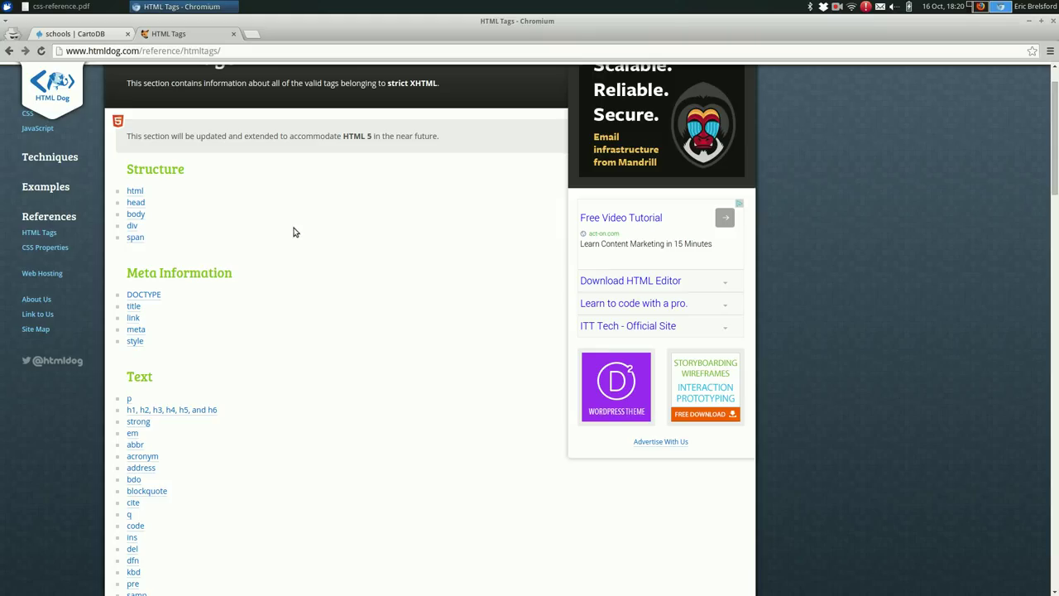
pyautogui.scroll(-1, 174, 289)
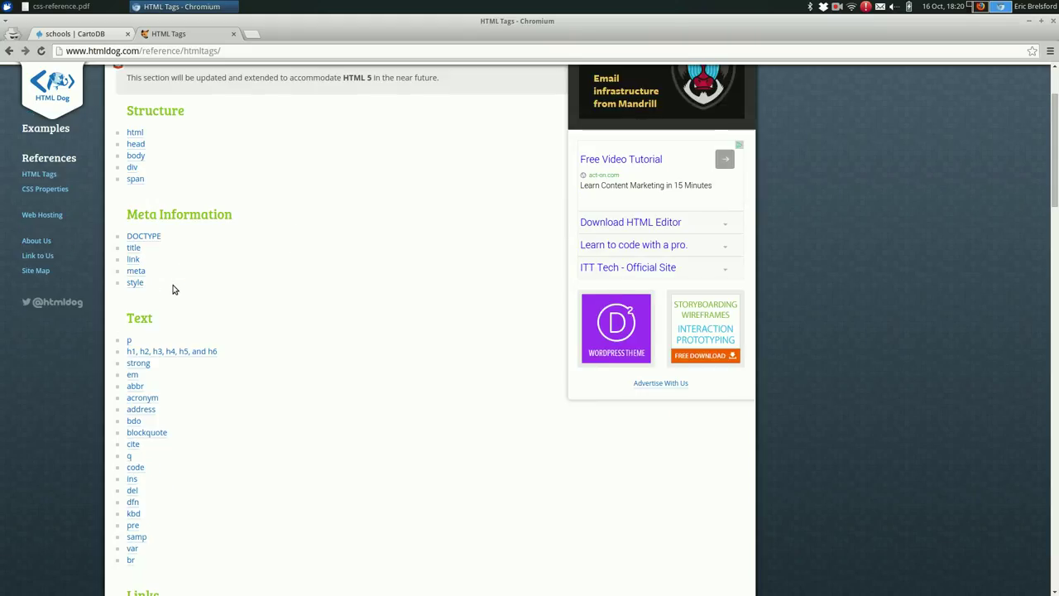
pyautogui.scroll(-2, 174, 289)
pyautogui.scroll(-2, 174, 289)
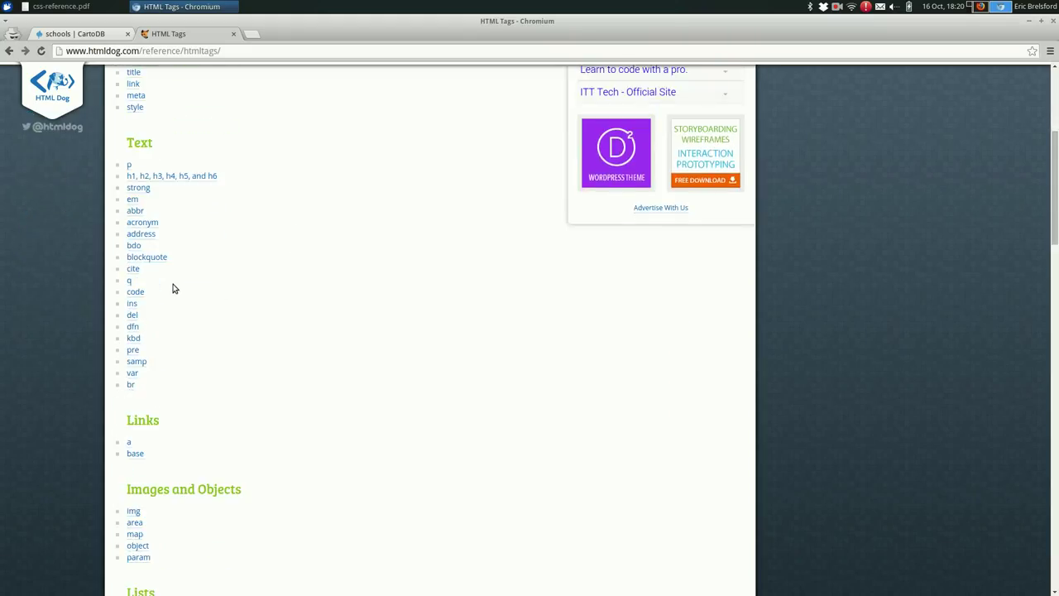
pyautogui.click(145, 188)
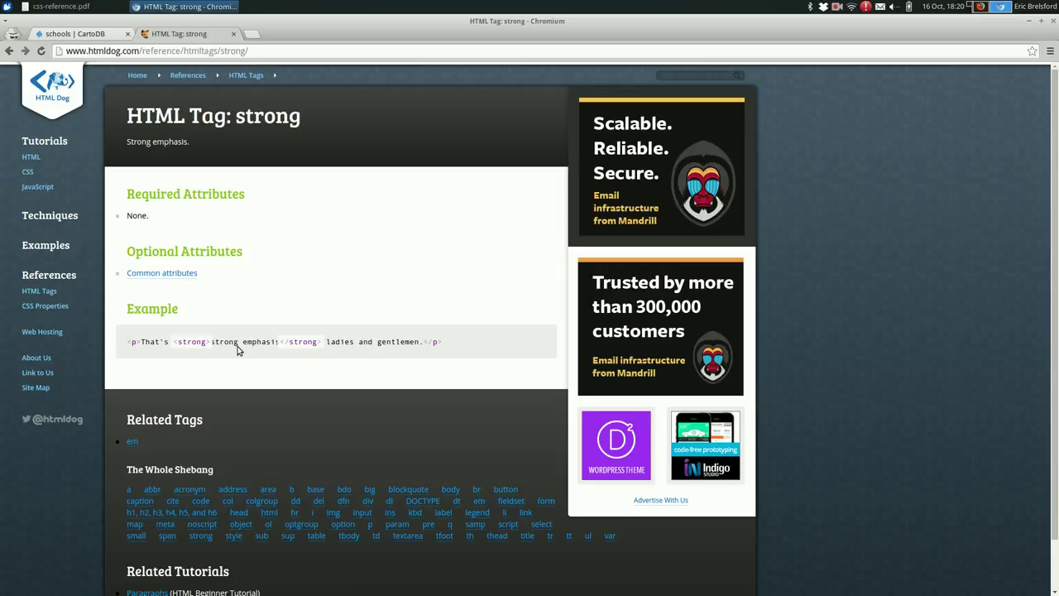
pyautogui.hotkey('alt', 'Left')
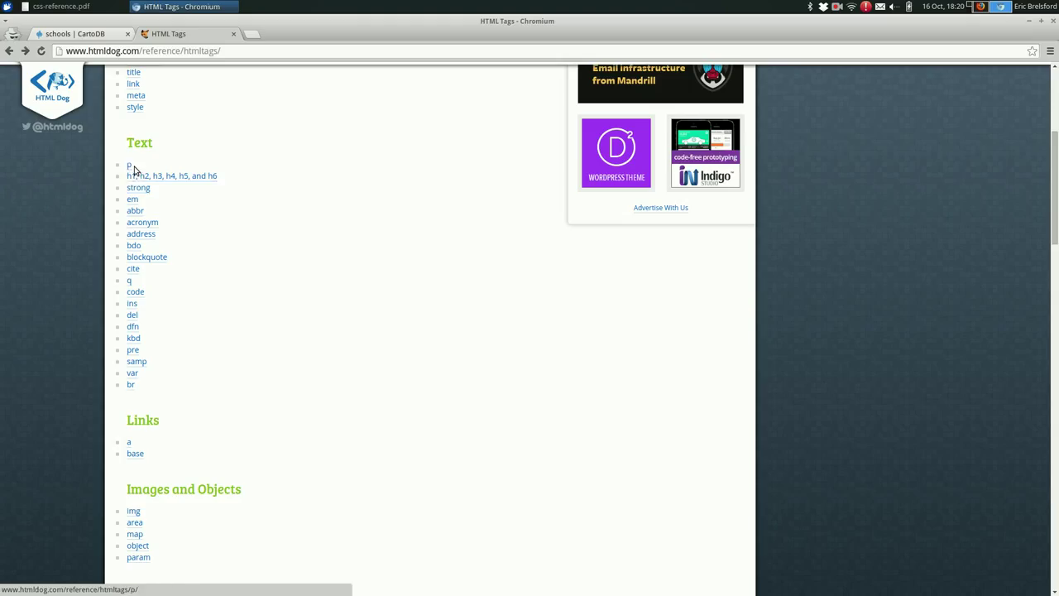
pyautogui.click(138, 176)
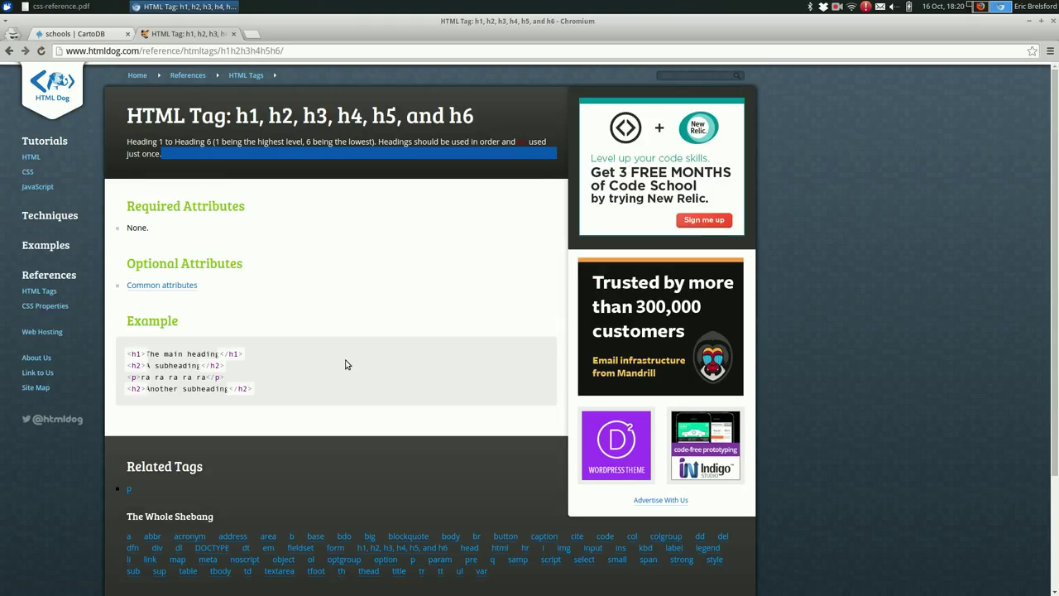
pyautogui.hotkey('alt', 'Left')
# Read the img and a tag references, then close HTML Dog to return to CartoDB
pyautogui.scroll(-5, 346, 364)
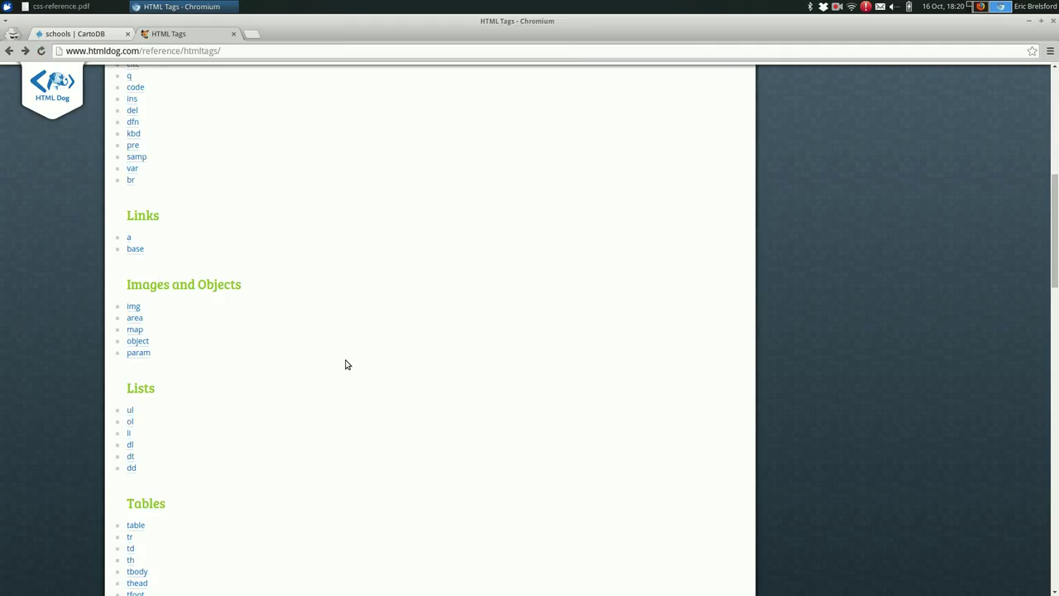
pyautogui.click(133, 307)
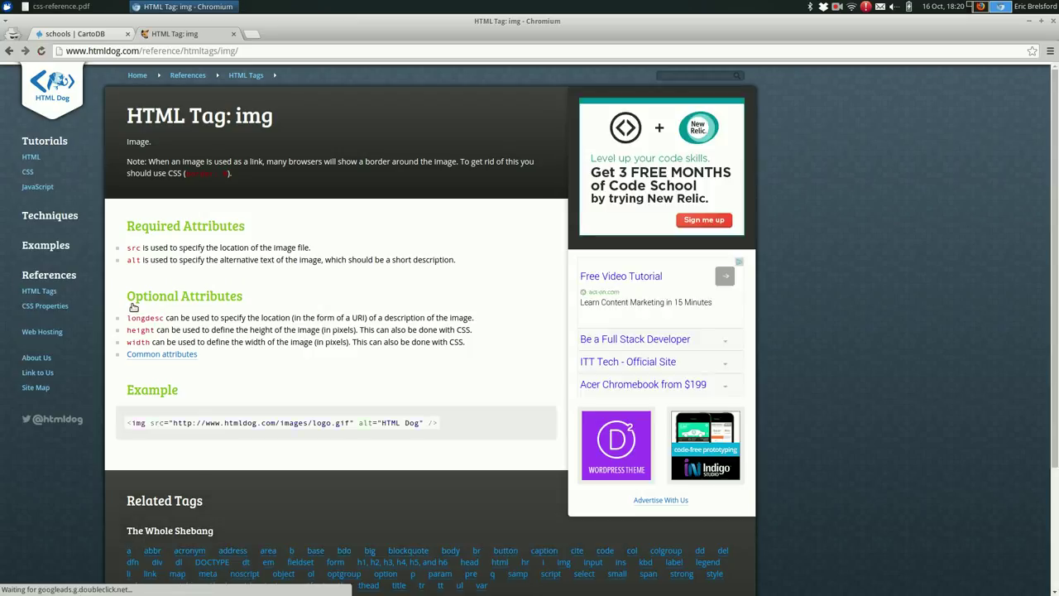
pyautogui.tripleClick(140, 423)
pyautogui.click(234, 436)
pyautogui.hotkey('alt', 'Left')
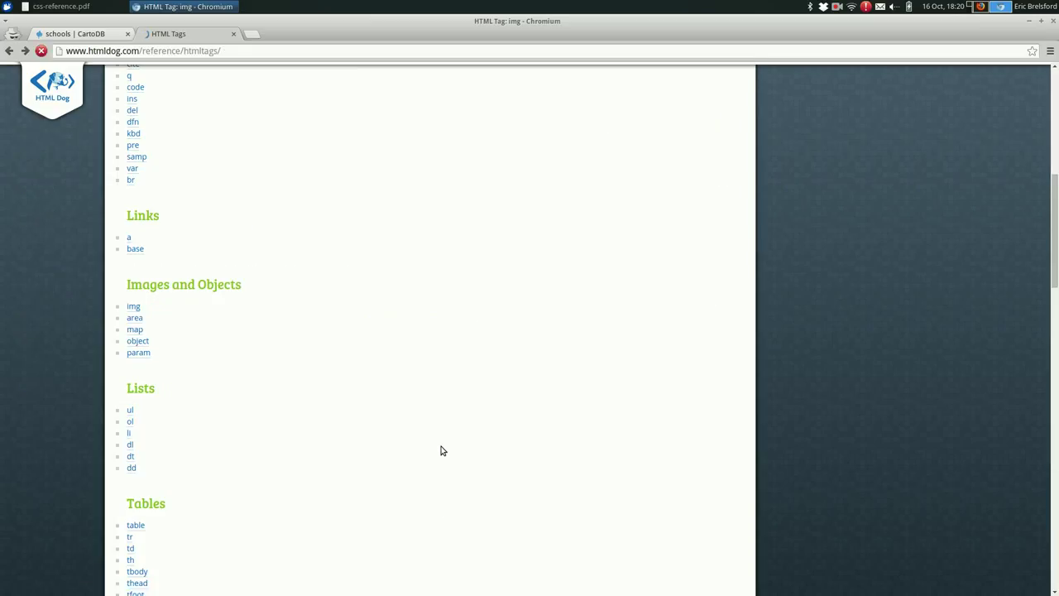
pyautogui.click(130, 239)
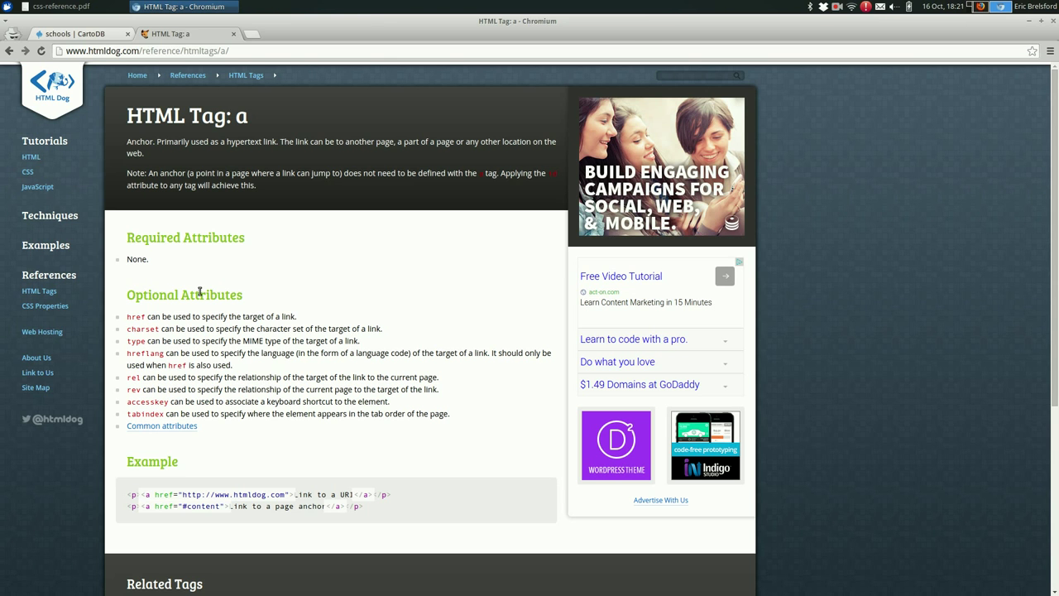
pyautogui.hotkey('ctrl', 'w')
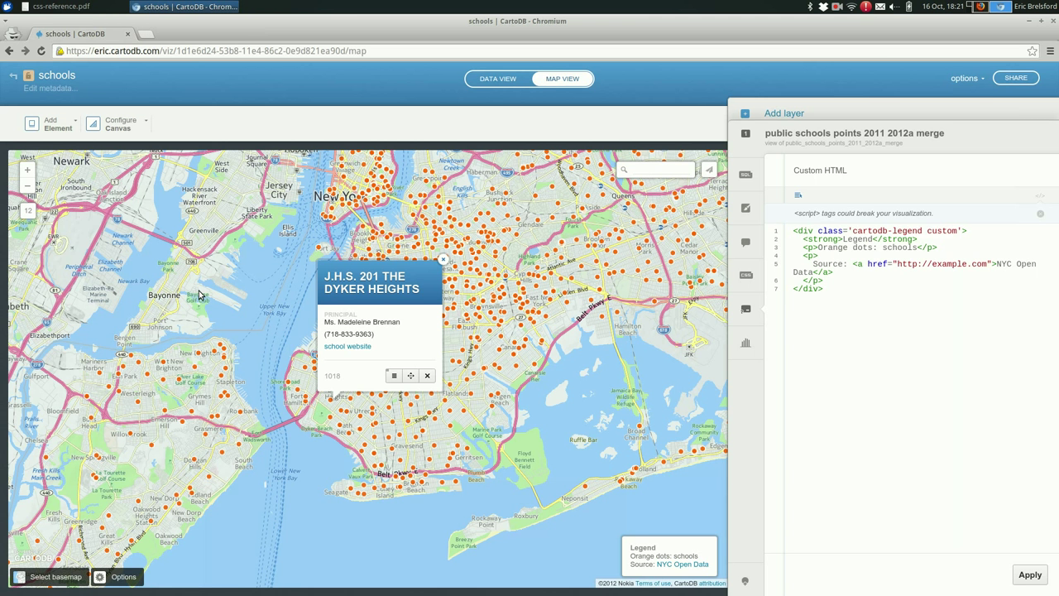